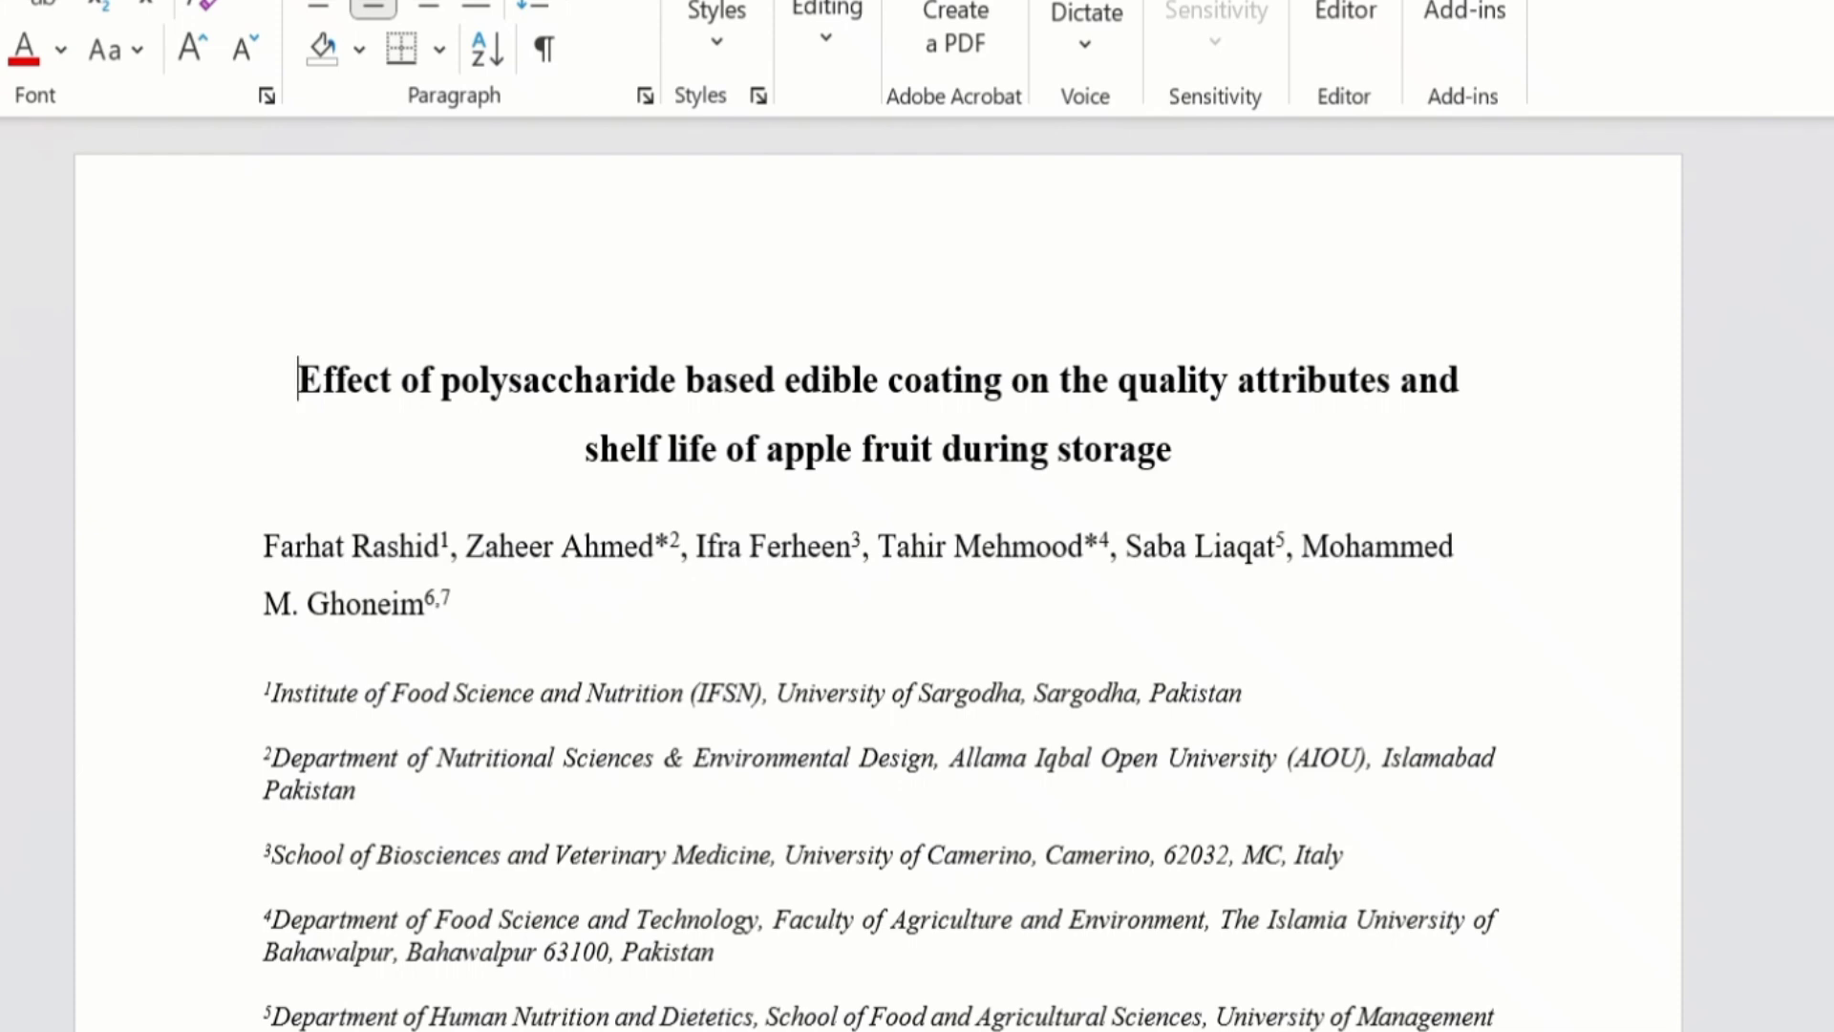
Step: Review how the pages are numbered across the manuscript's title page, table of contents and opening body sections
scroll(878, 365, down, 15)
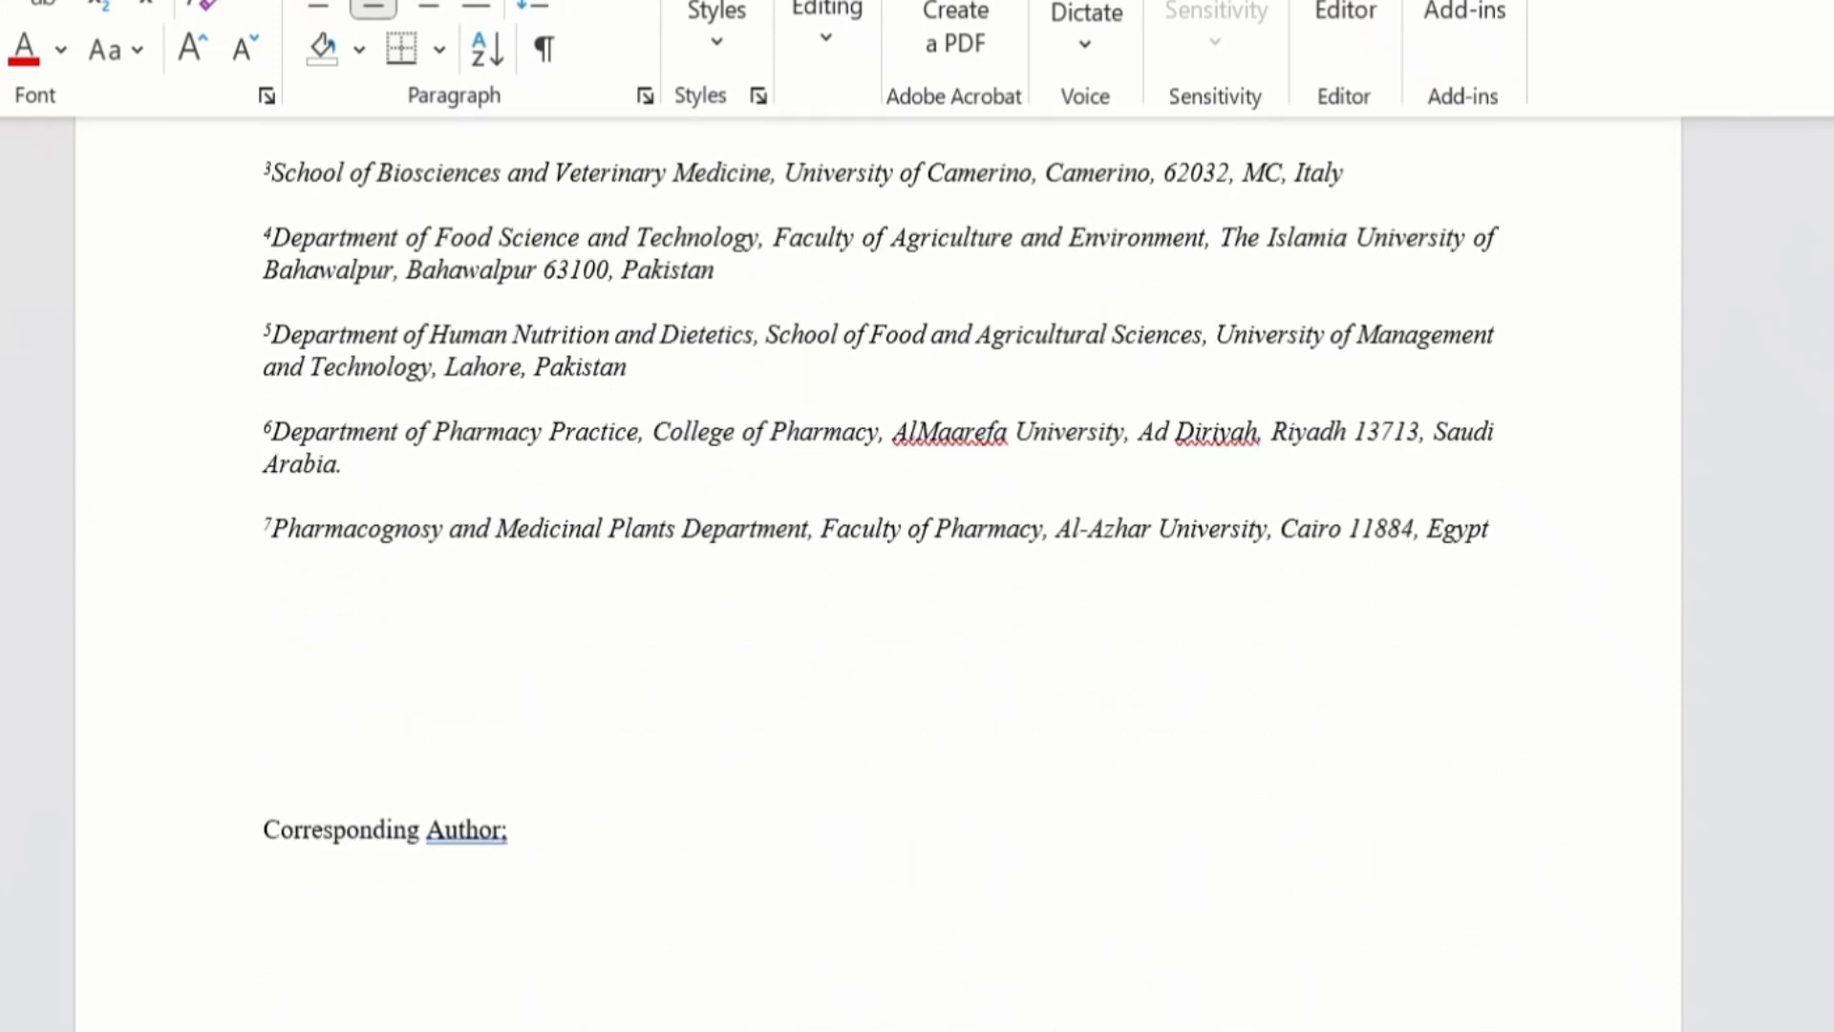
scroll(878, 573, down, 3)
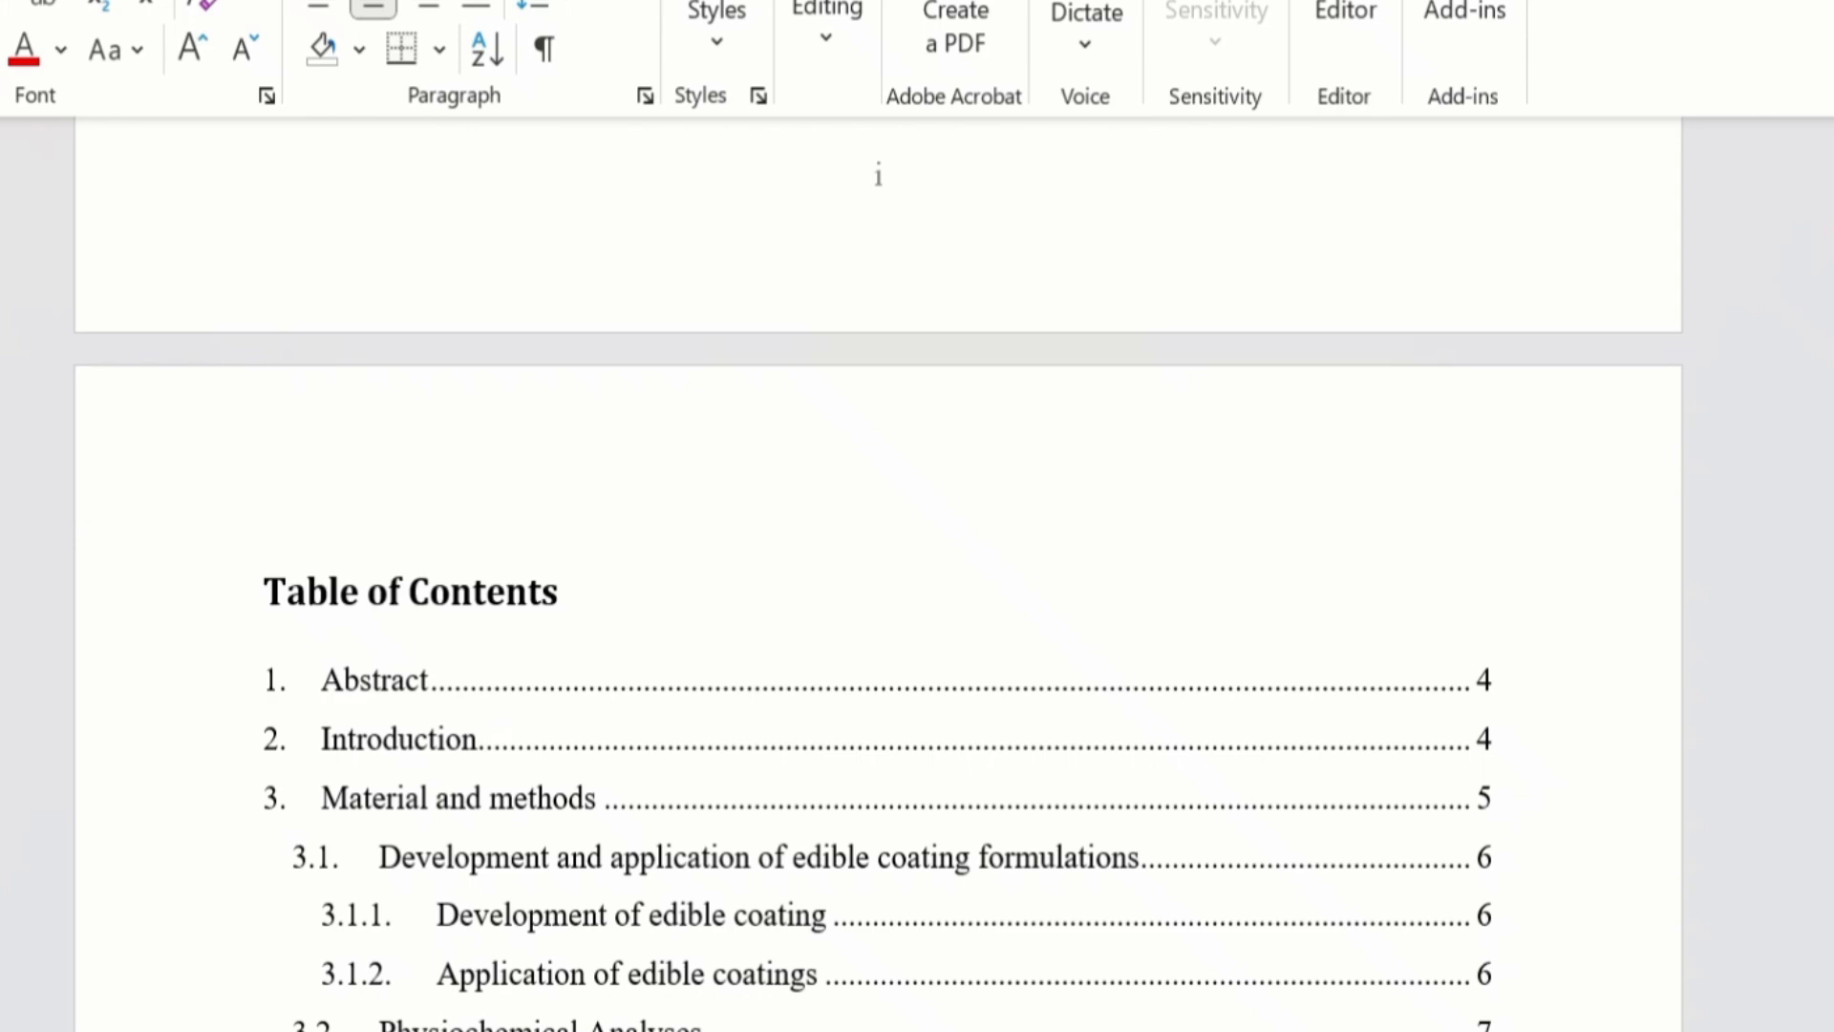
scroll(877, 573, down, 12)
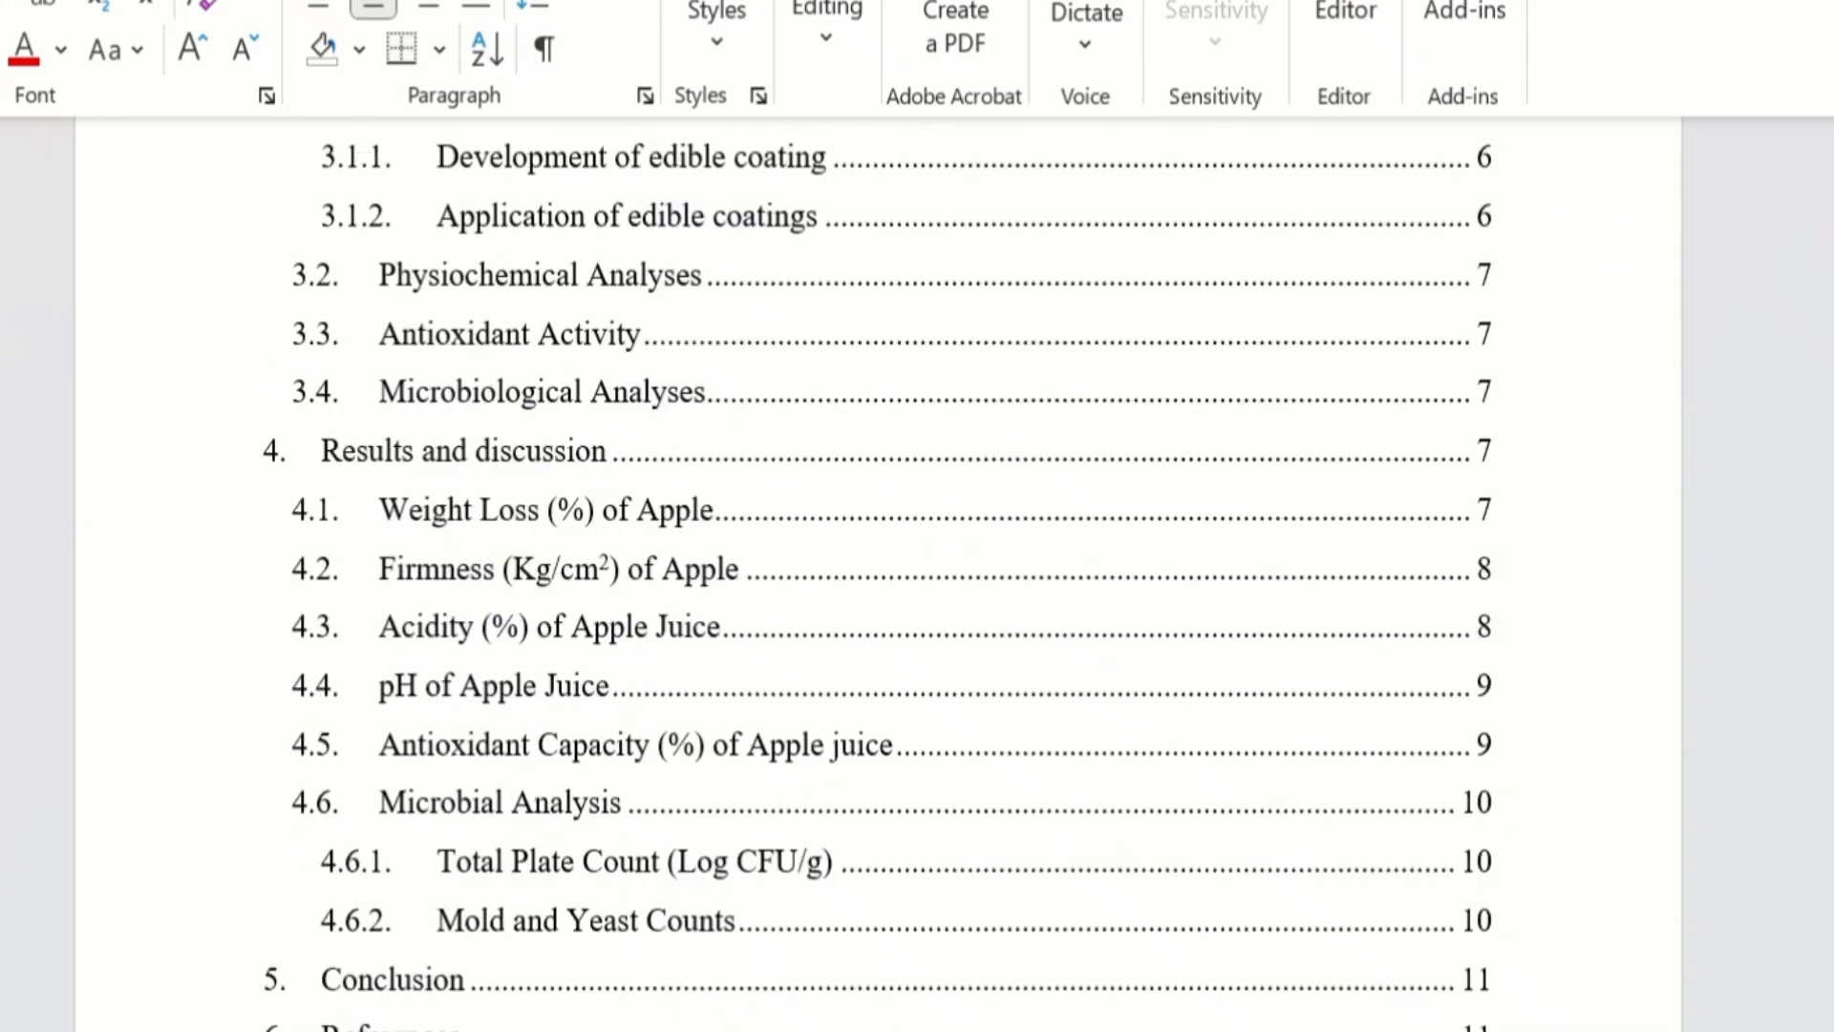
scroll(878, 573, down, 9)
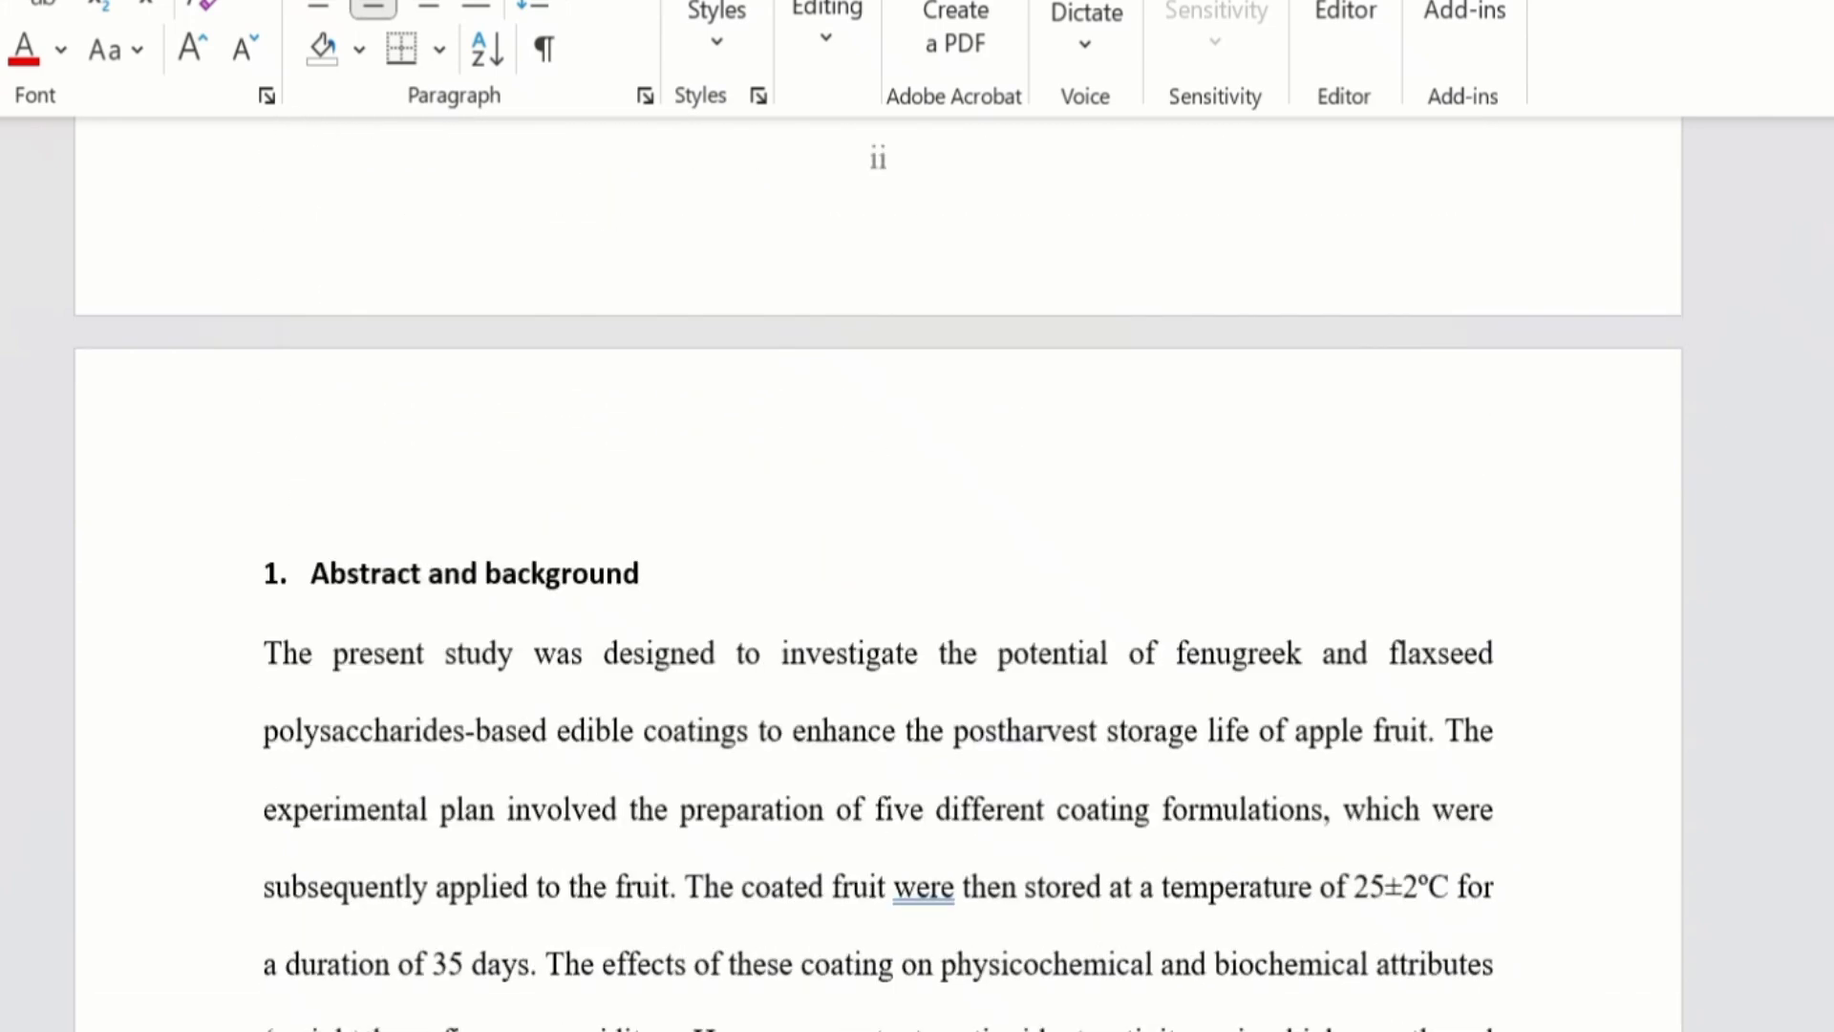
scroll(878, 573, down, 18)
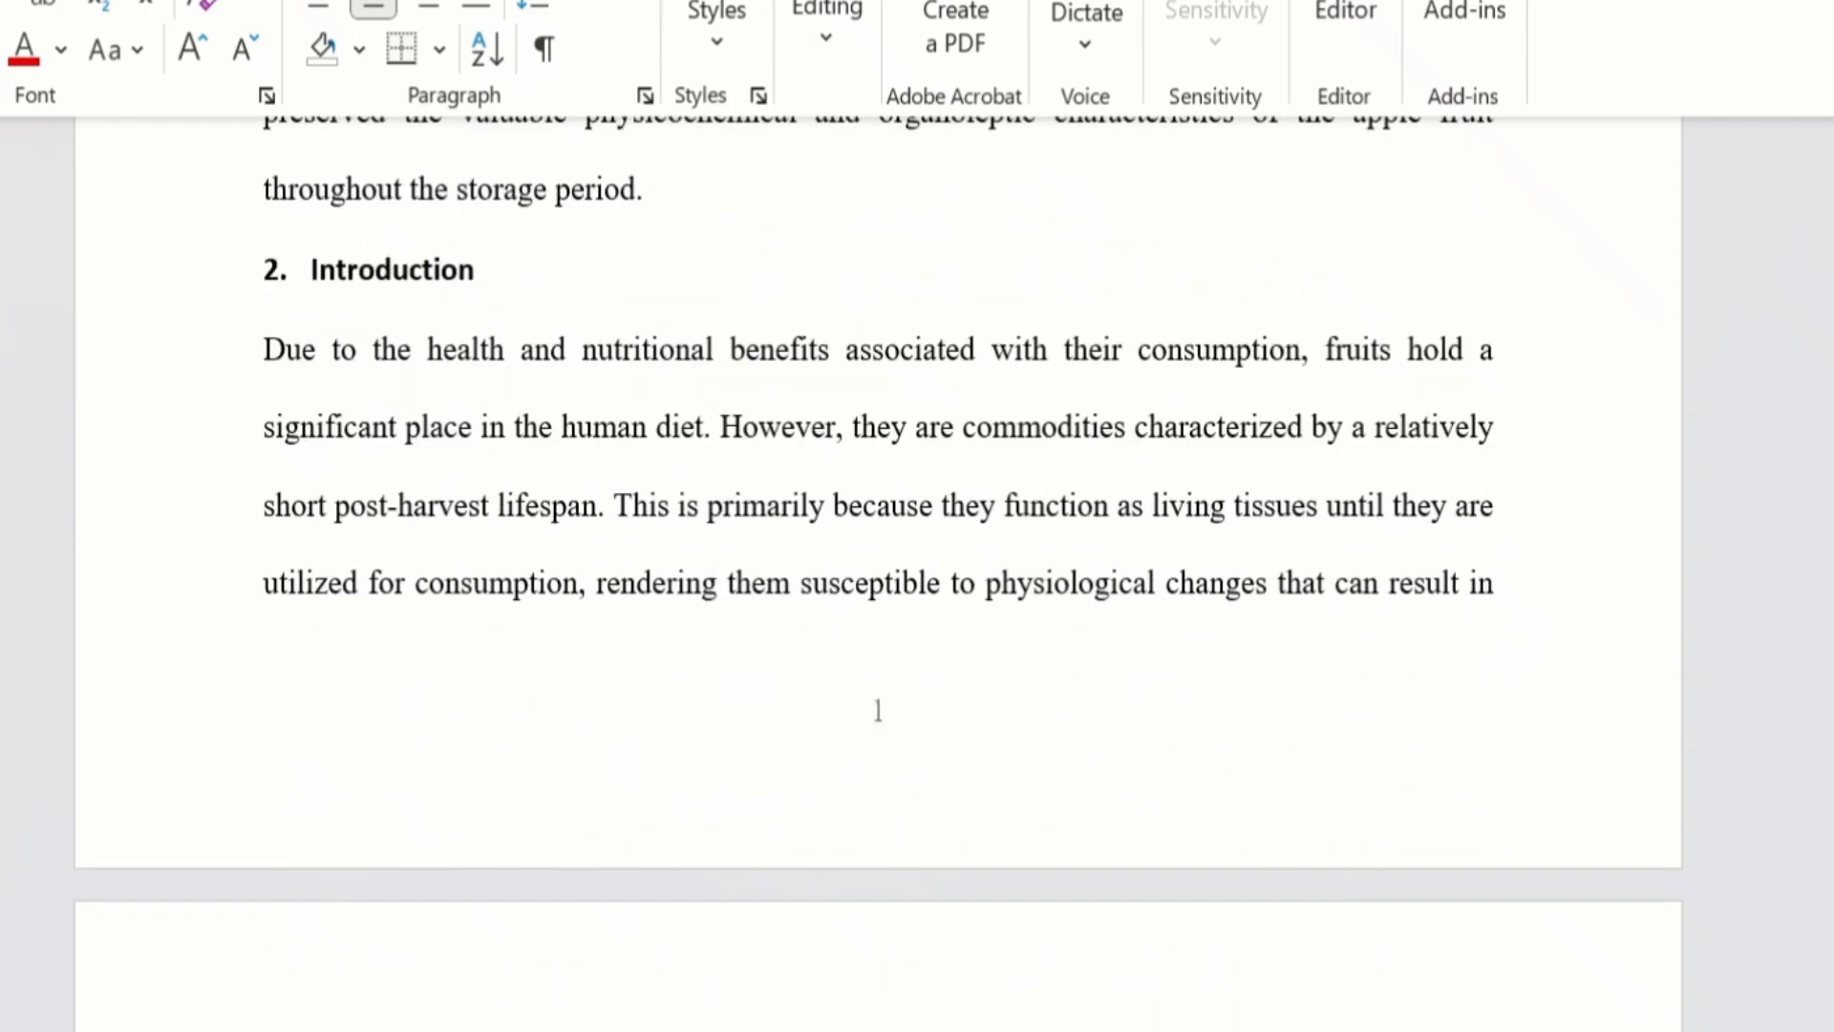
scroll(877, 573, down, 20)
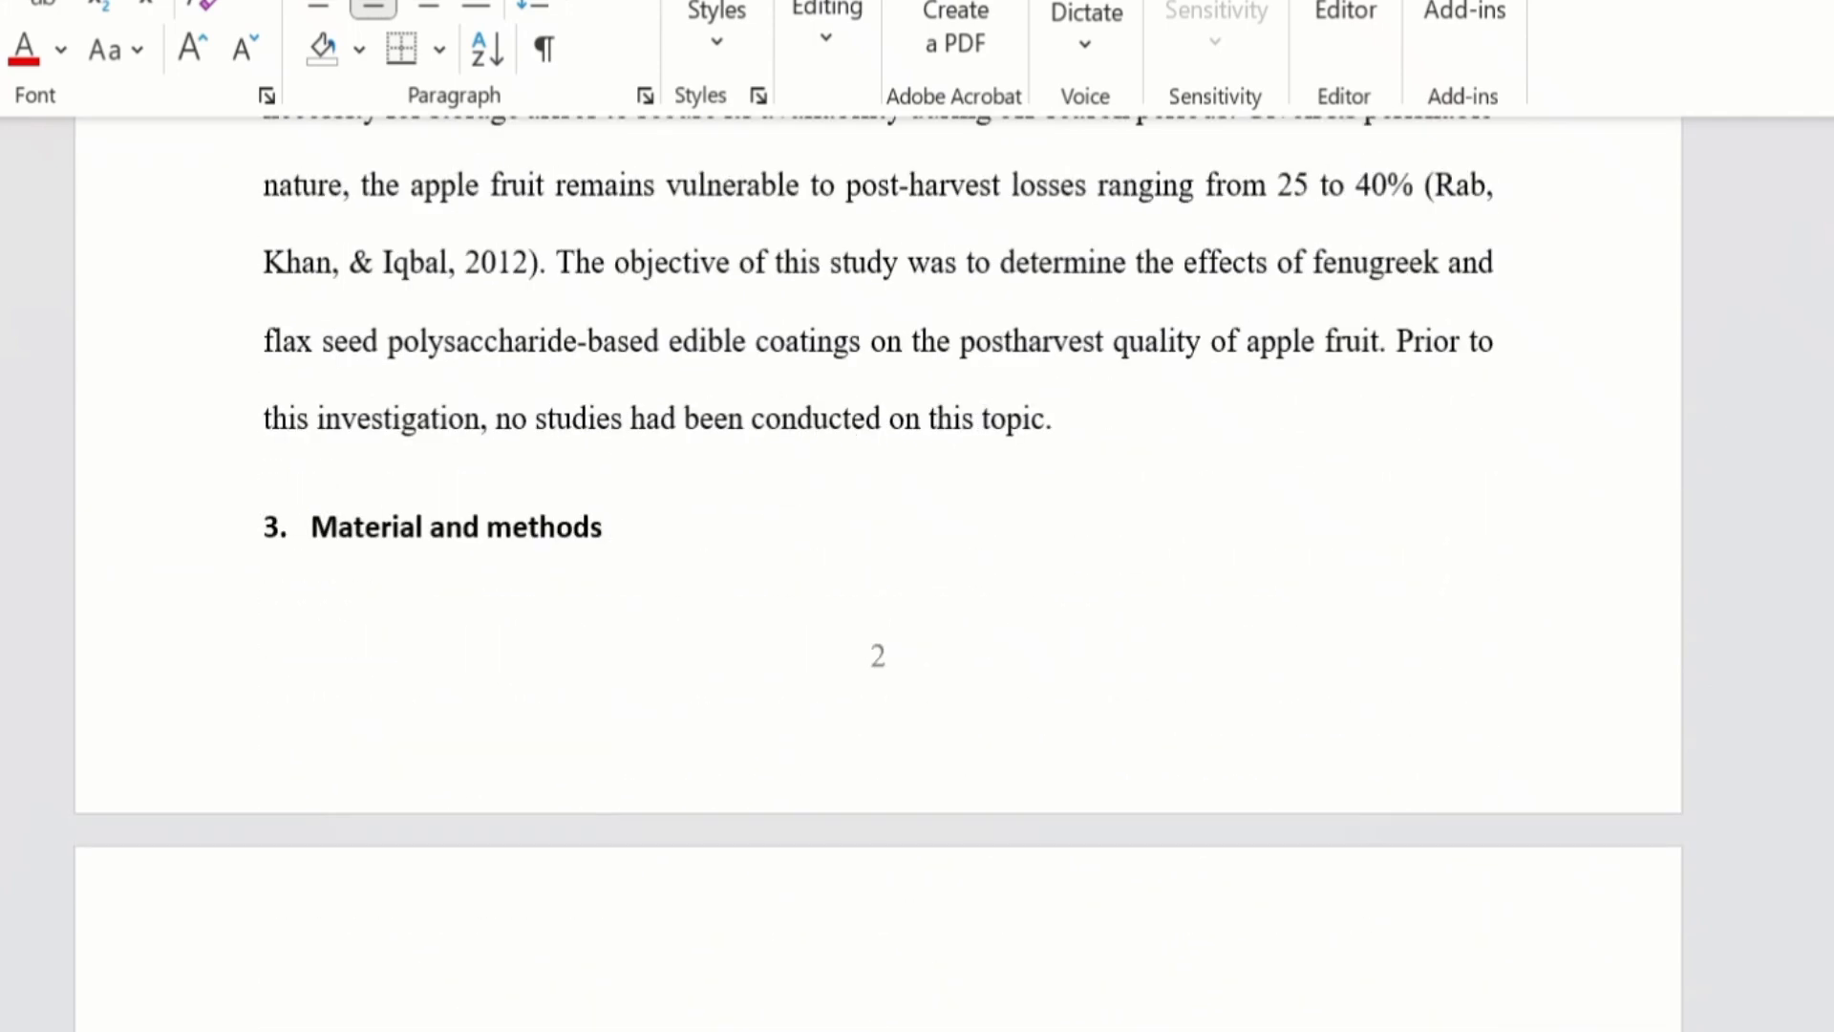
scroll(878, 573, up, 20)
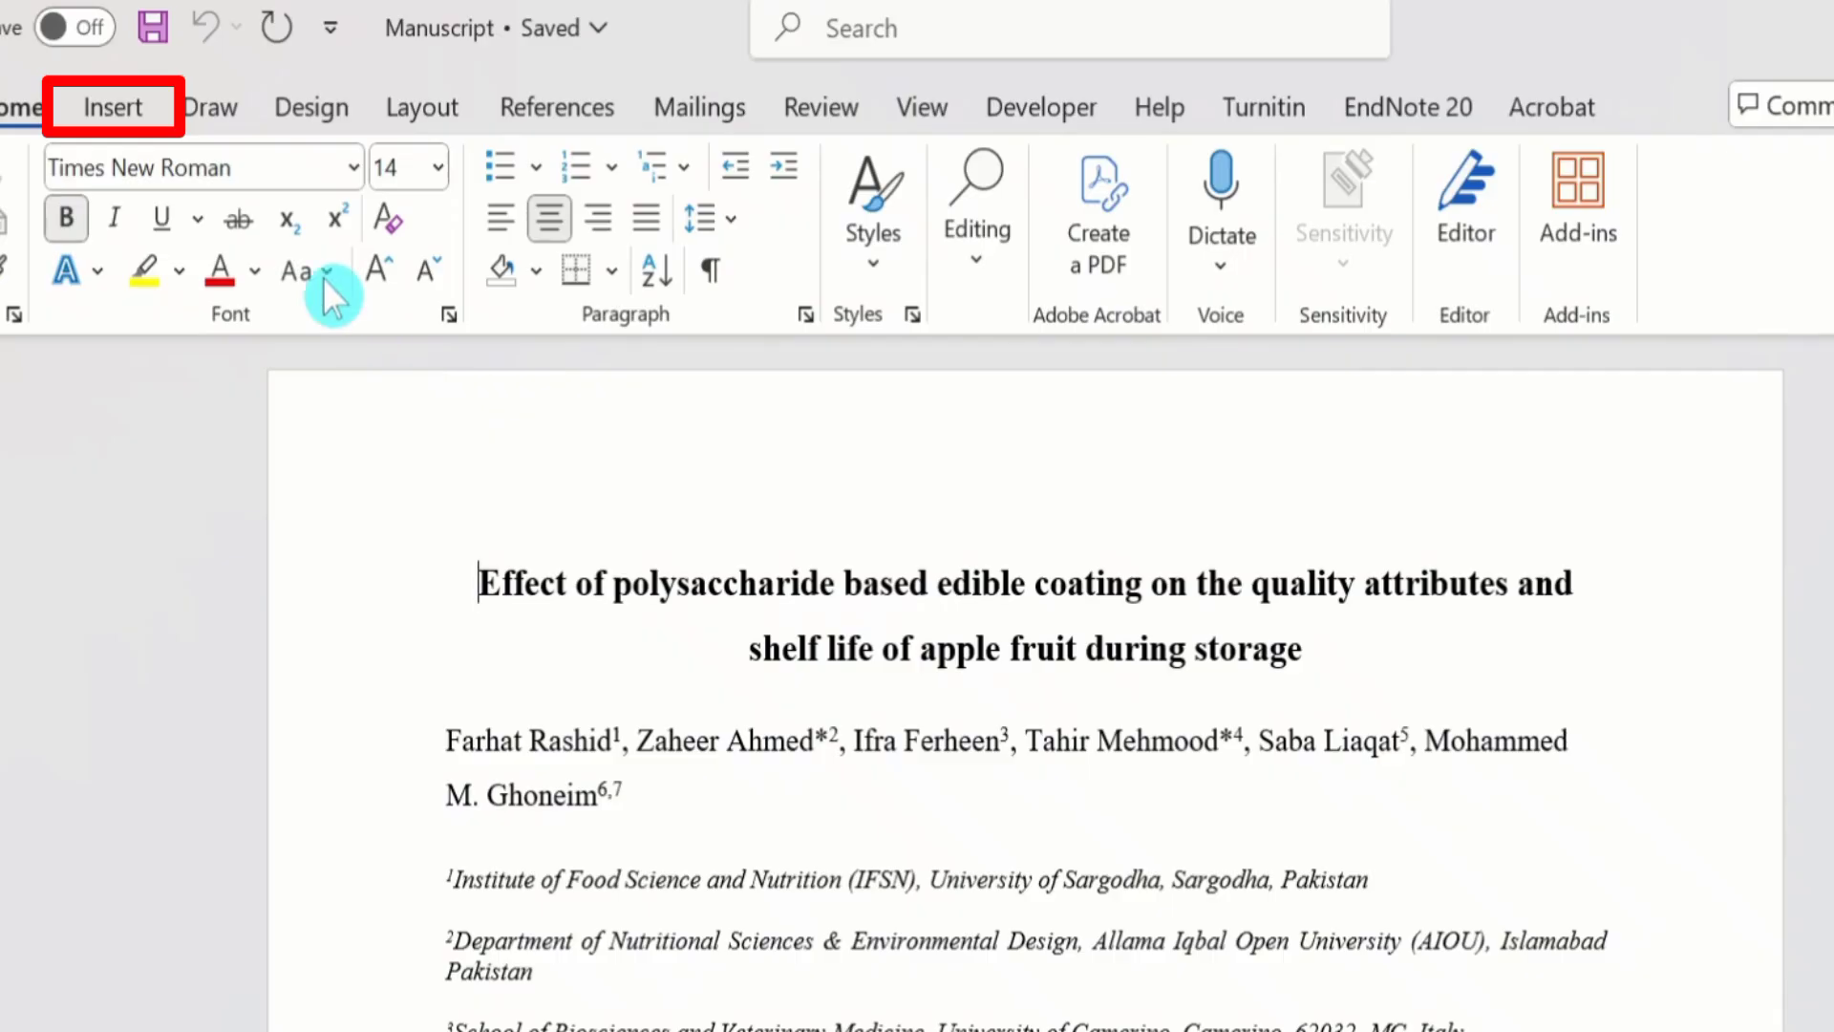
Step: Add page numbers at the bottom of the page in the Plain Number 2 style and leave footer editing
click(134, 105)
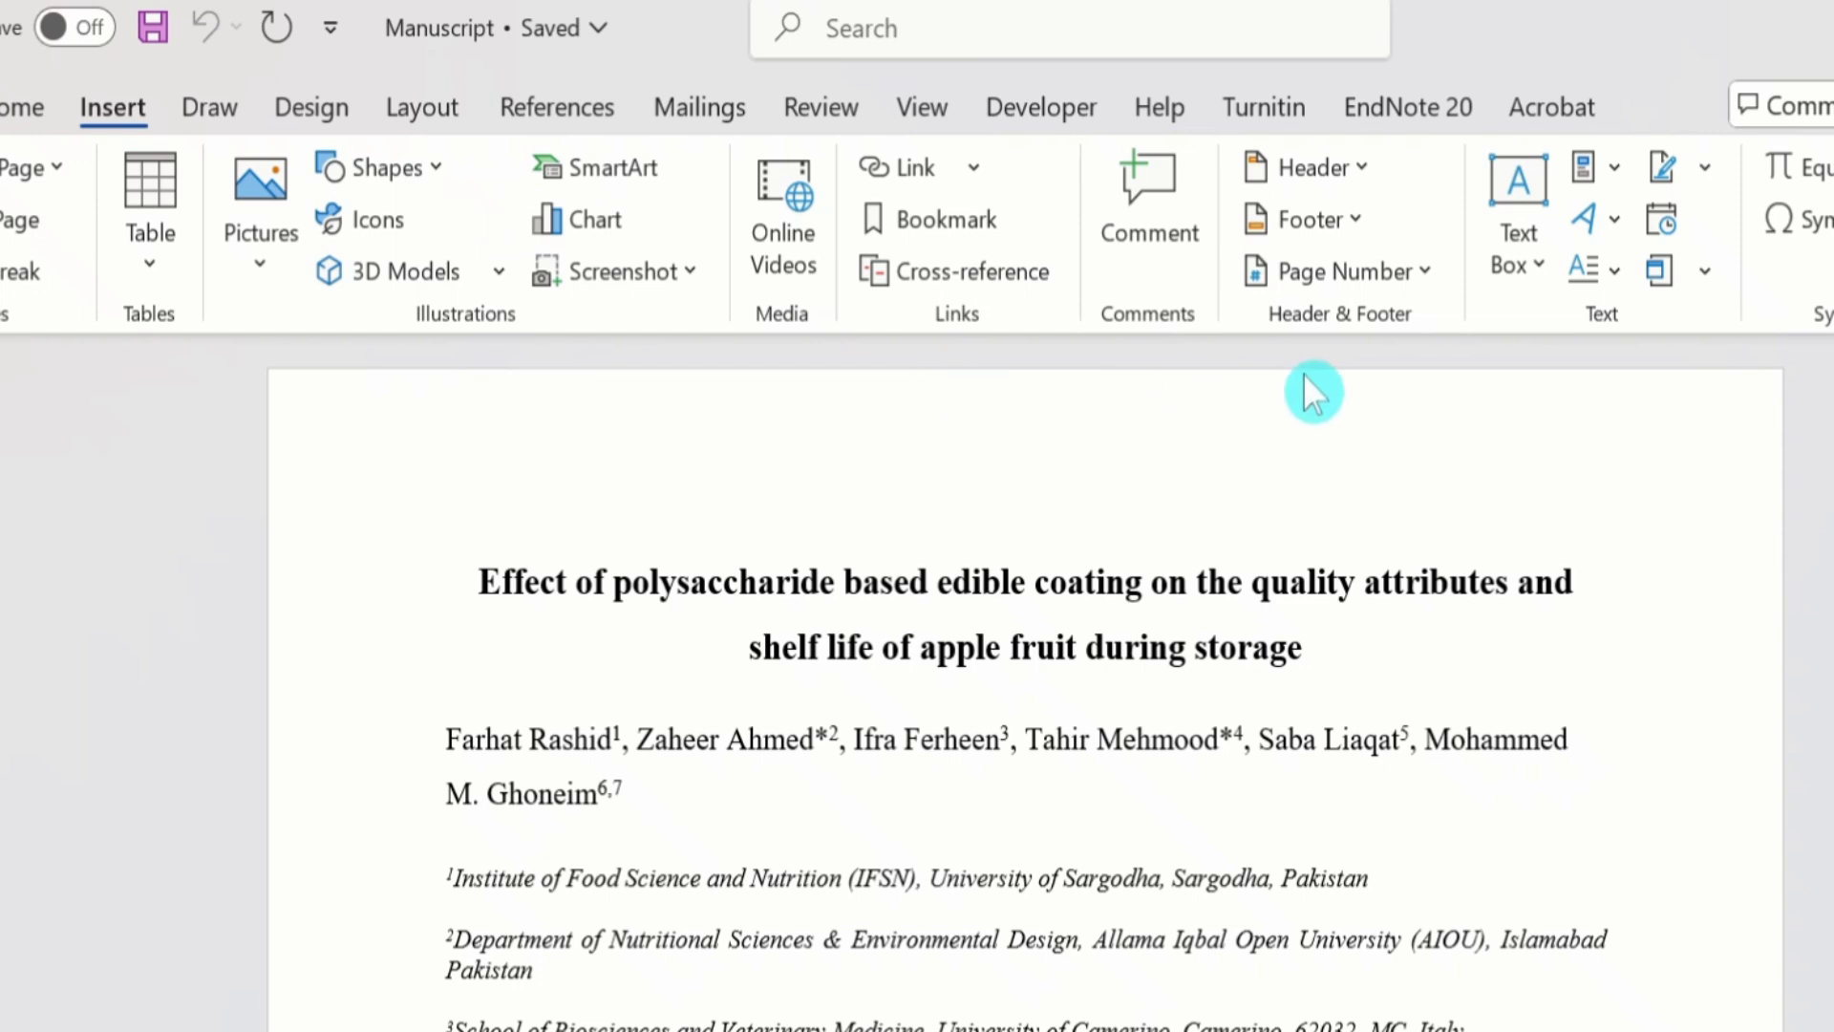
click(1426, 273)
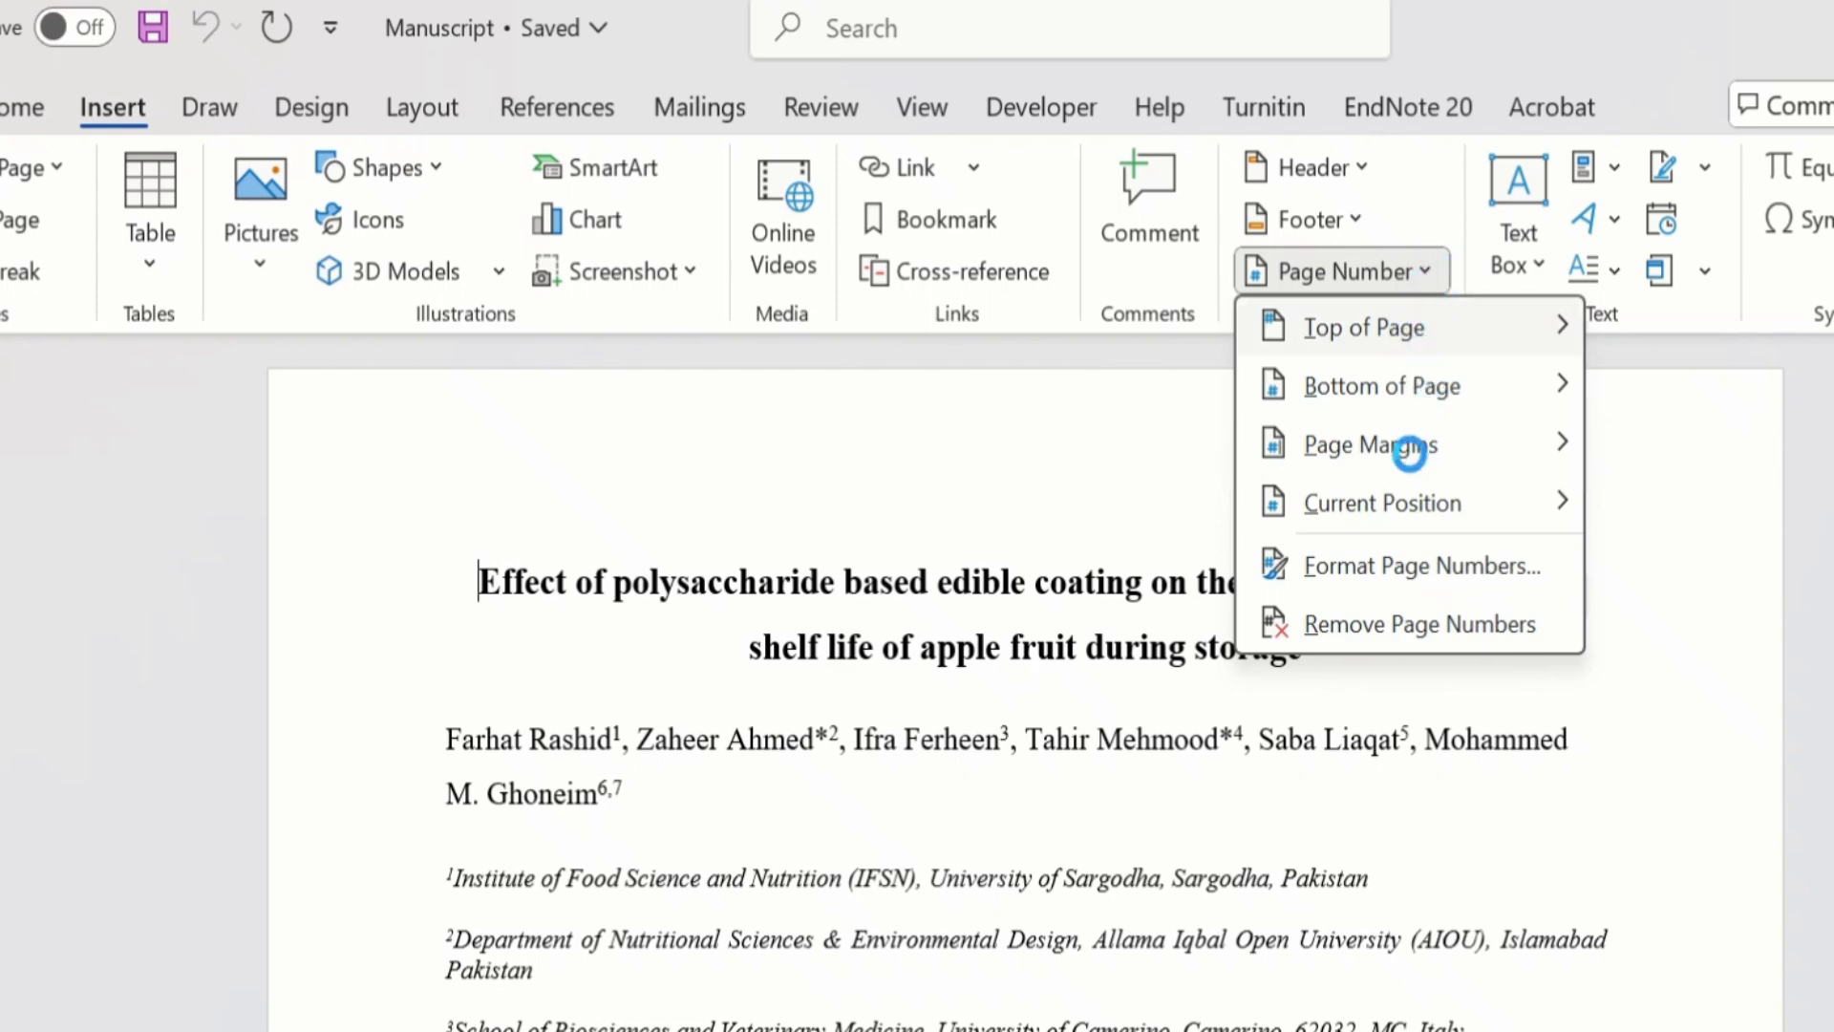
click(1395, 386)
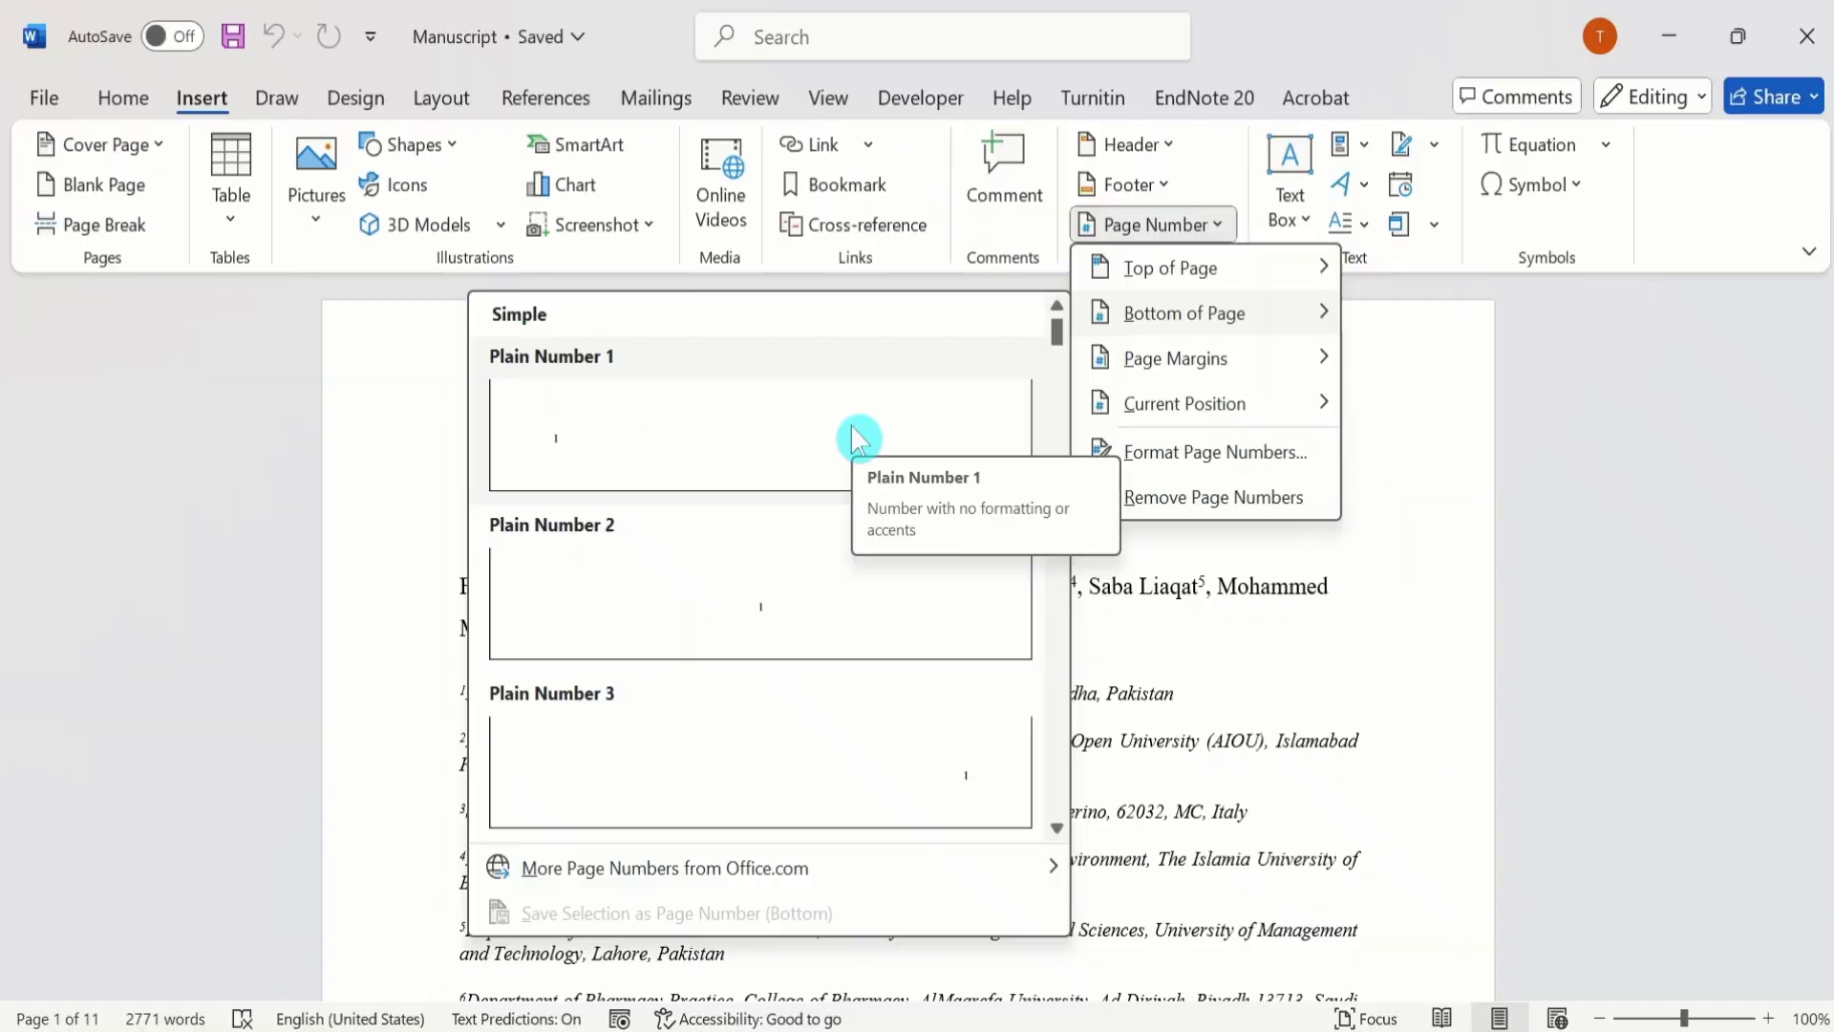
click(739, 603)
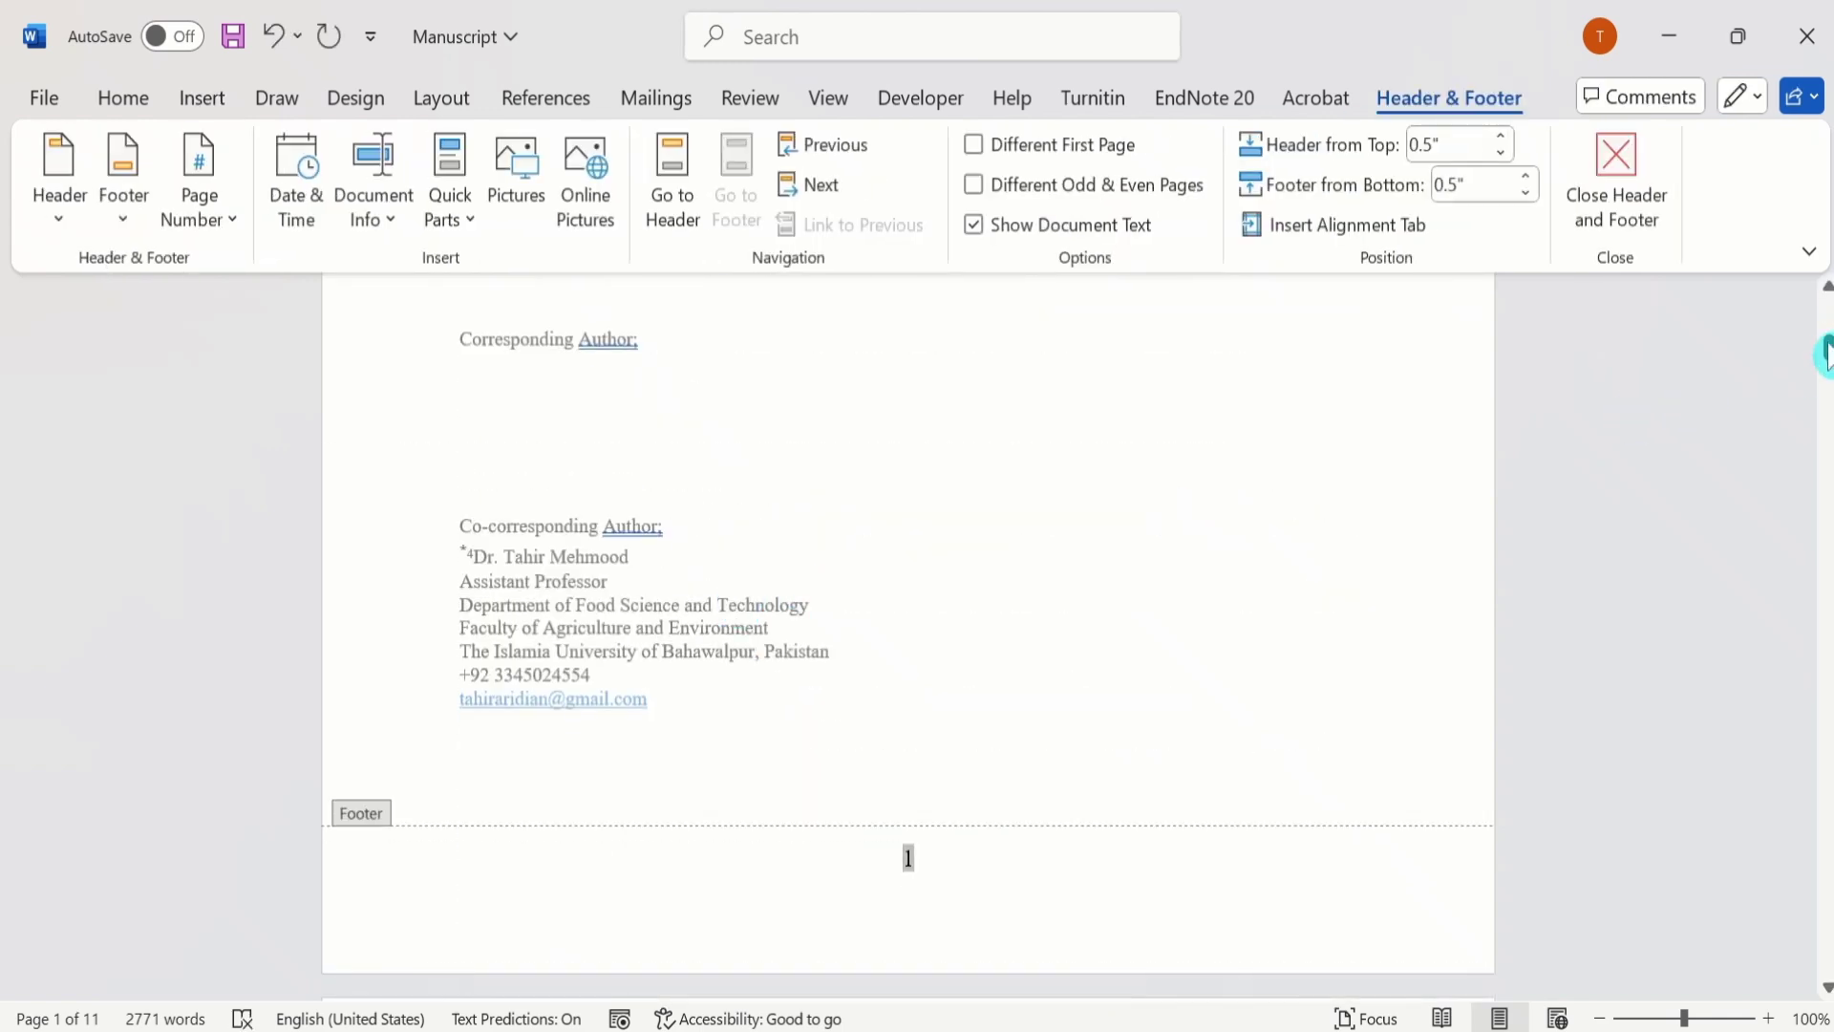
drag(1824, 356, 1815, 296)
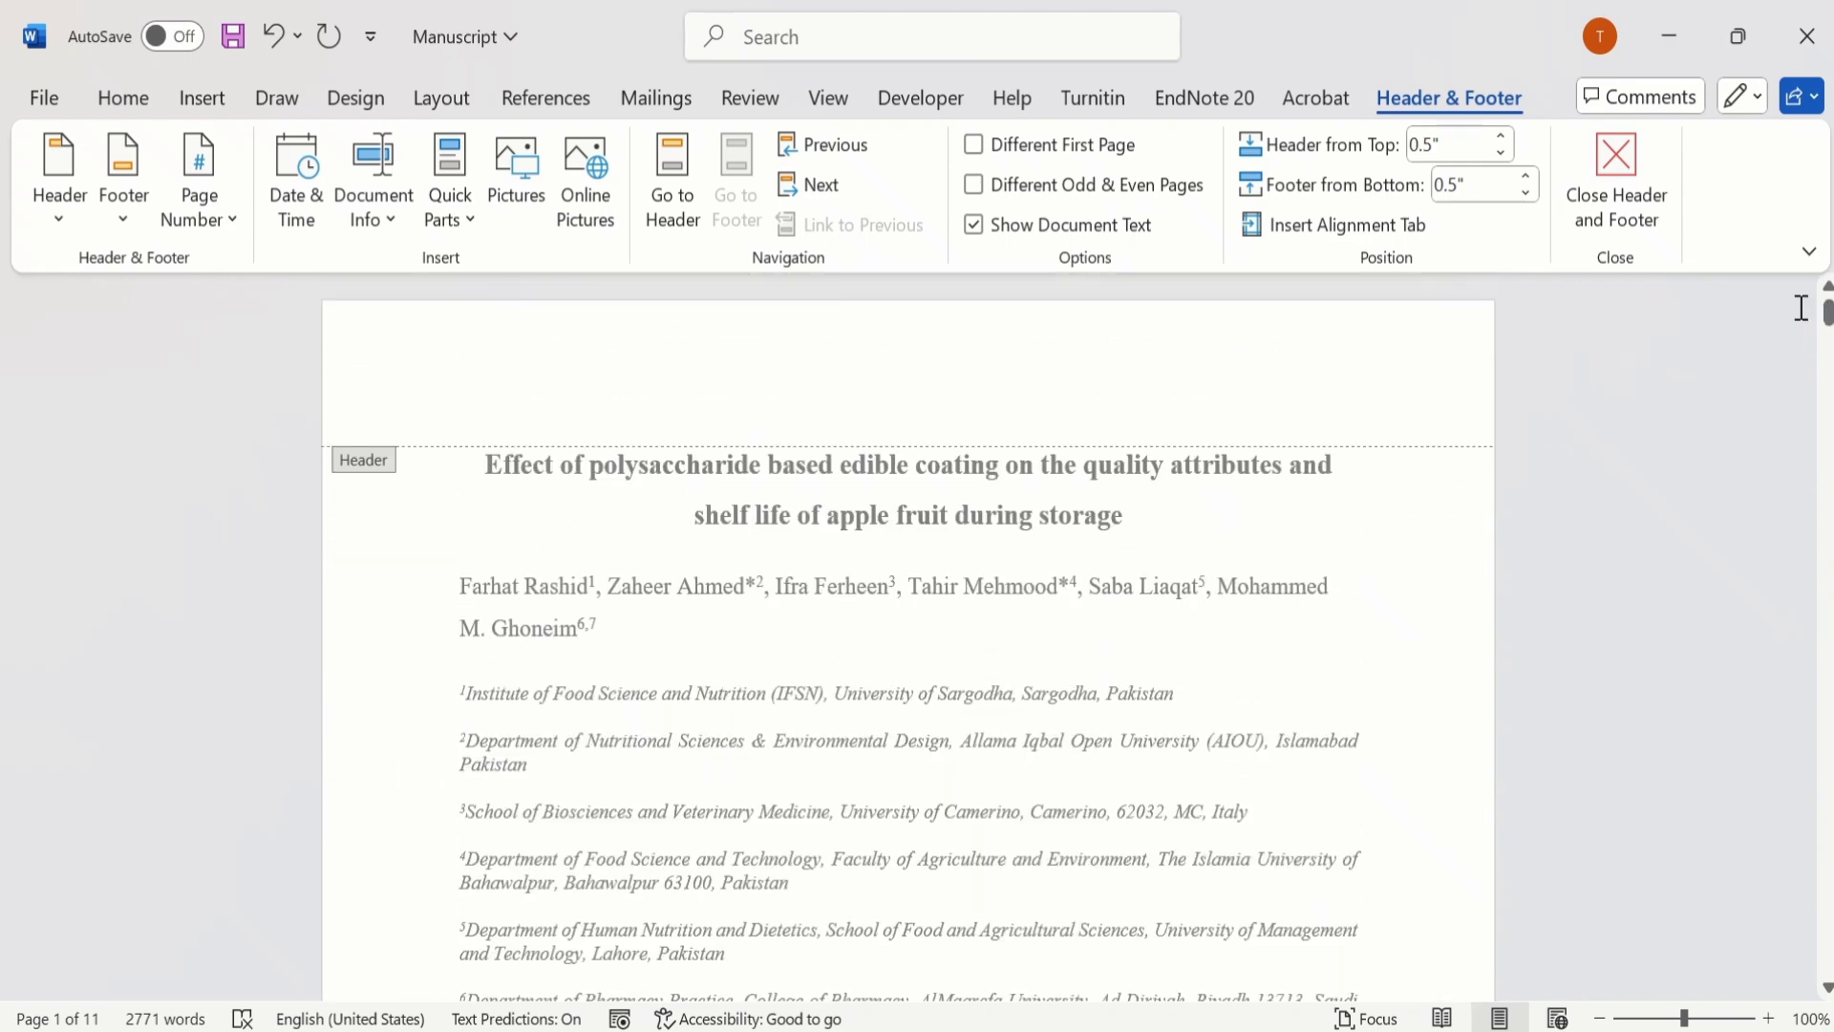
click(1621, 167)
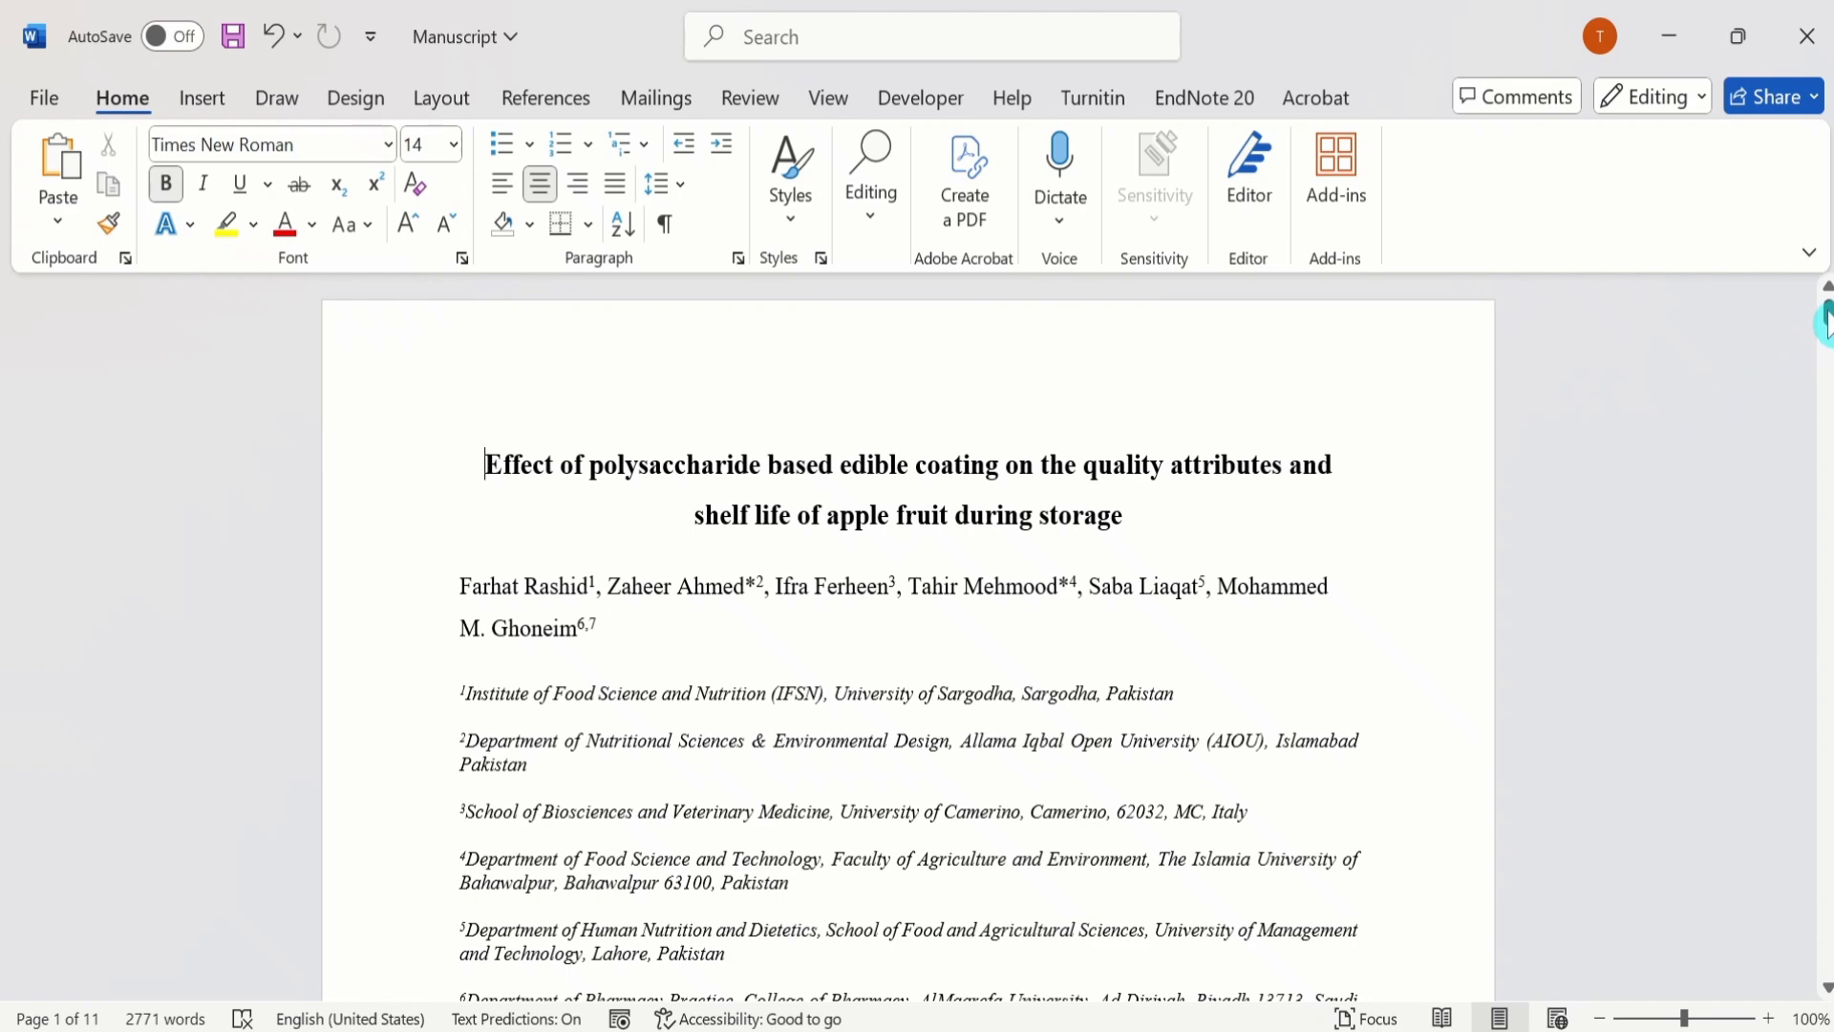
Step: Change the footer page number format to i, ii, iii, …, starting at i
drag(1824, 321, 1824, 350)
click(1168, 721)
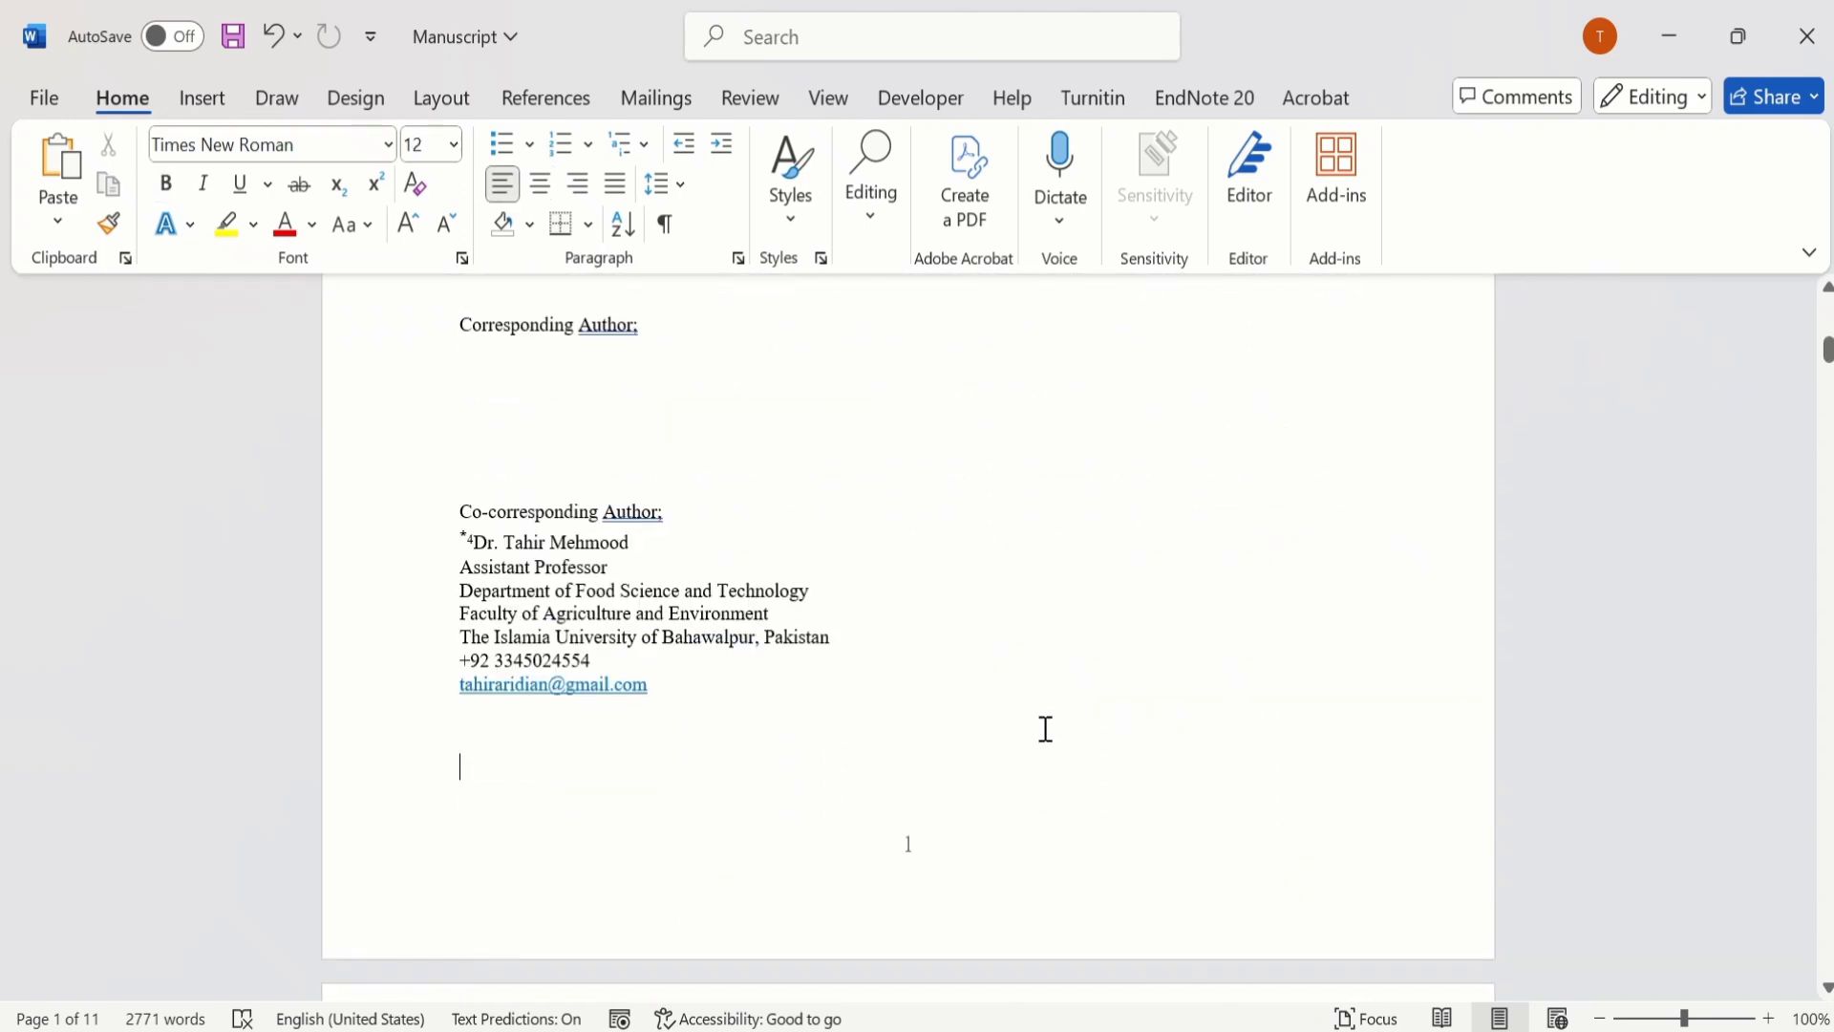
double_click(913, 854)
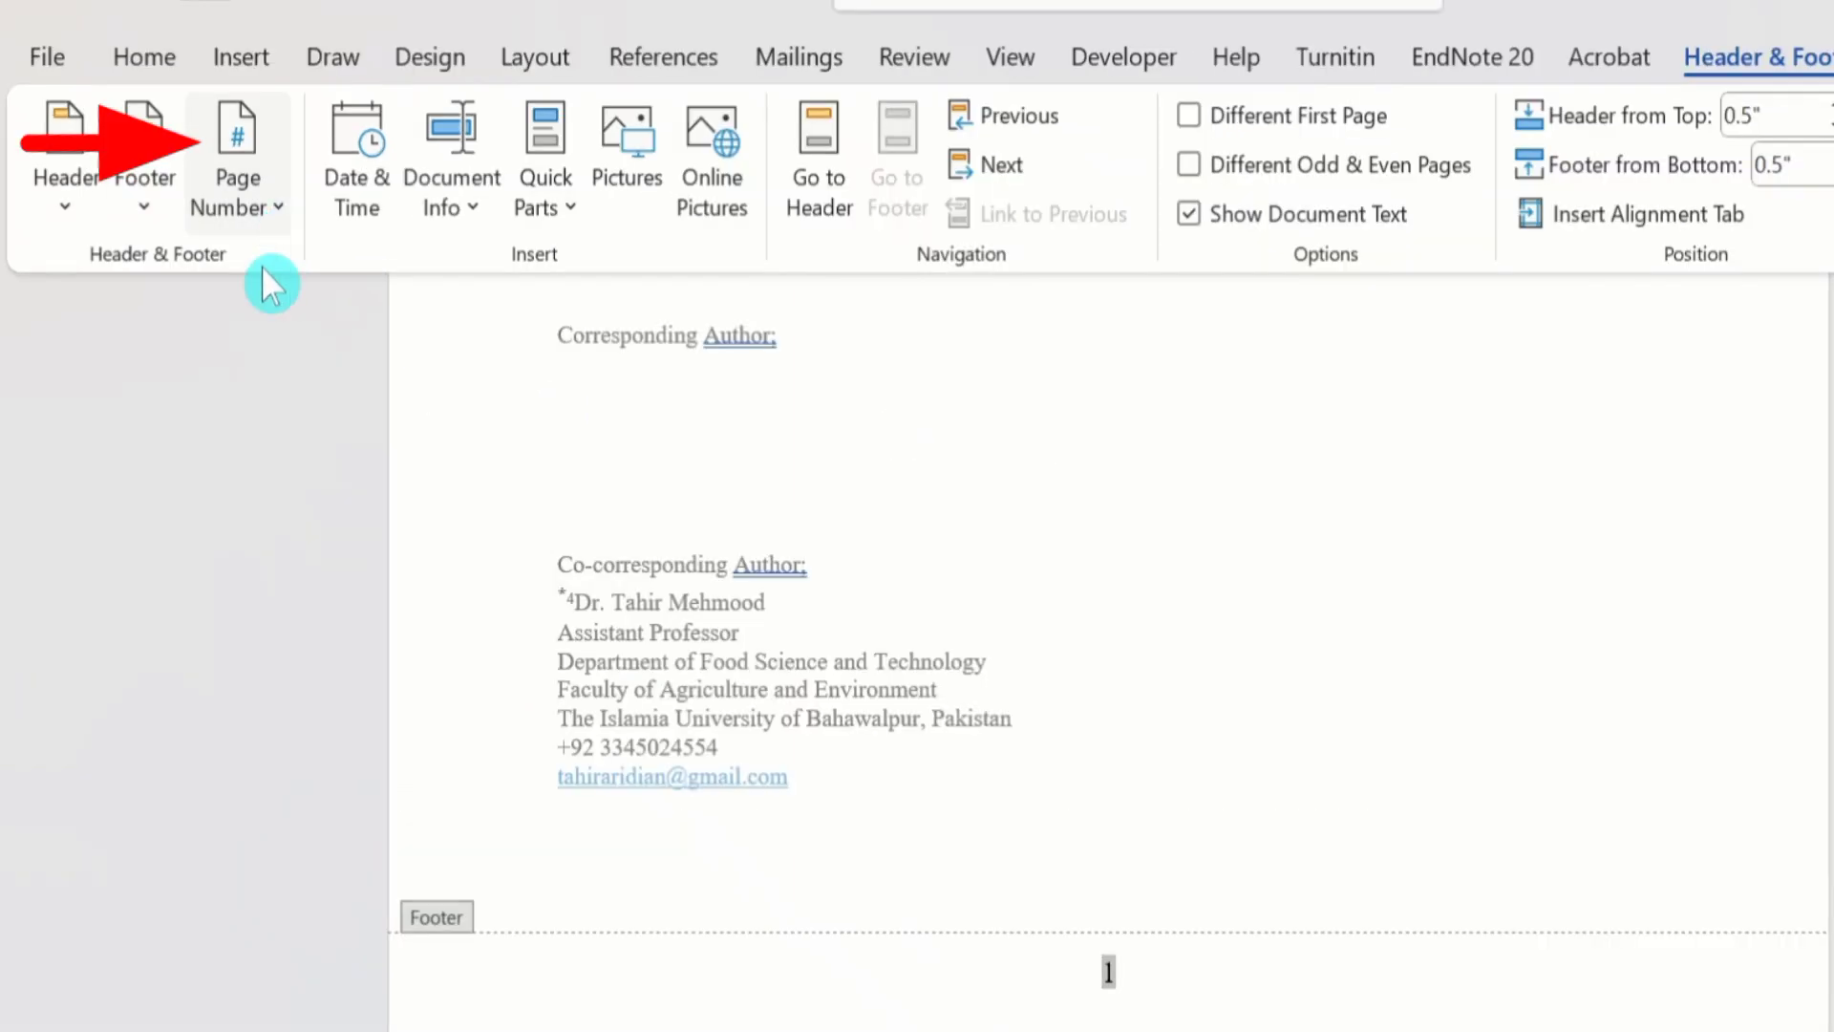
click(276, 206)
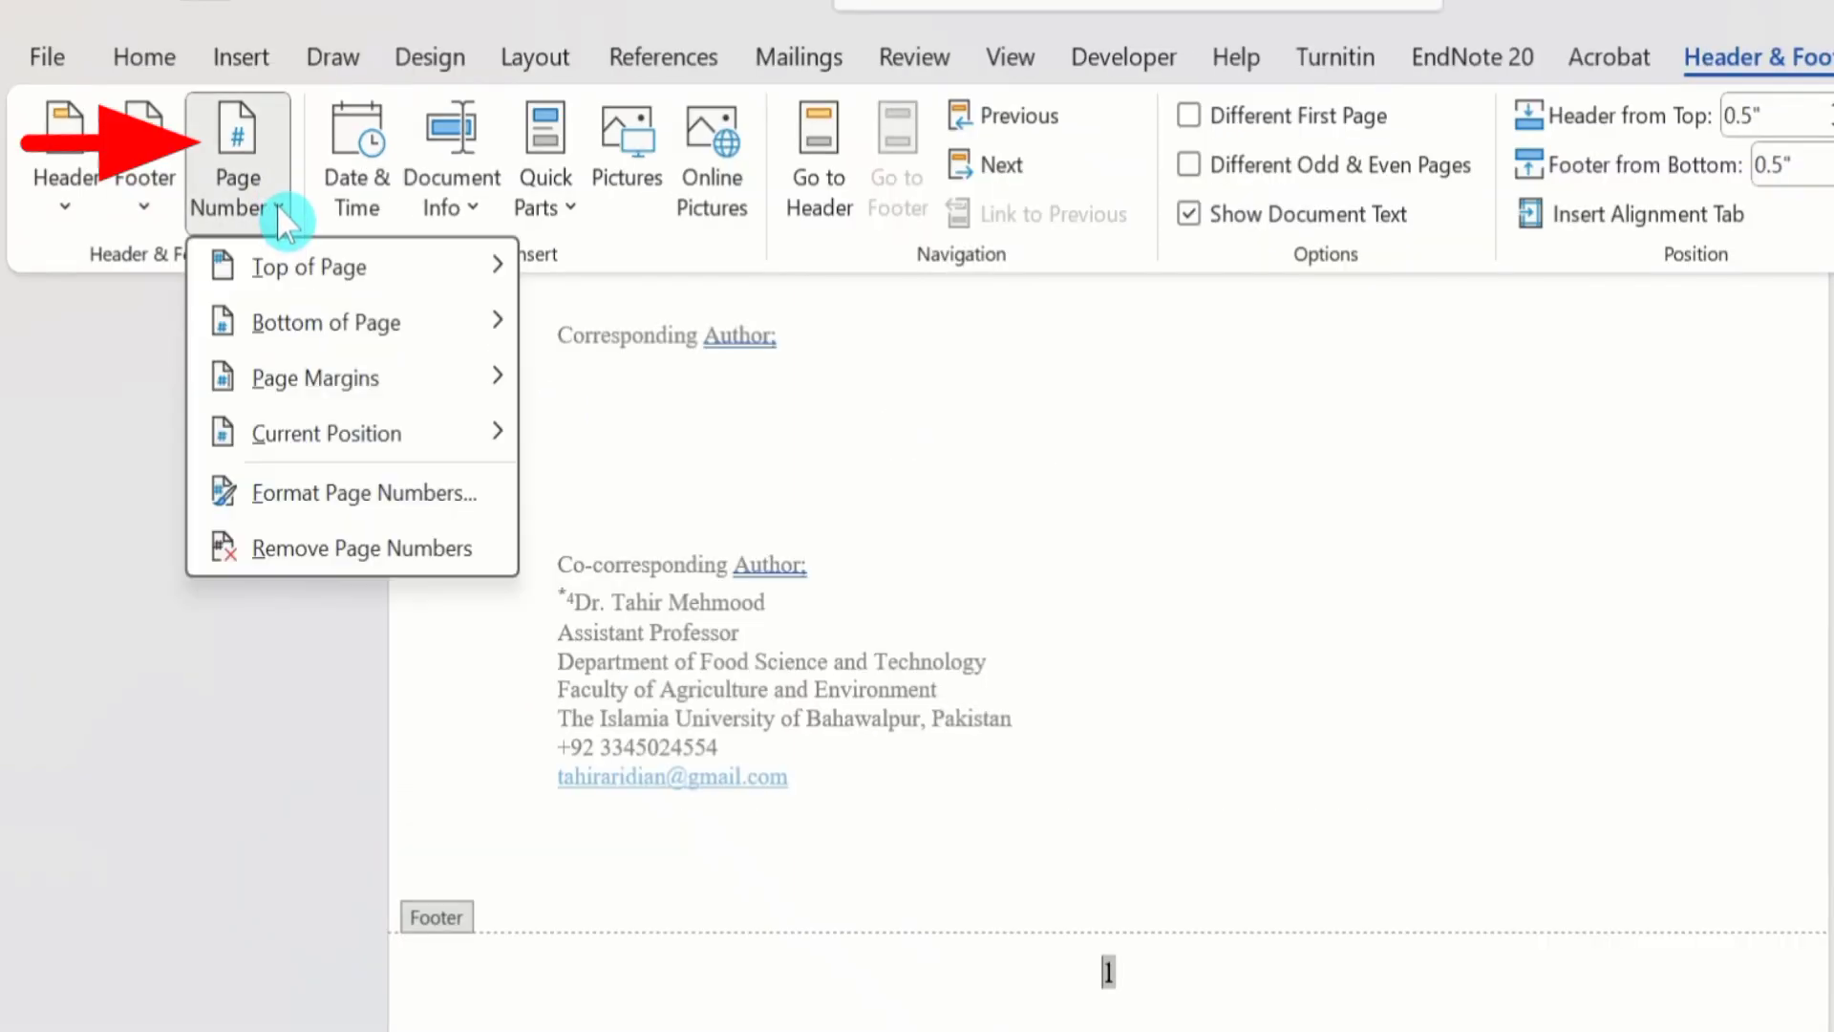
click(322, 493)
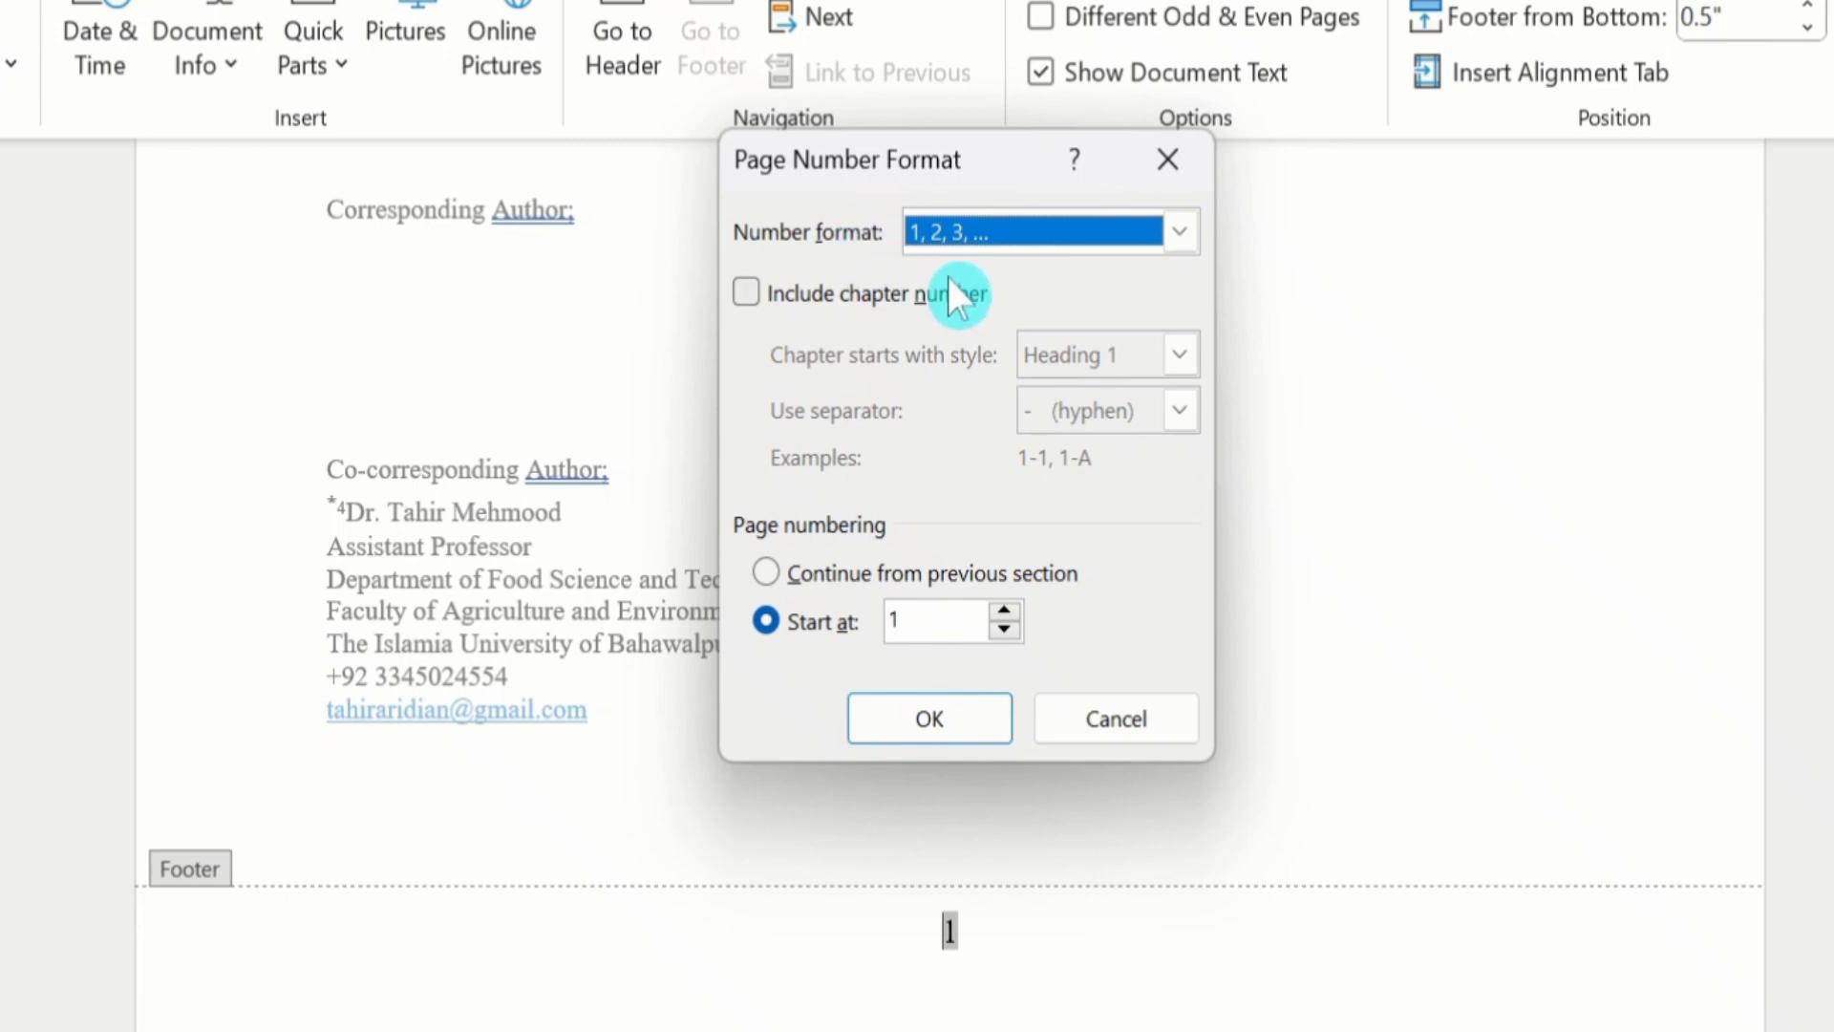
click(1183, 229)
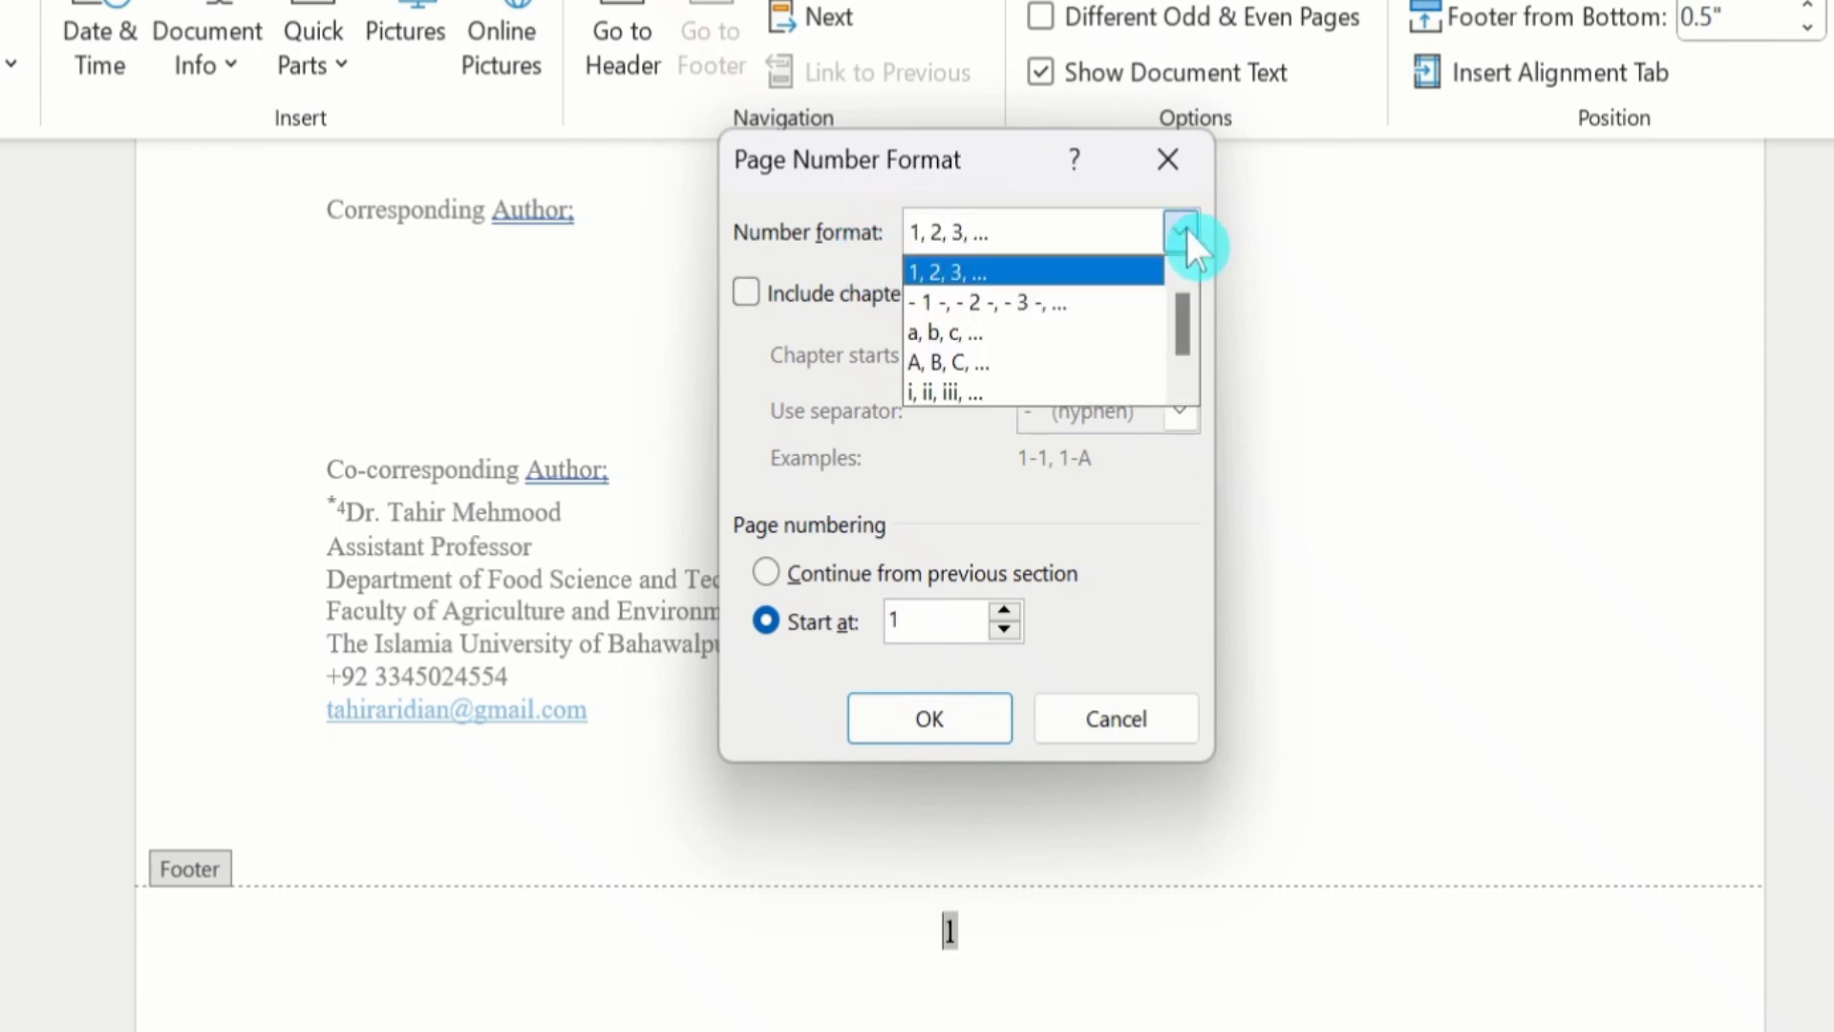
click(927, 398)
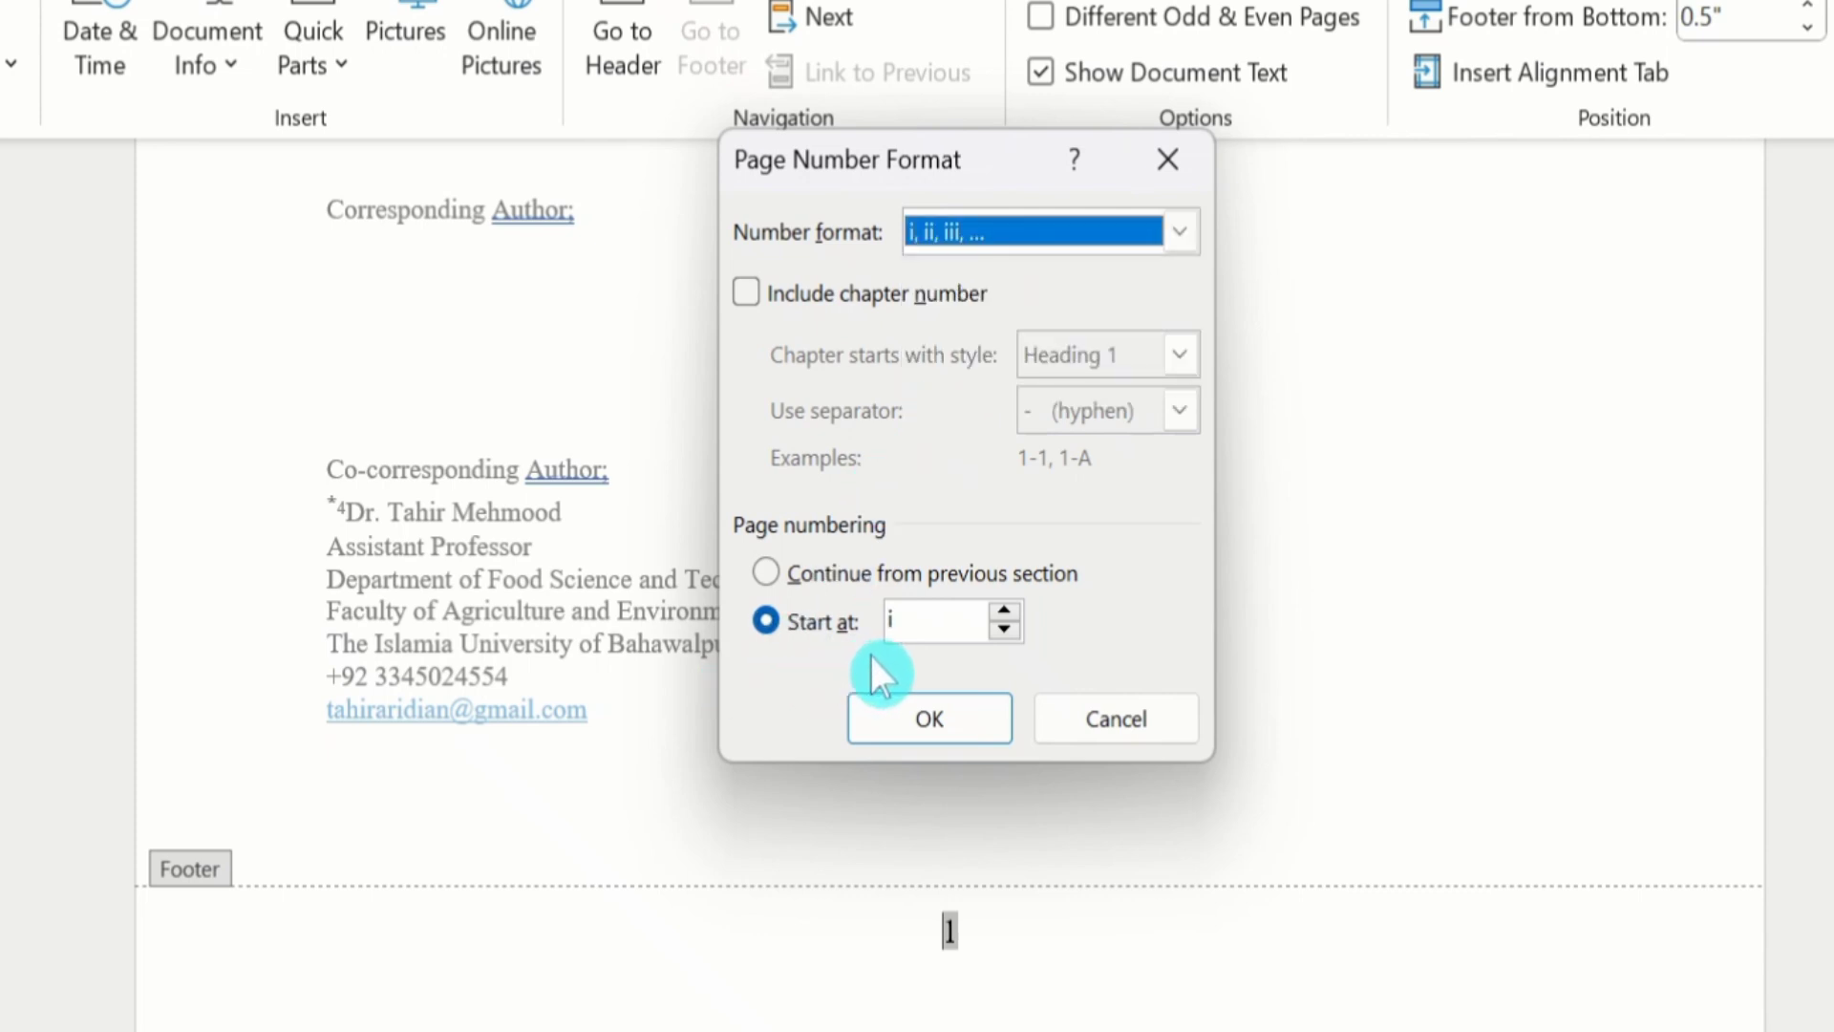
click(937, 715)
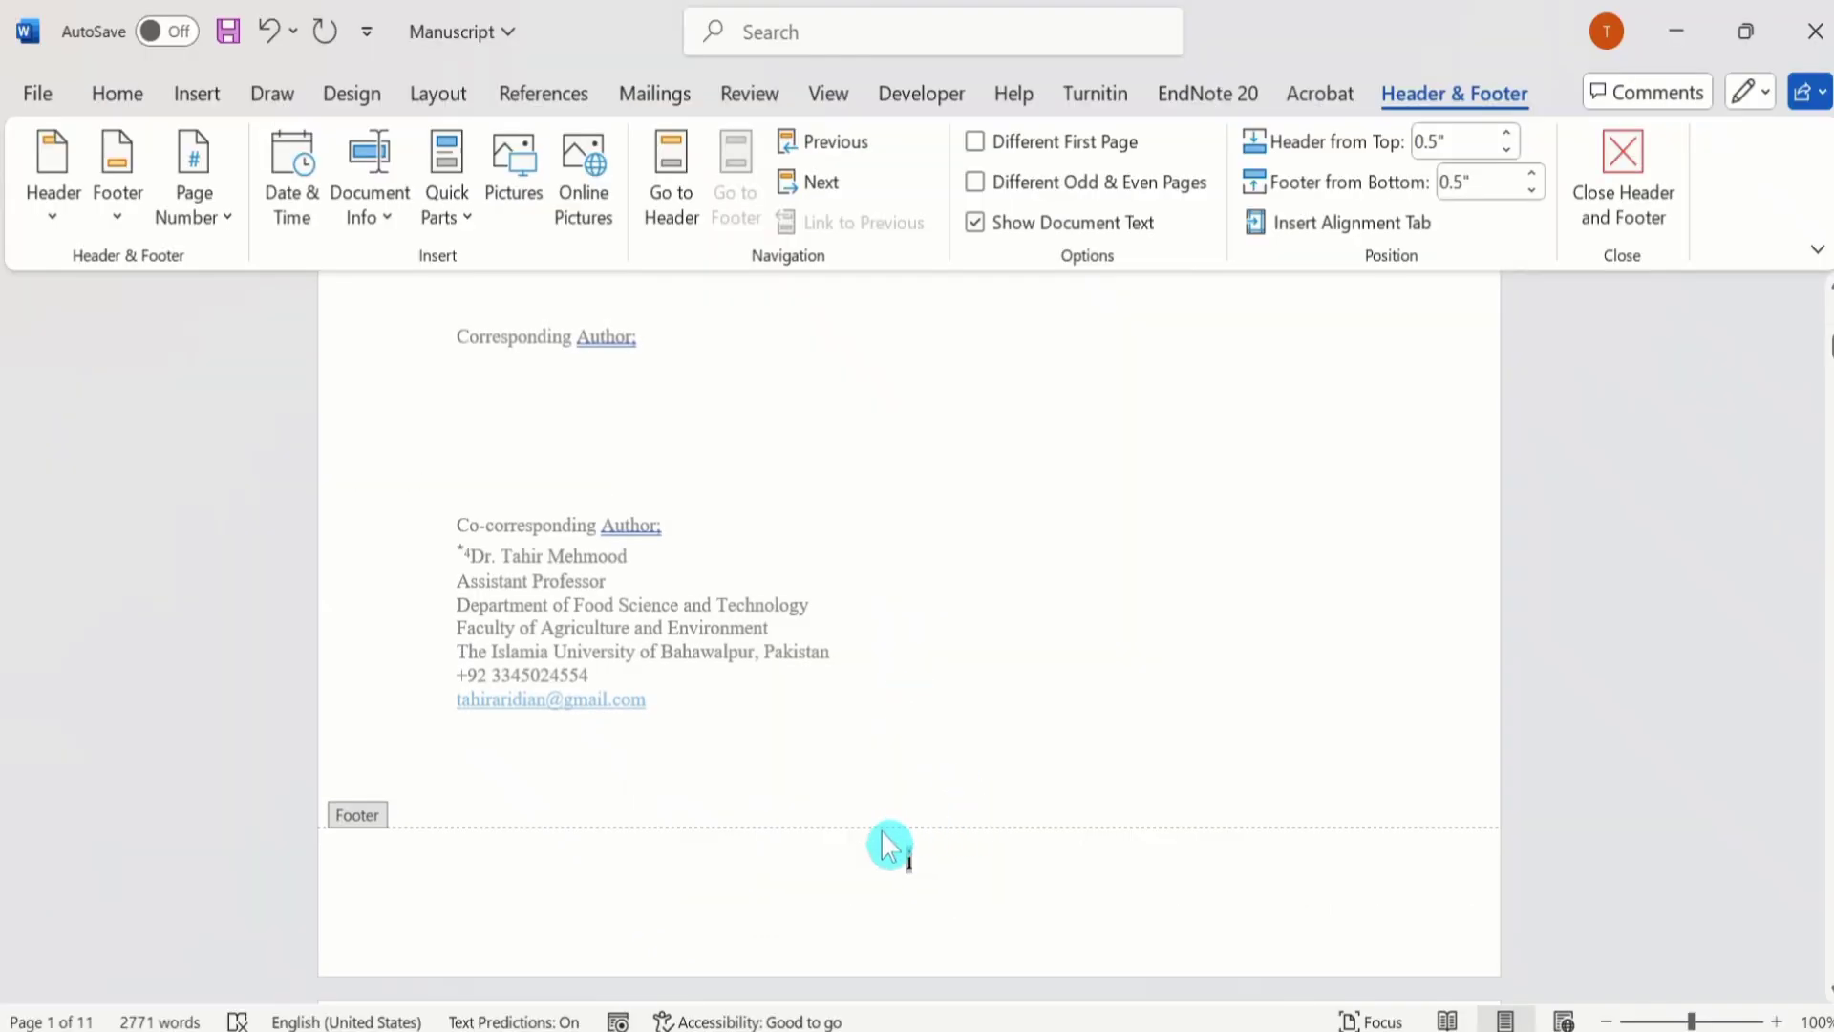
Step: Try the Different First Page option on the footer, check the pages, and turn the option off again
click(976, 142)
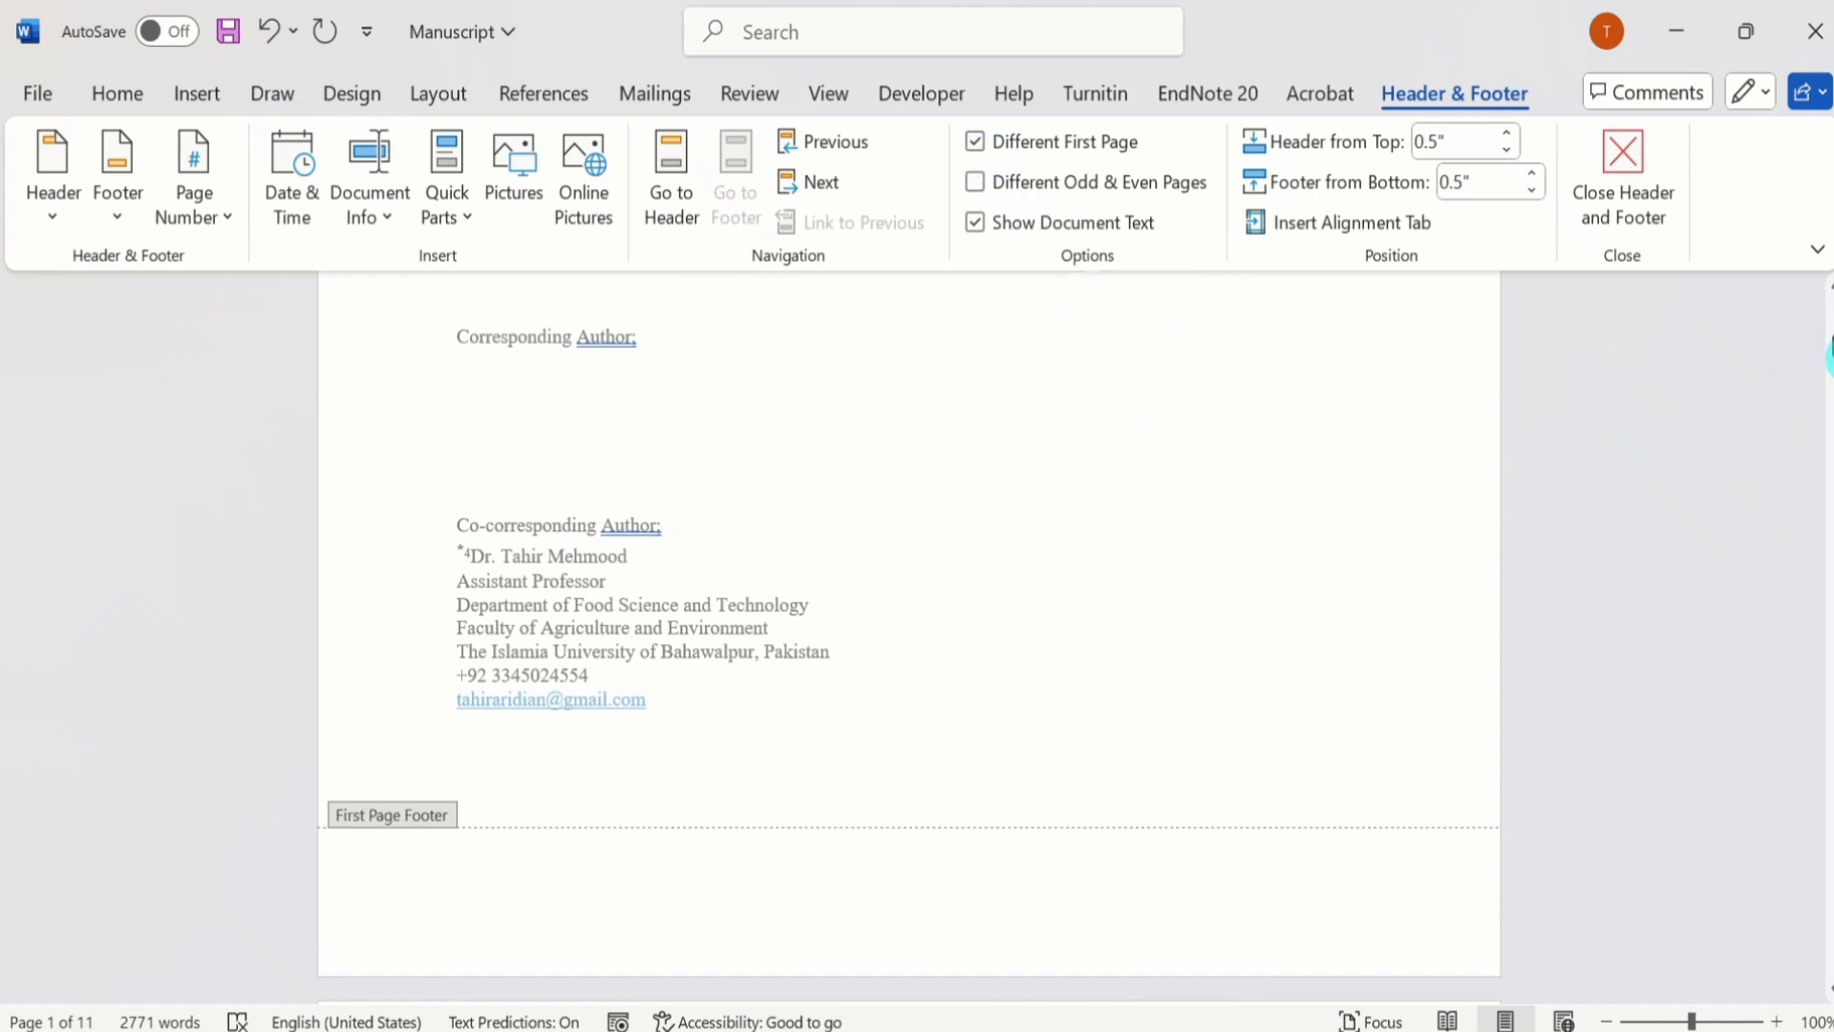
drag(1829, 359, 1829, 415)
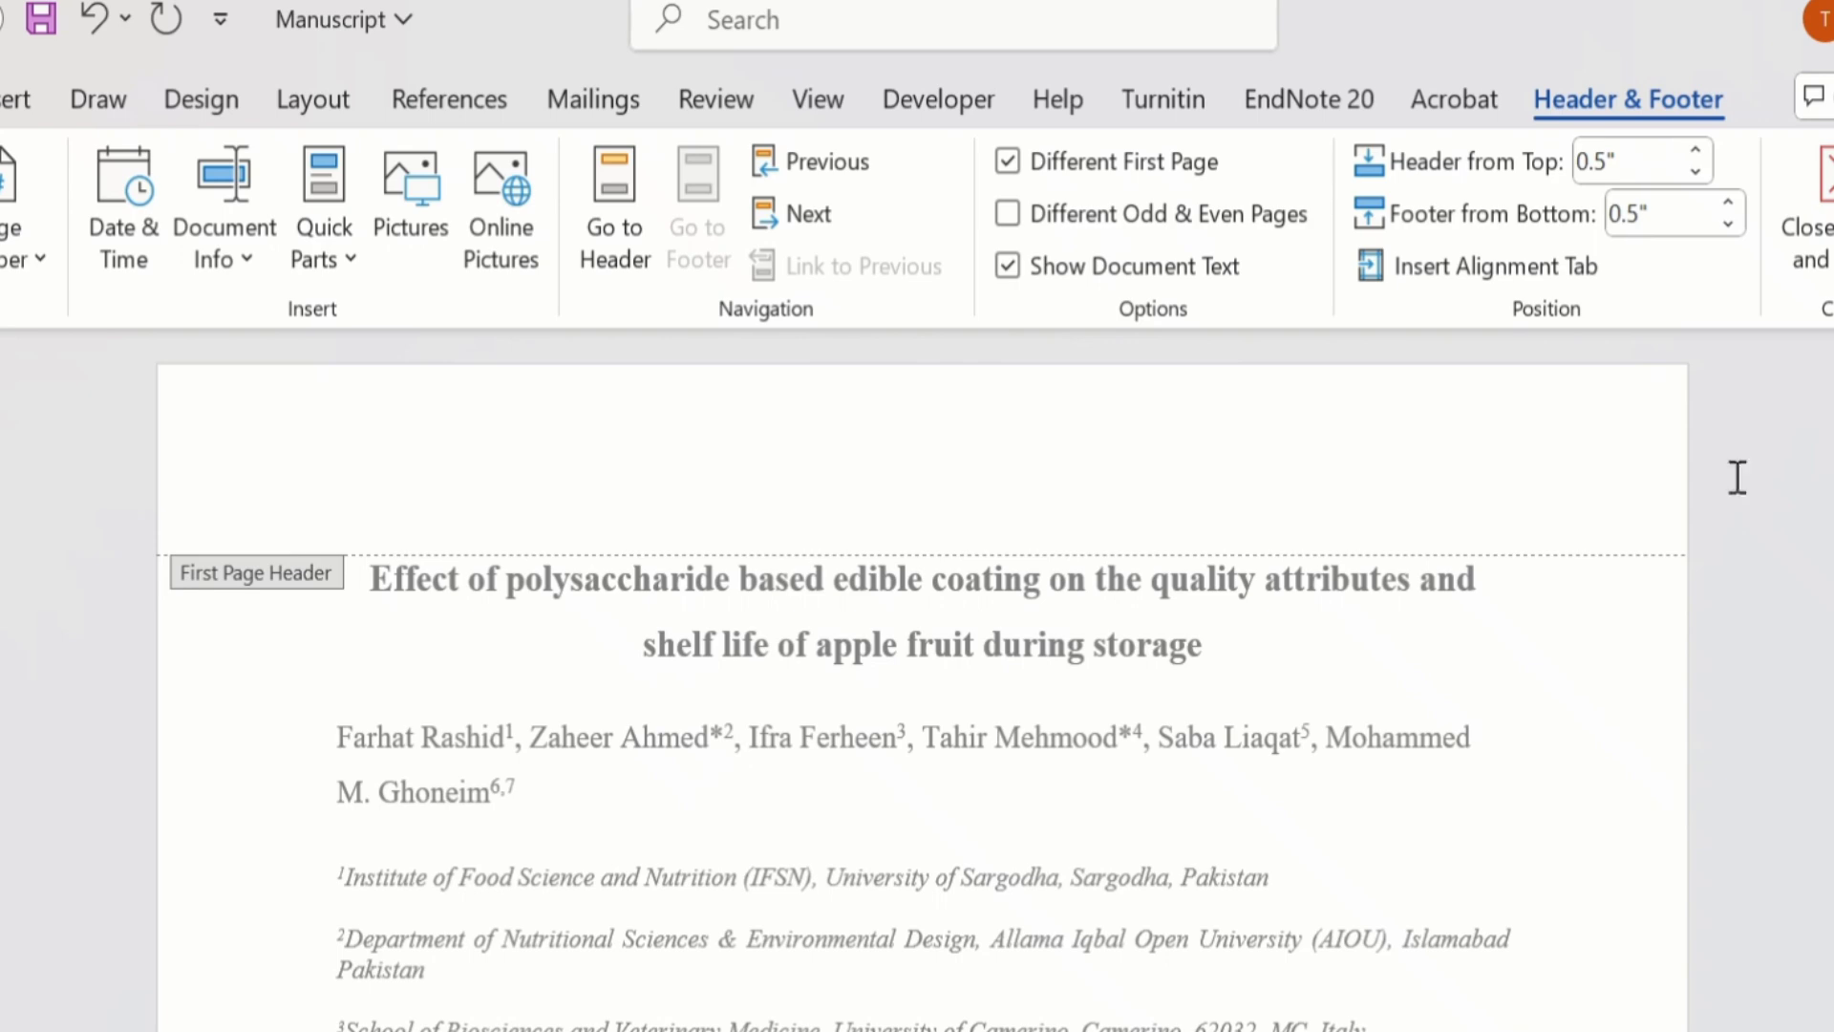
click(1008, 163)
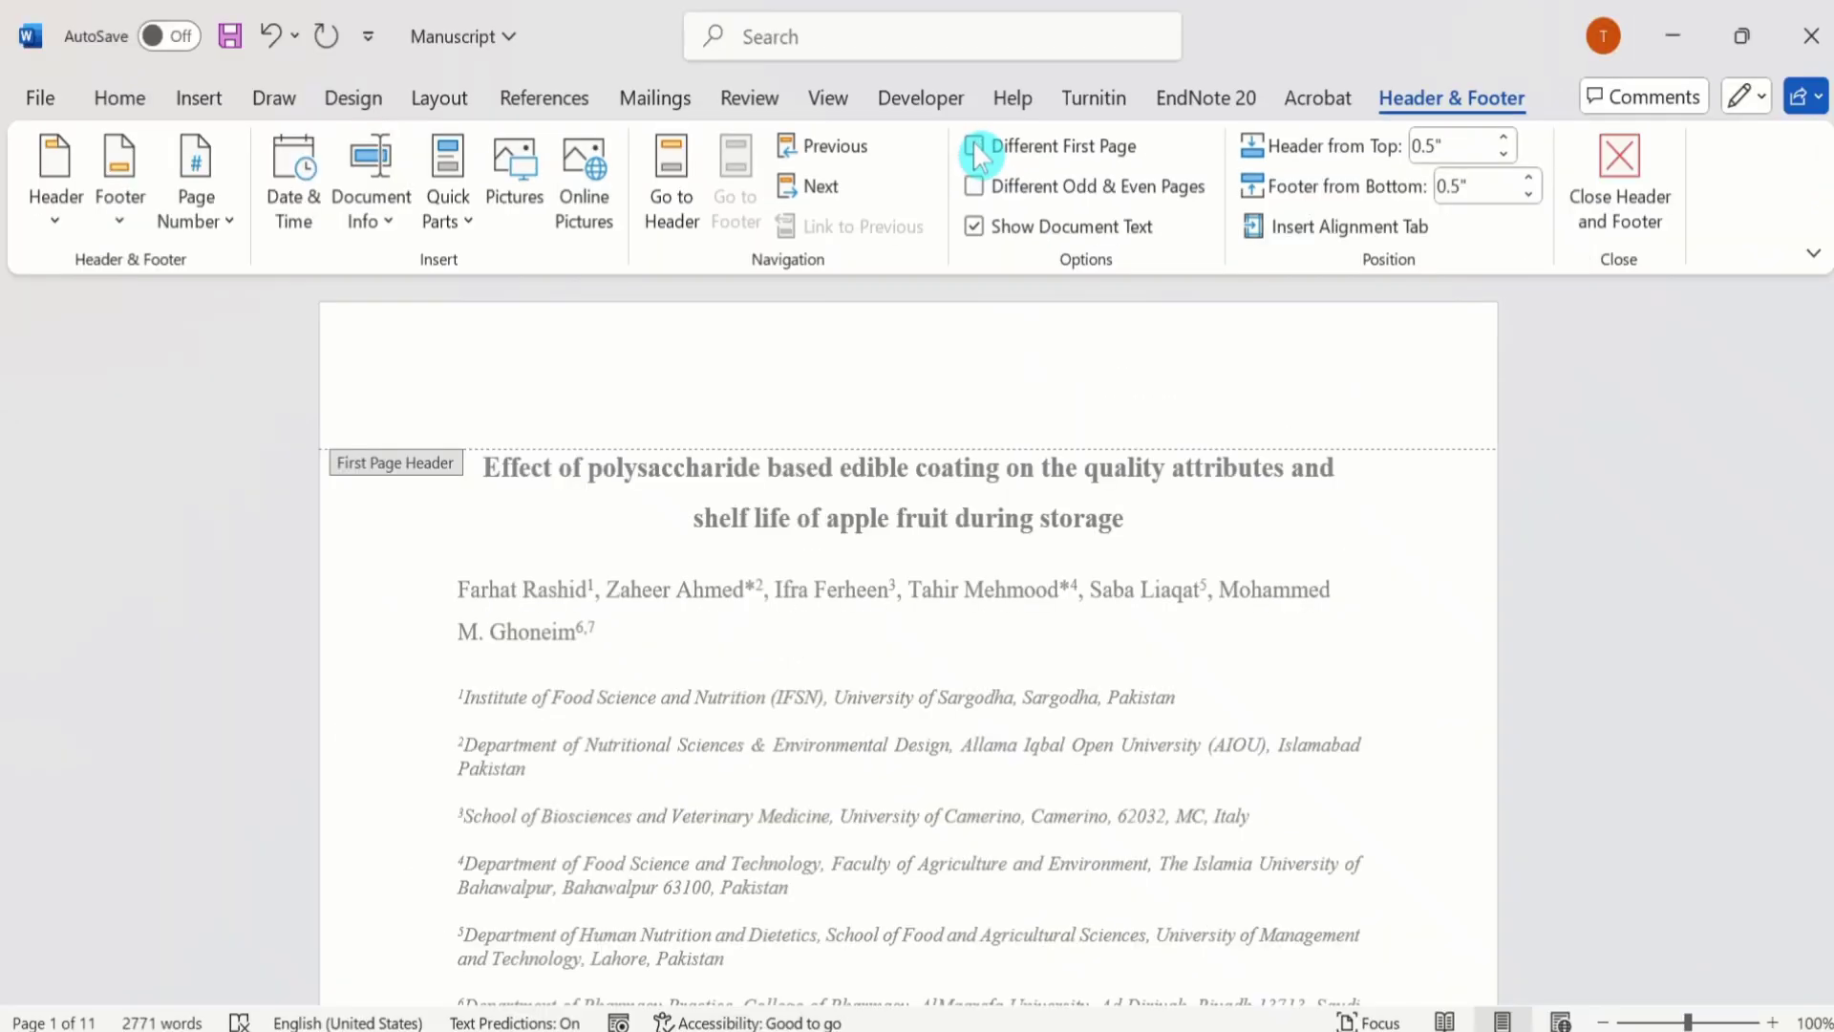
click(974, 148)
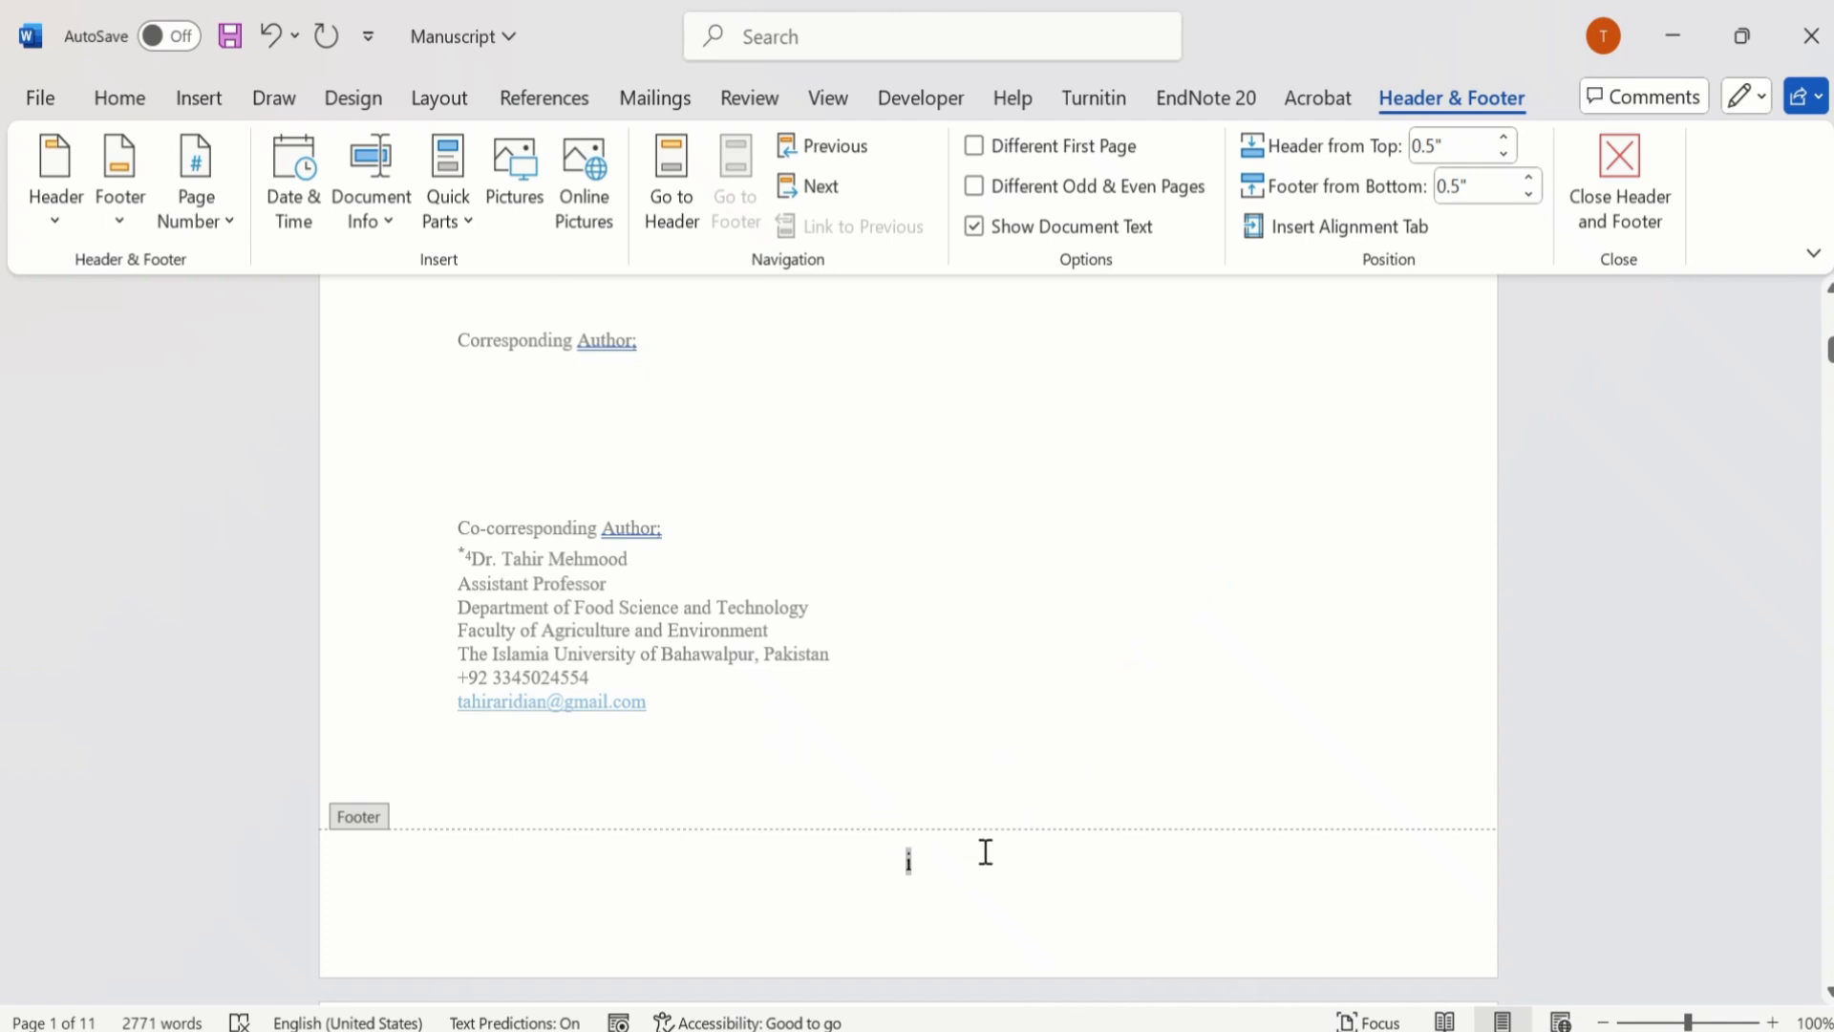
Step: Leave footer editing and insert a Next Page section break at the end of the page before the Abstract and background heading
double_click(745, 628)
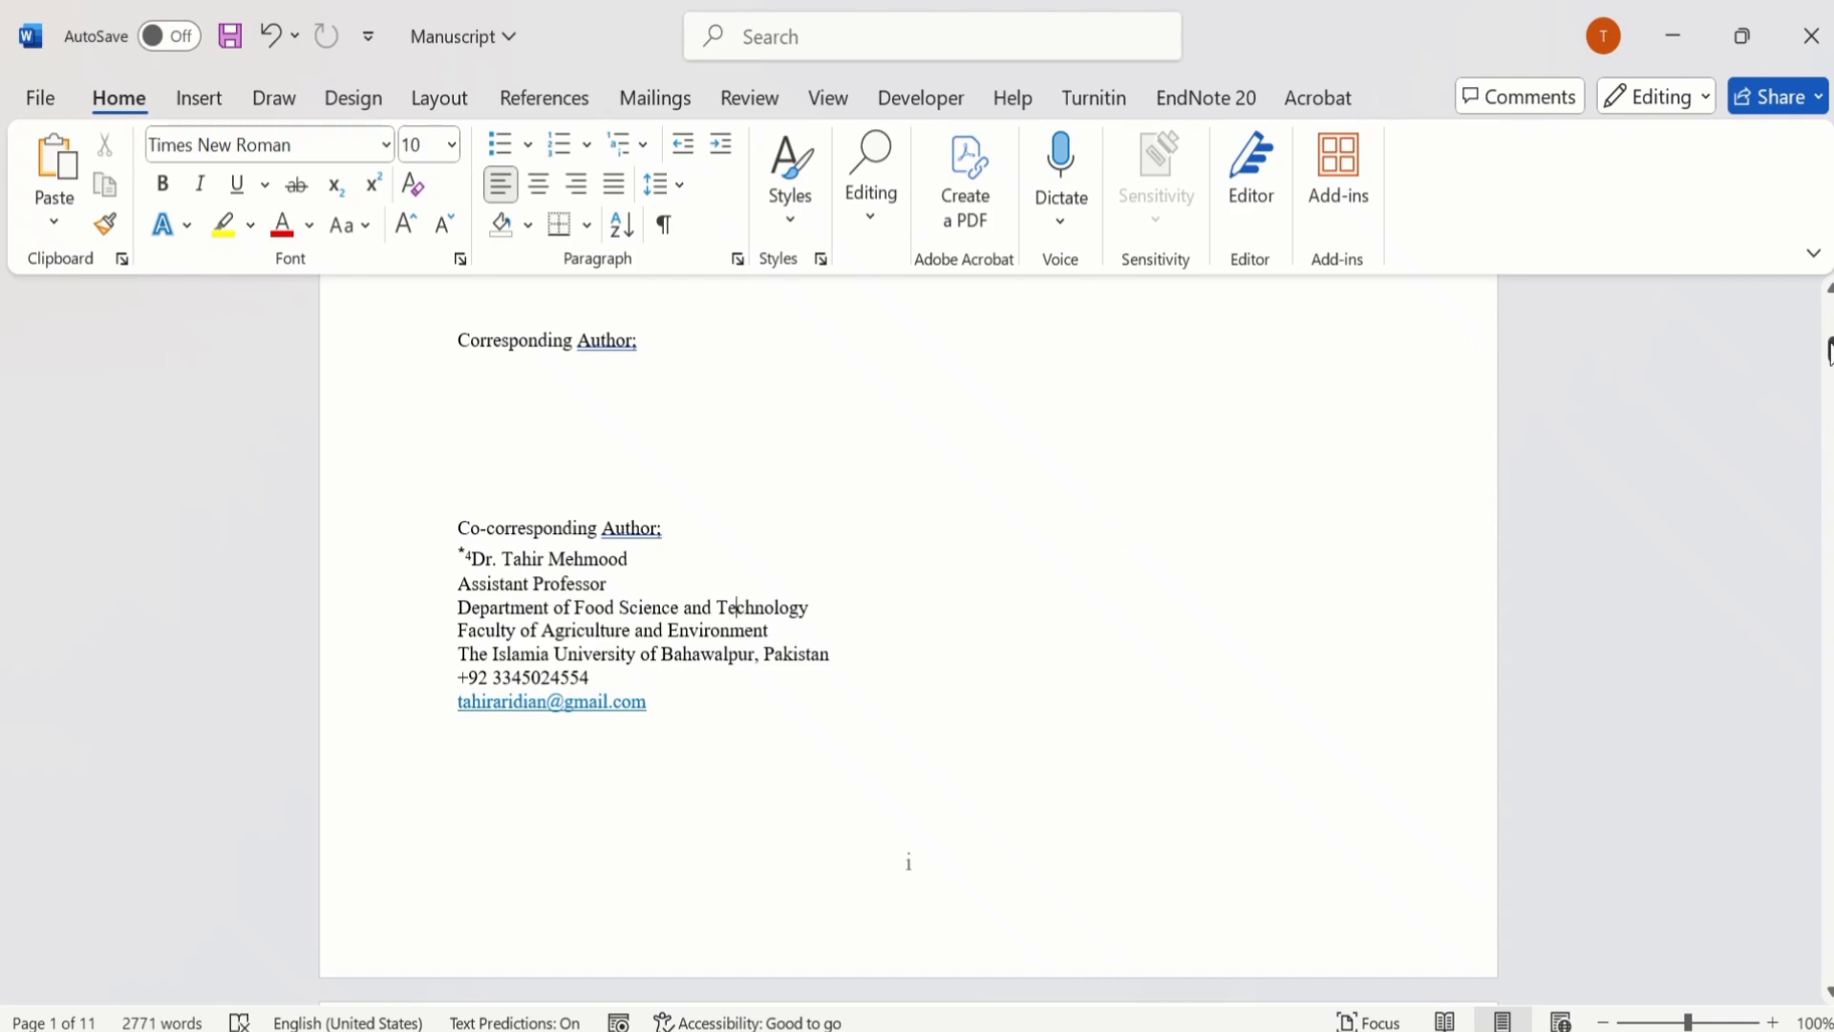
drag(1829, 351, 1828, 431)
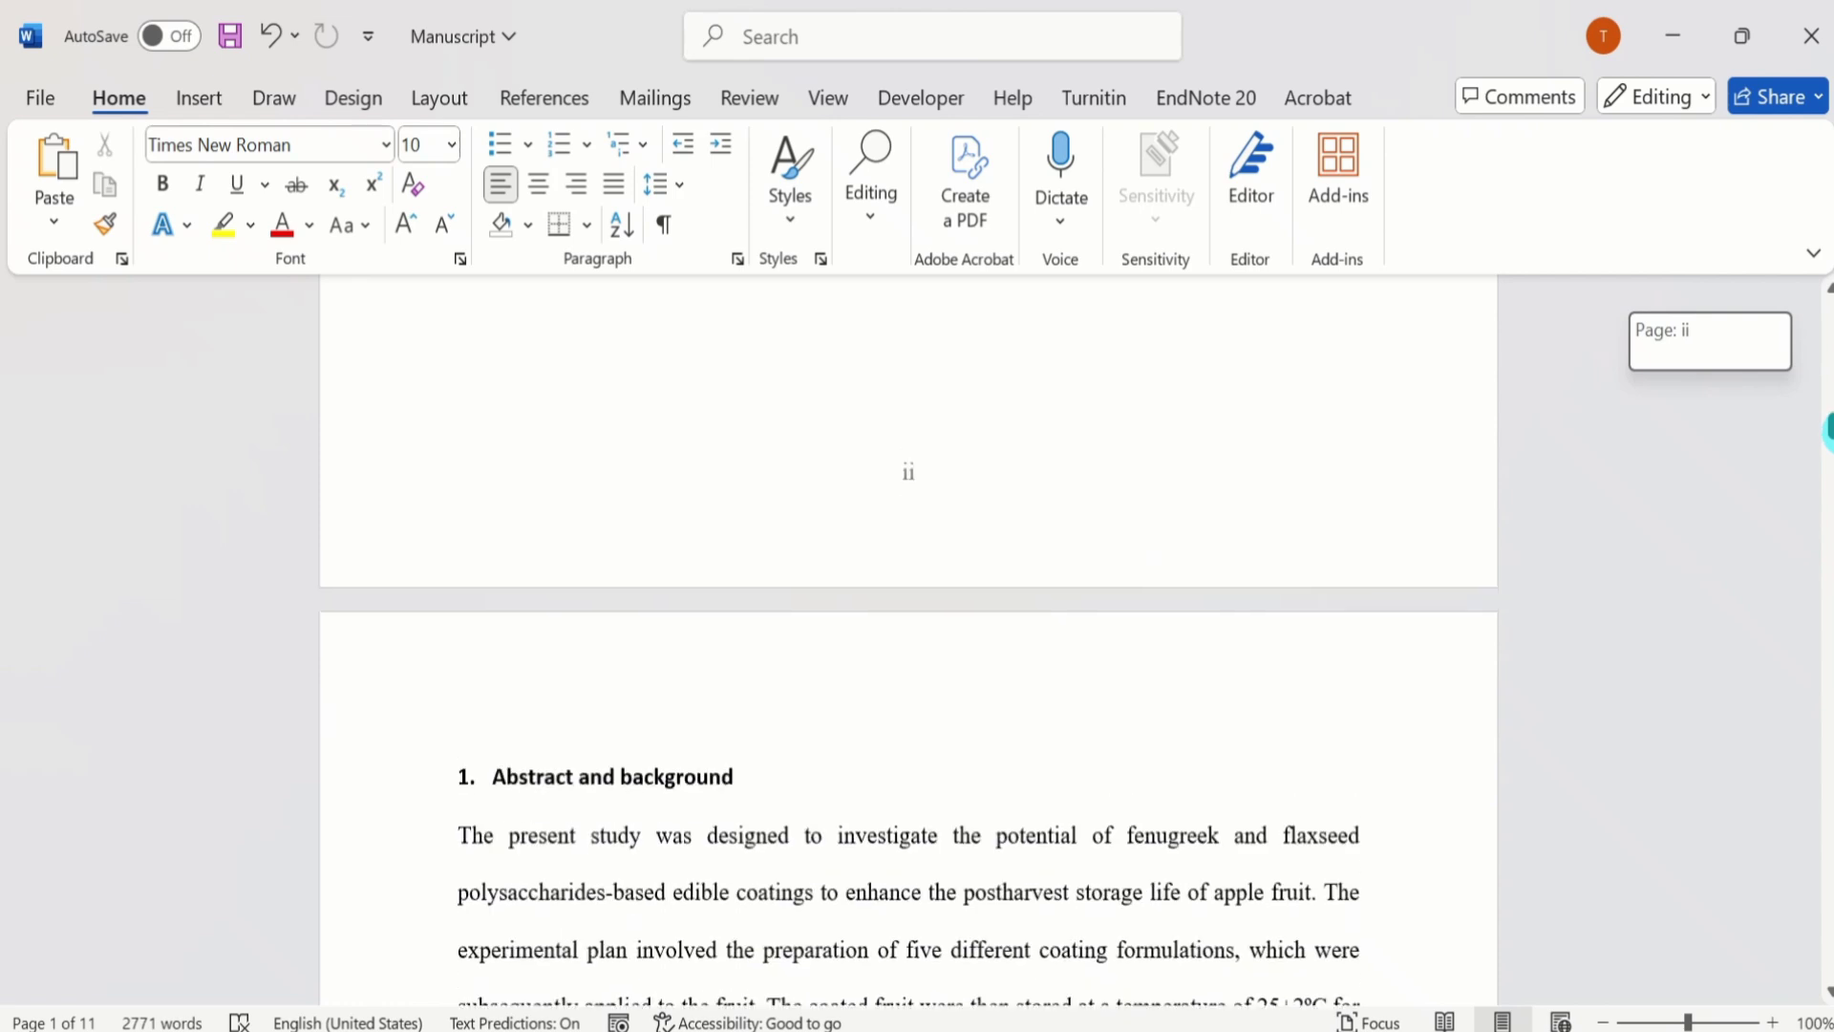
drag(1828, 430, 1827, 430)
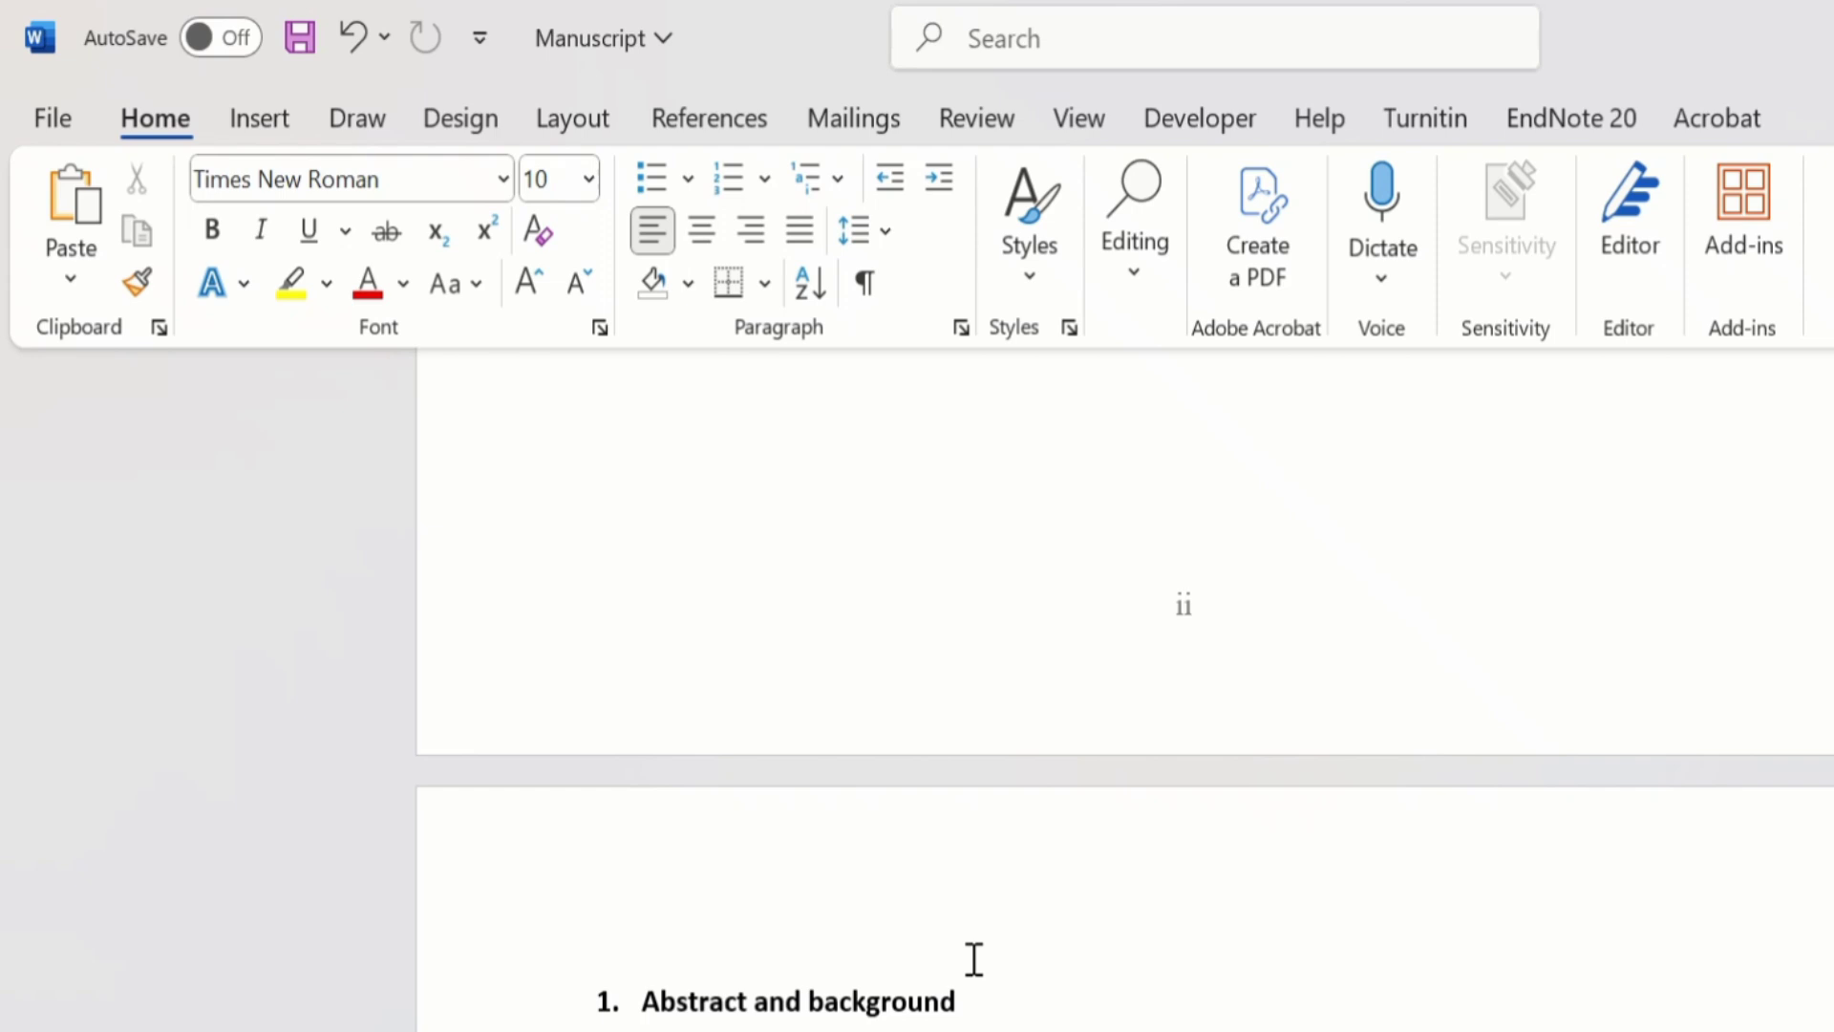
click(989, 853)
double_click(666, 428)
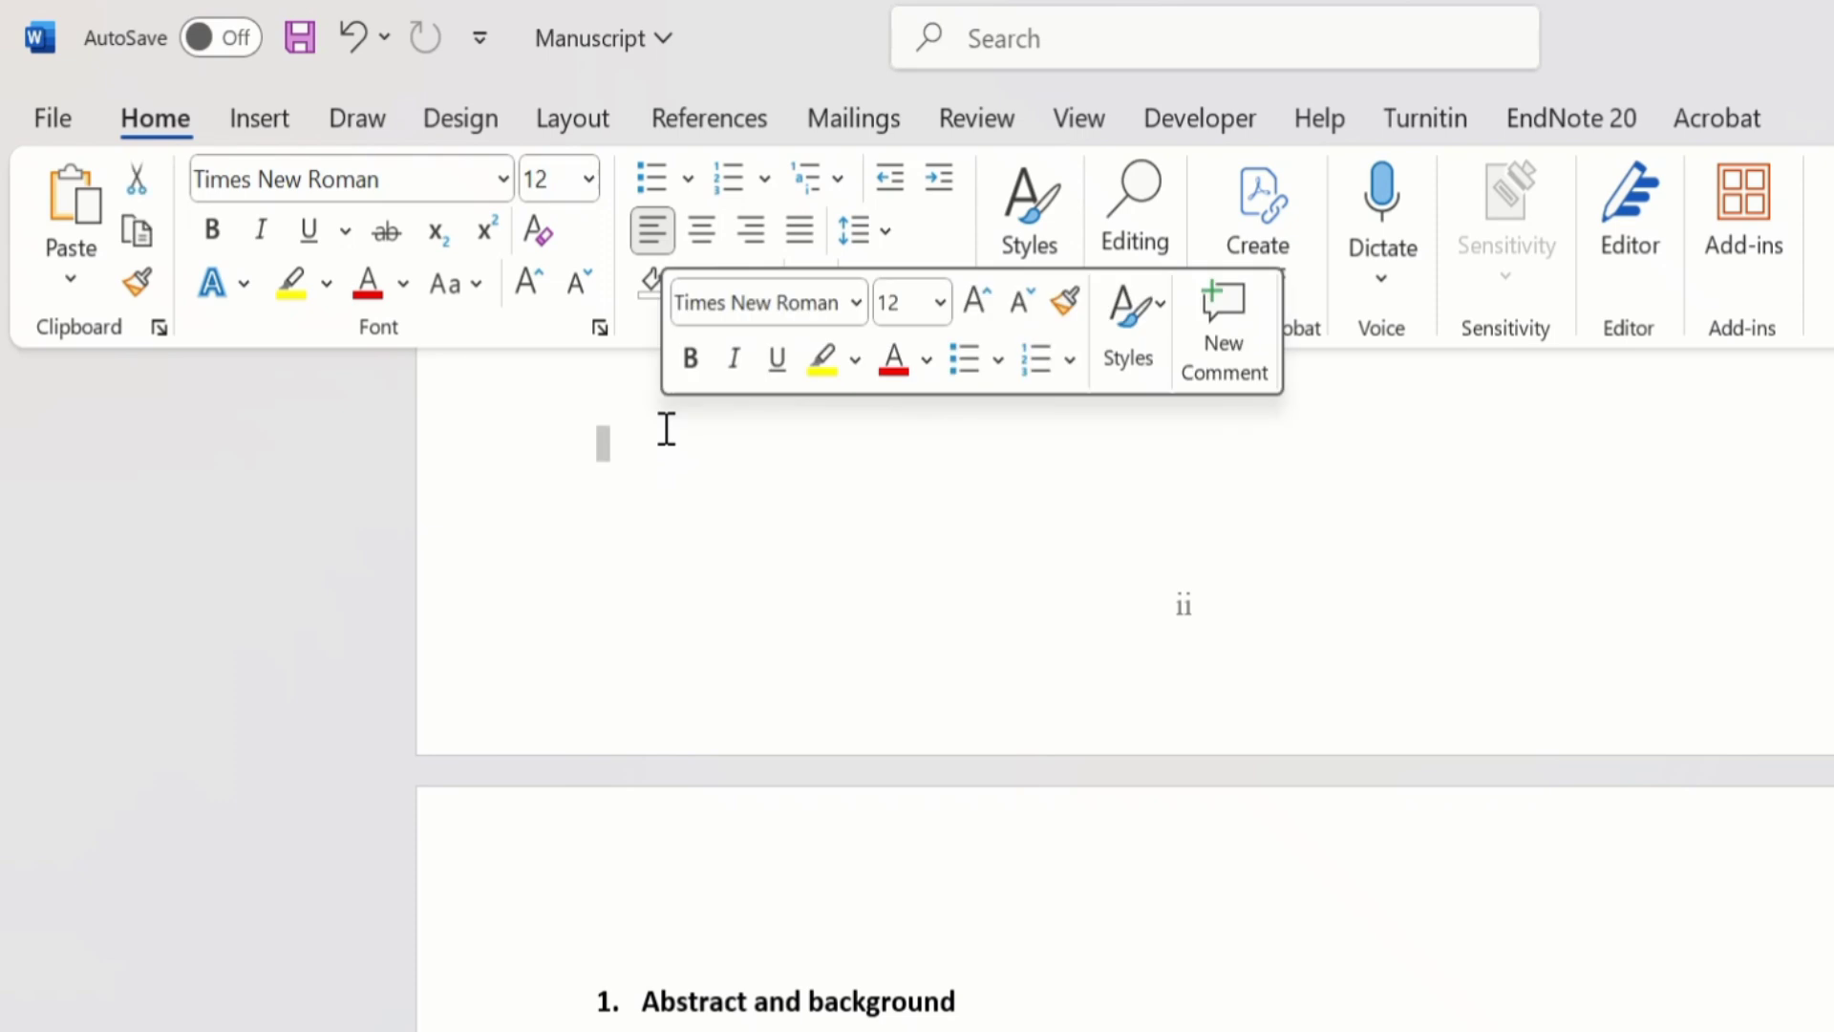
click(666, 429)
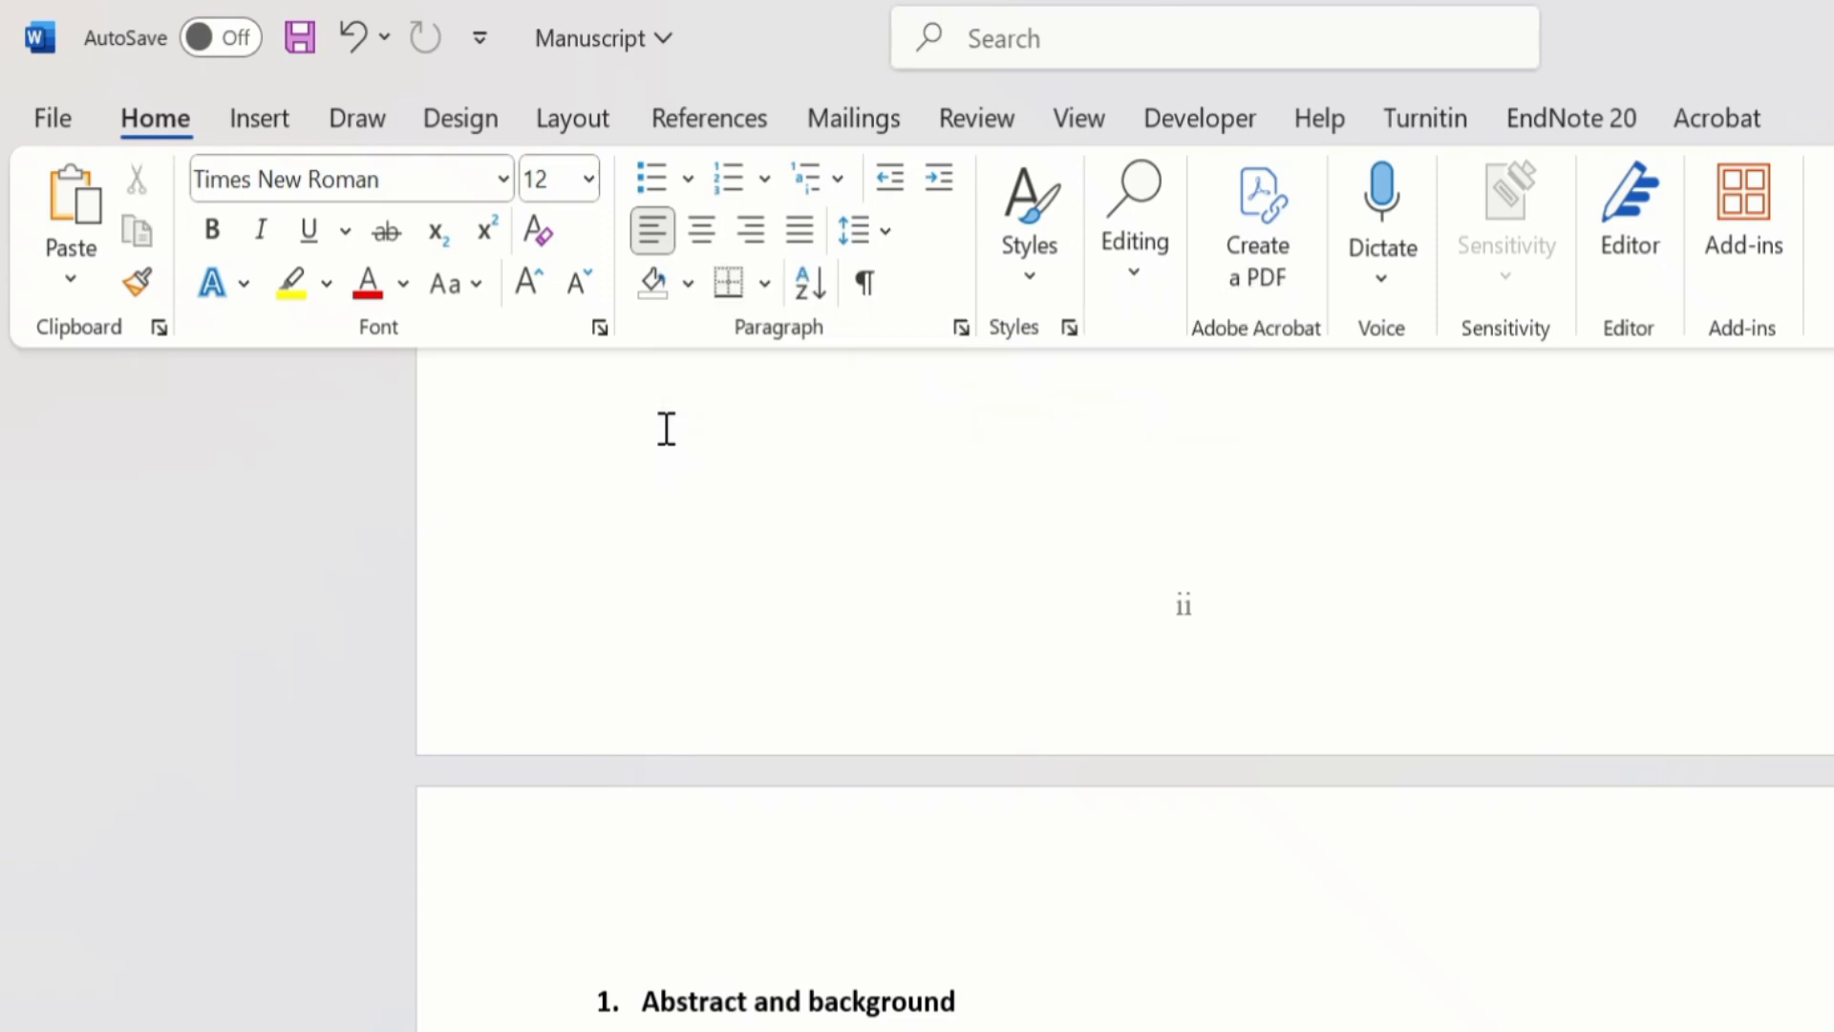
click(577, 124)
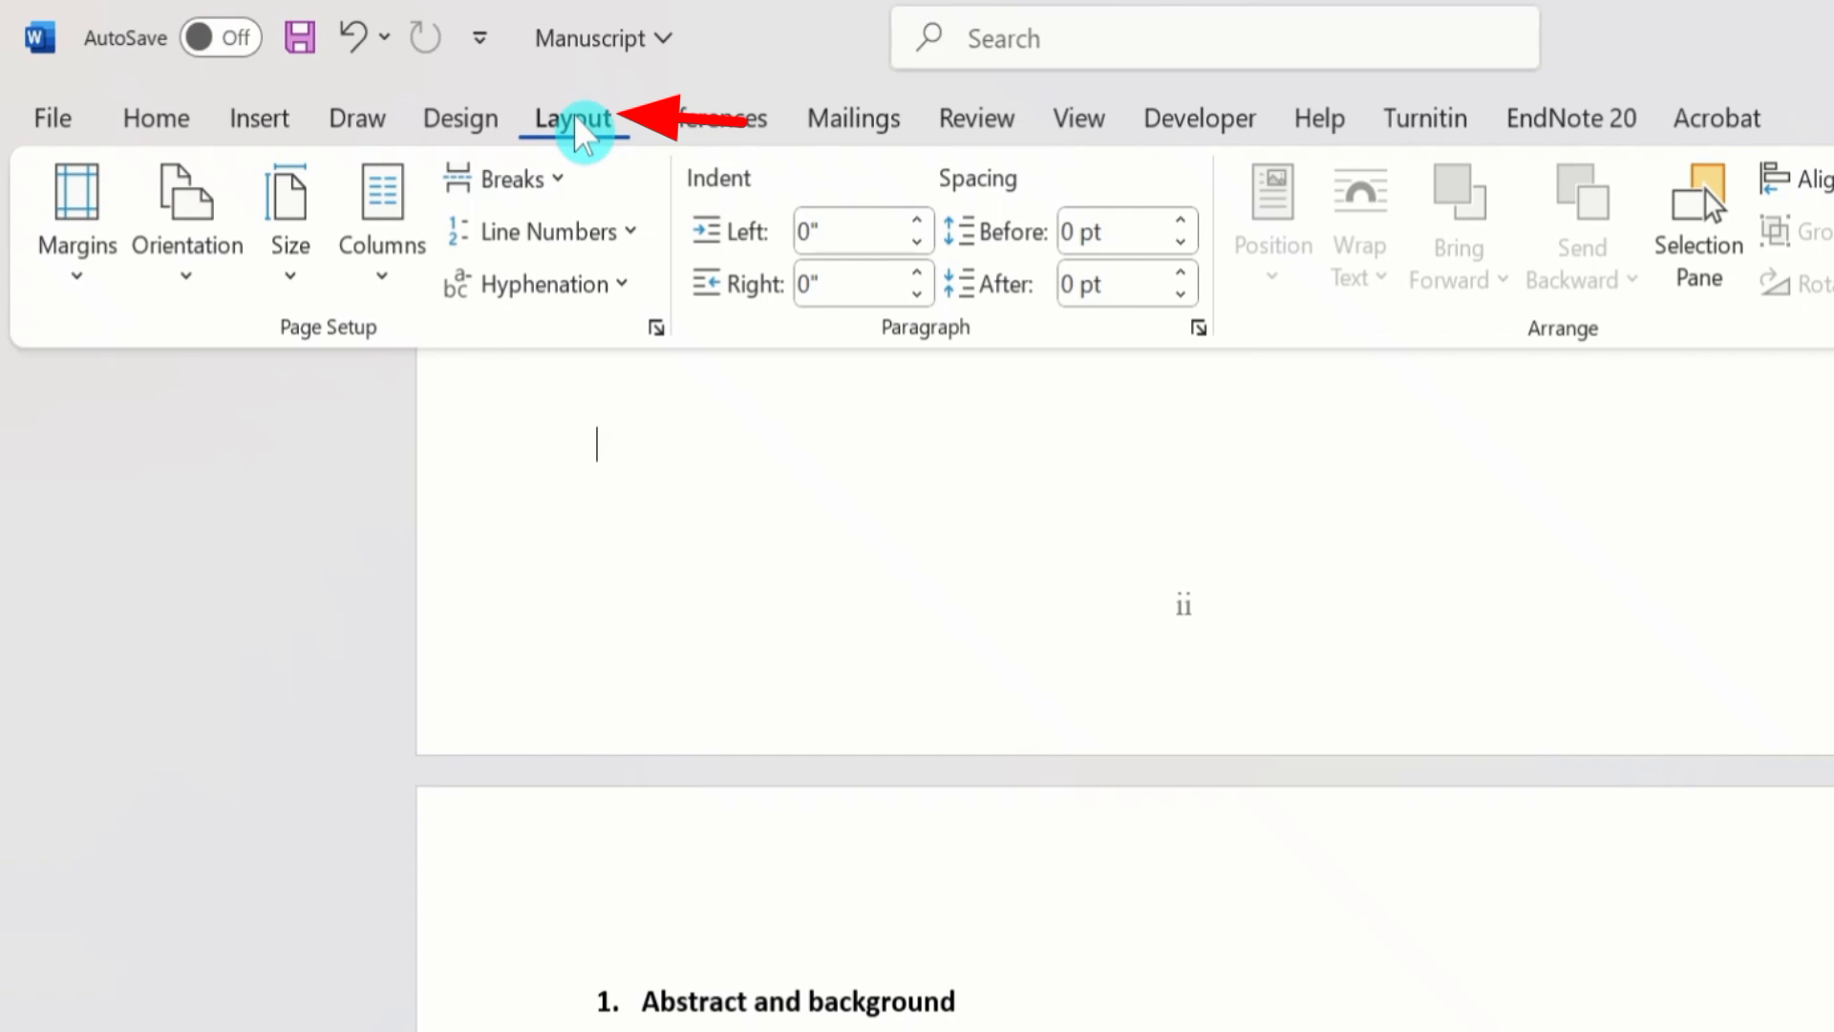
click(559, 182)
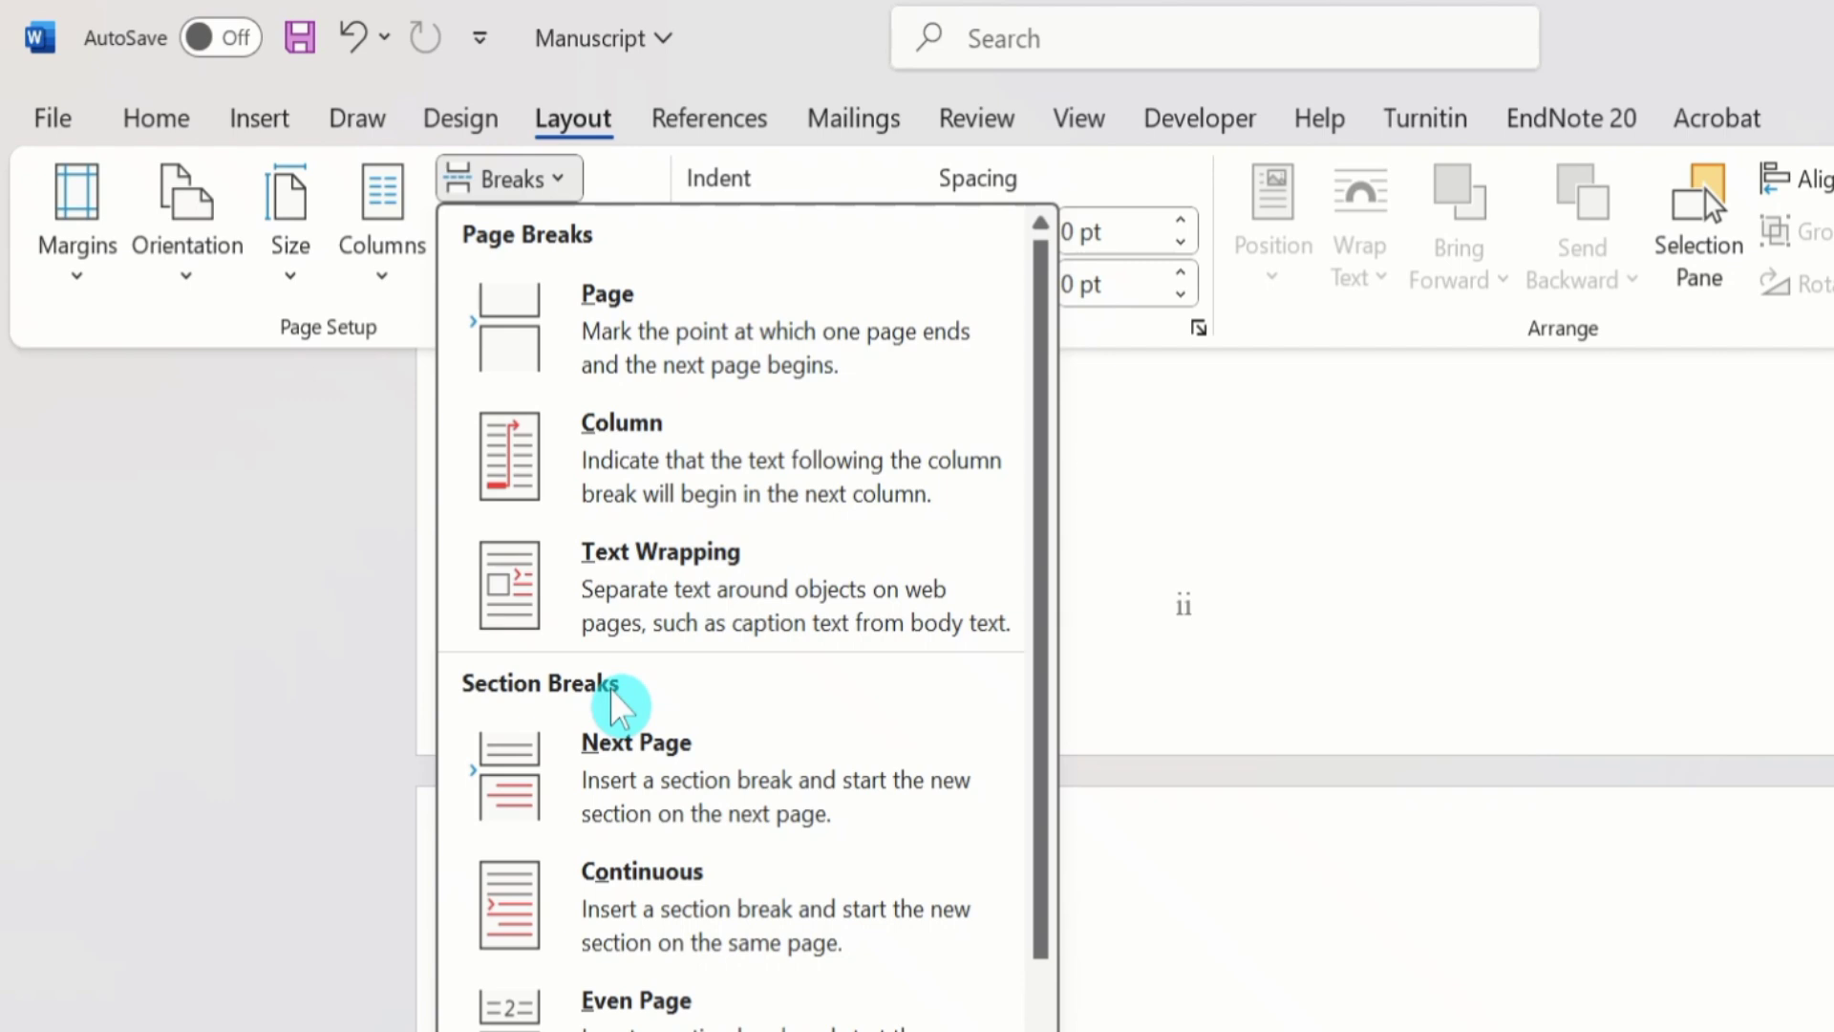
click(659, 782)
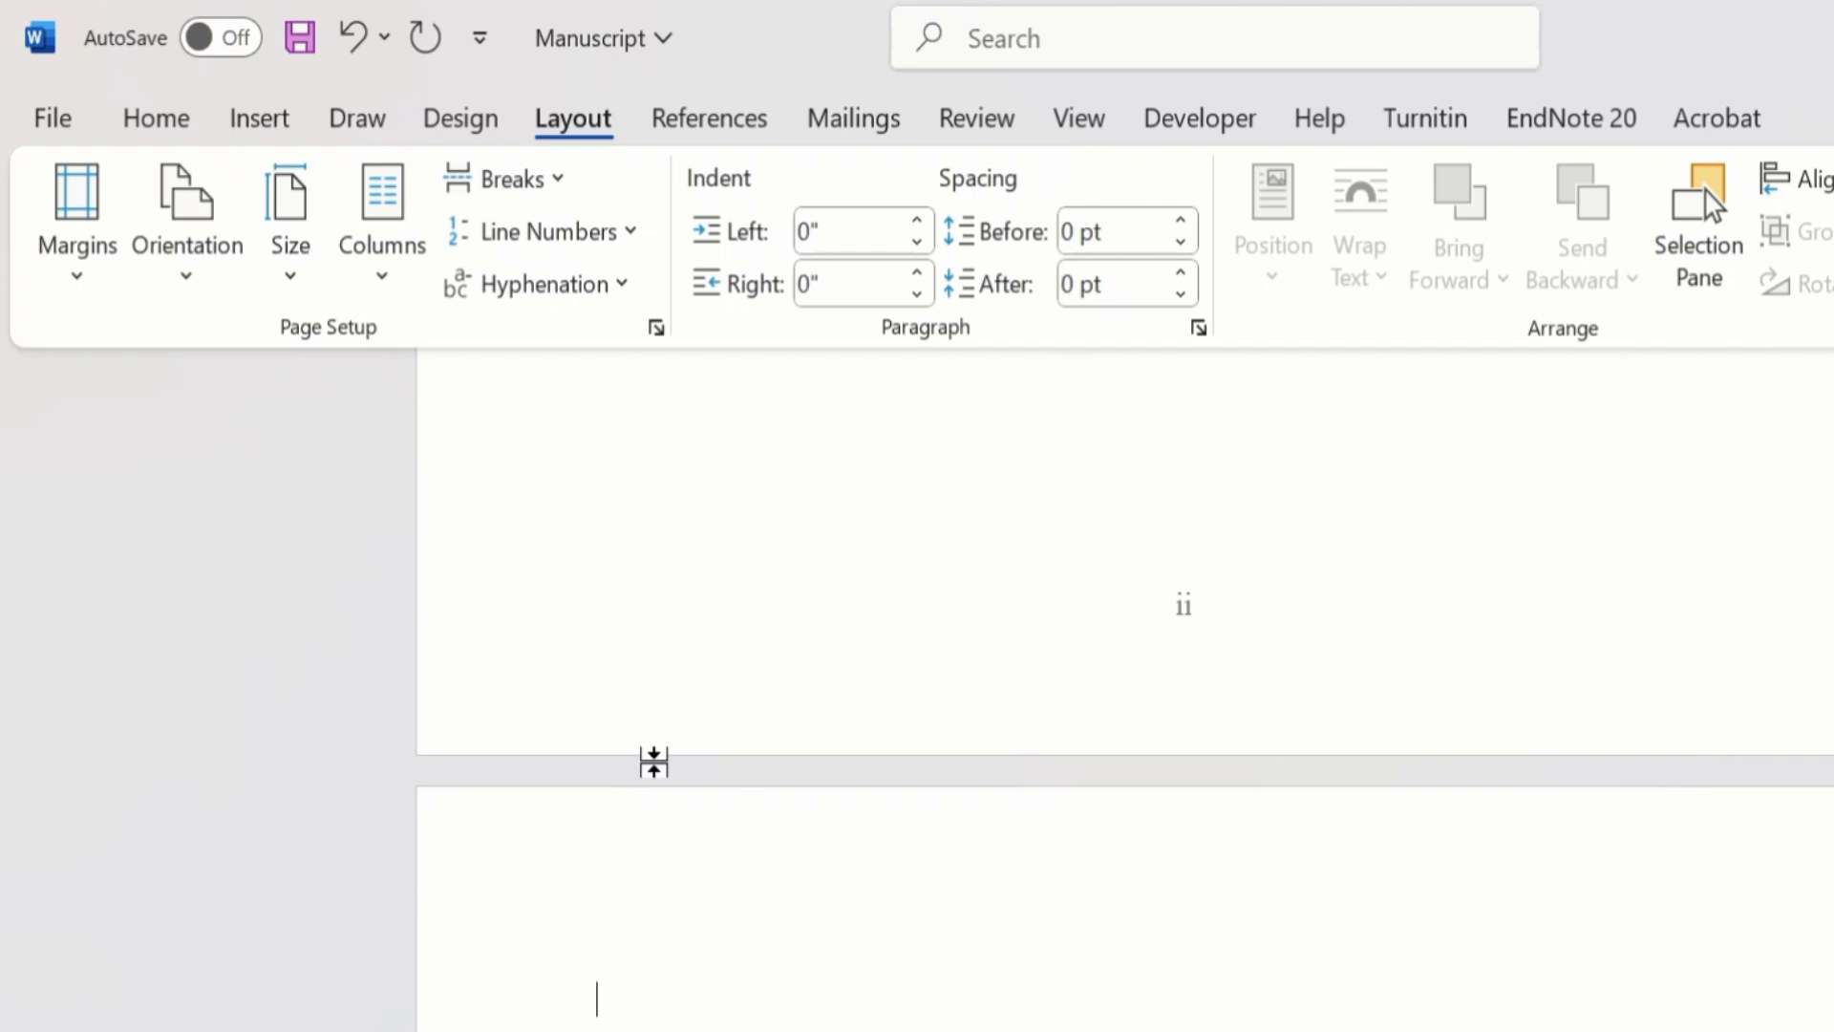
Step: Show the formatting marks and delete two of the blank paragraphs above the Abstract and background heading
click(170, 132)
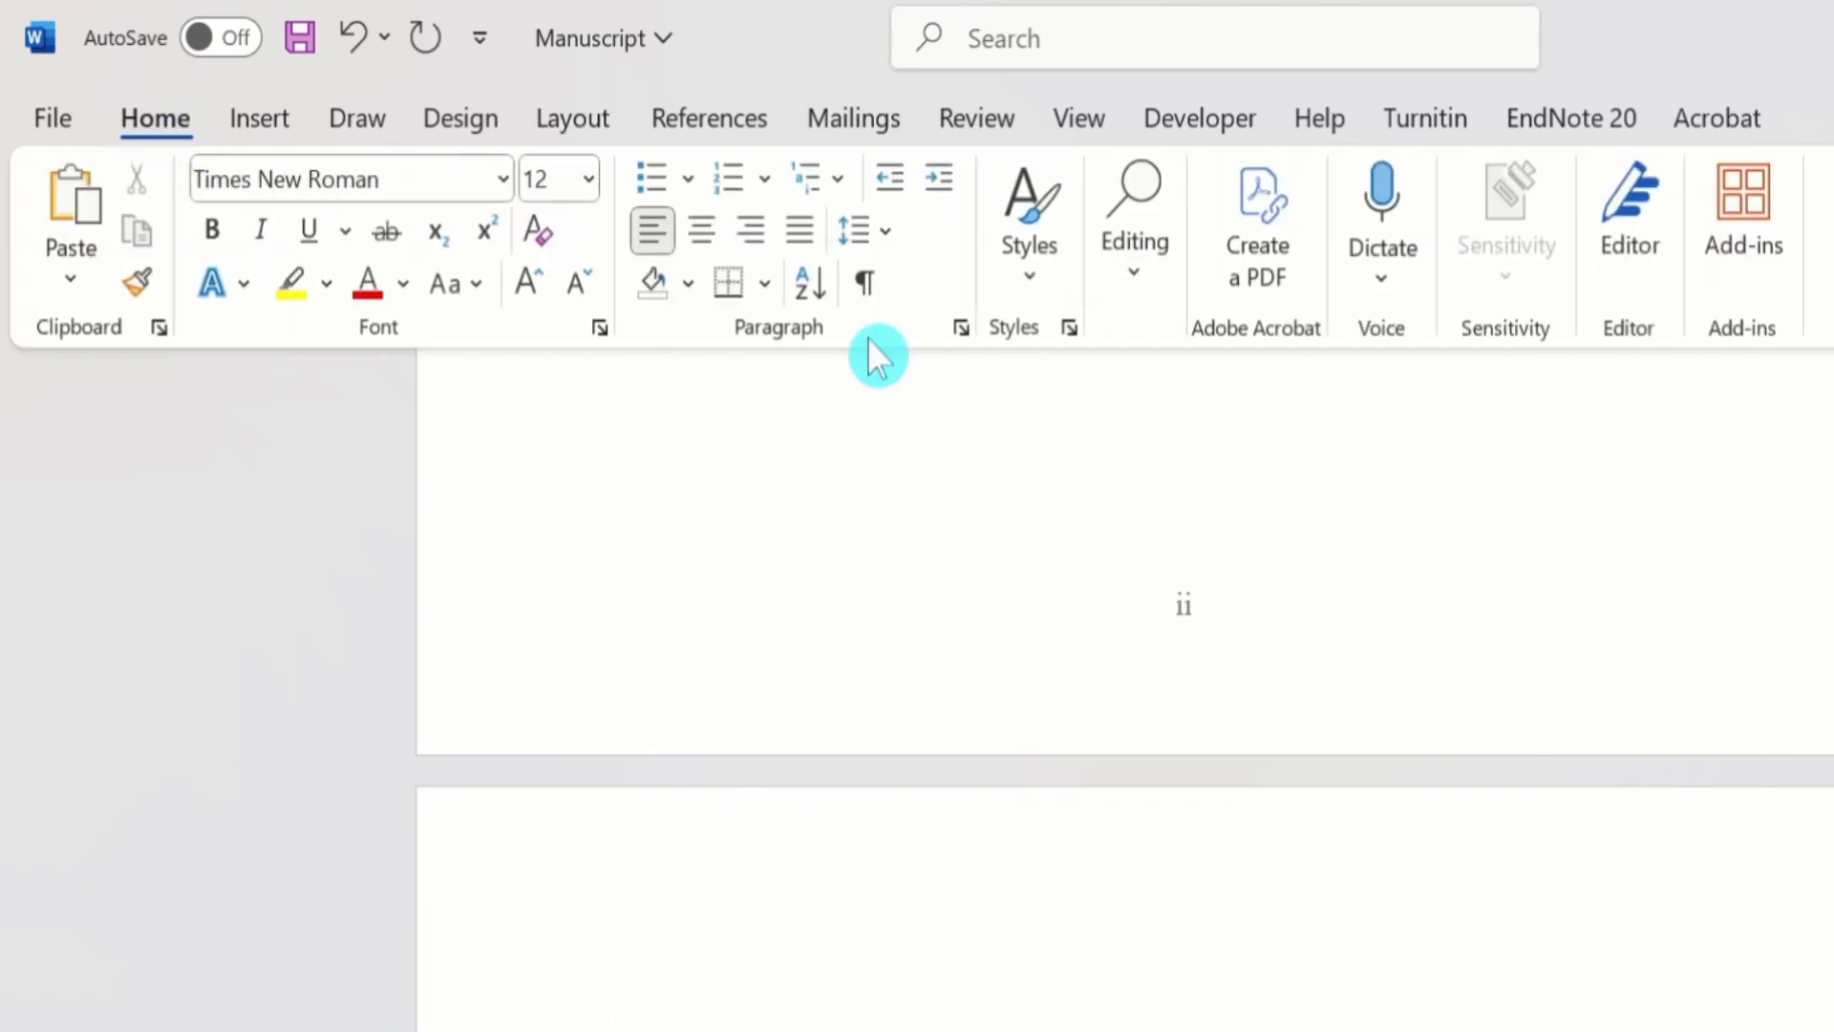
click(865, 283)
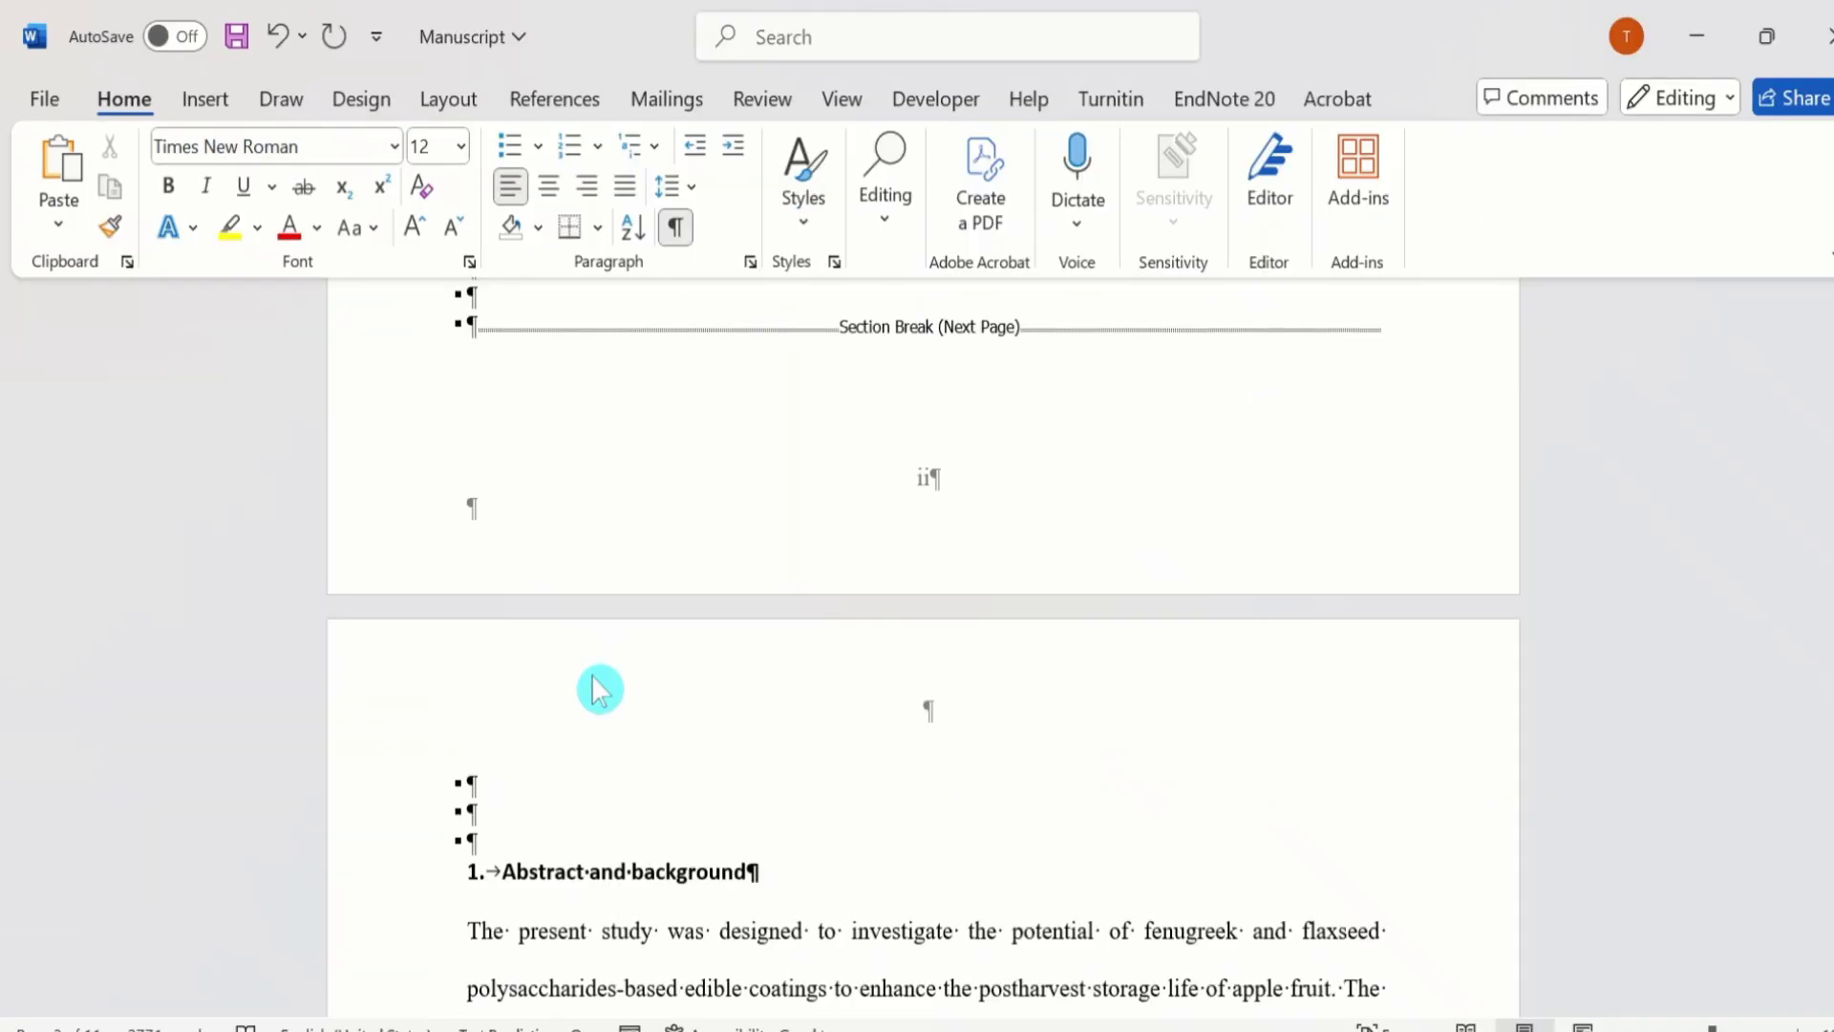
click(492, 836)
click(465, 772)
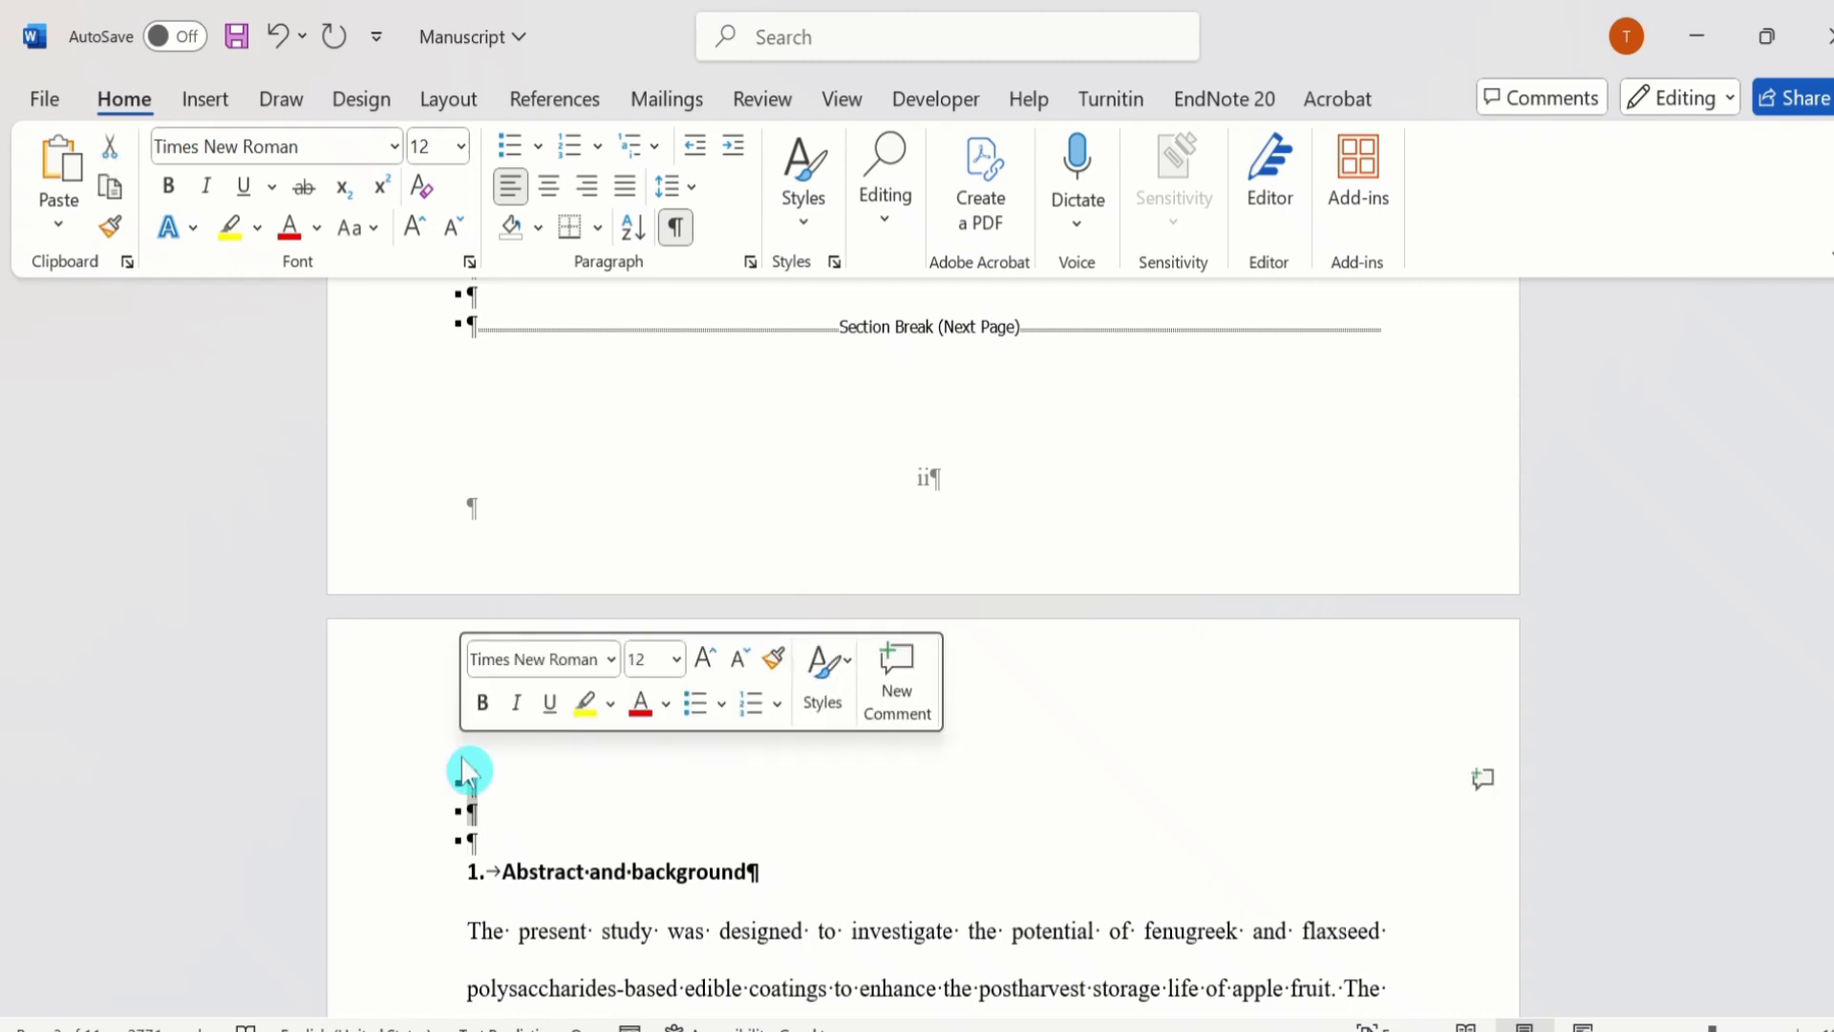
key(Delete)
key(Delete)
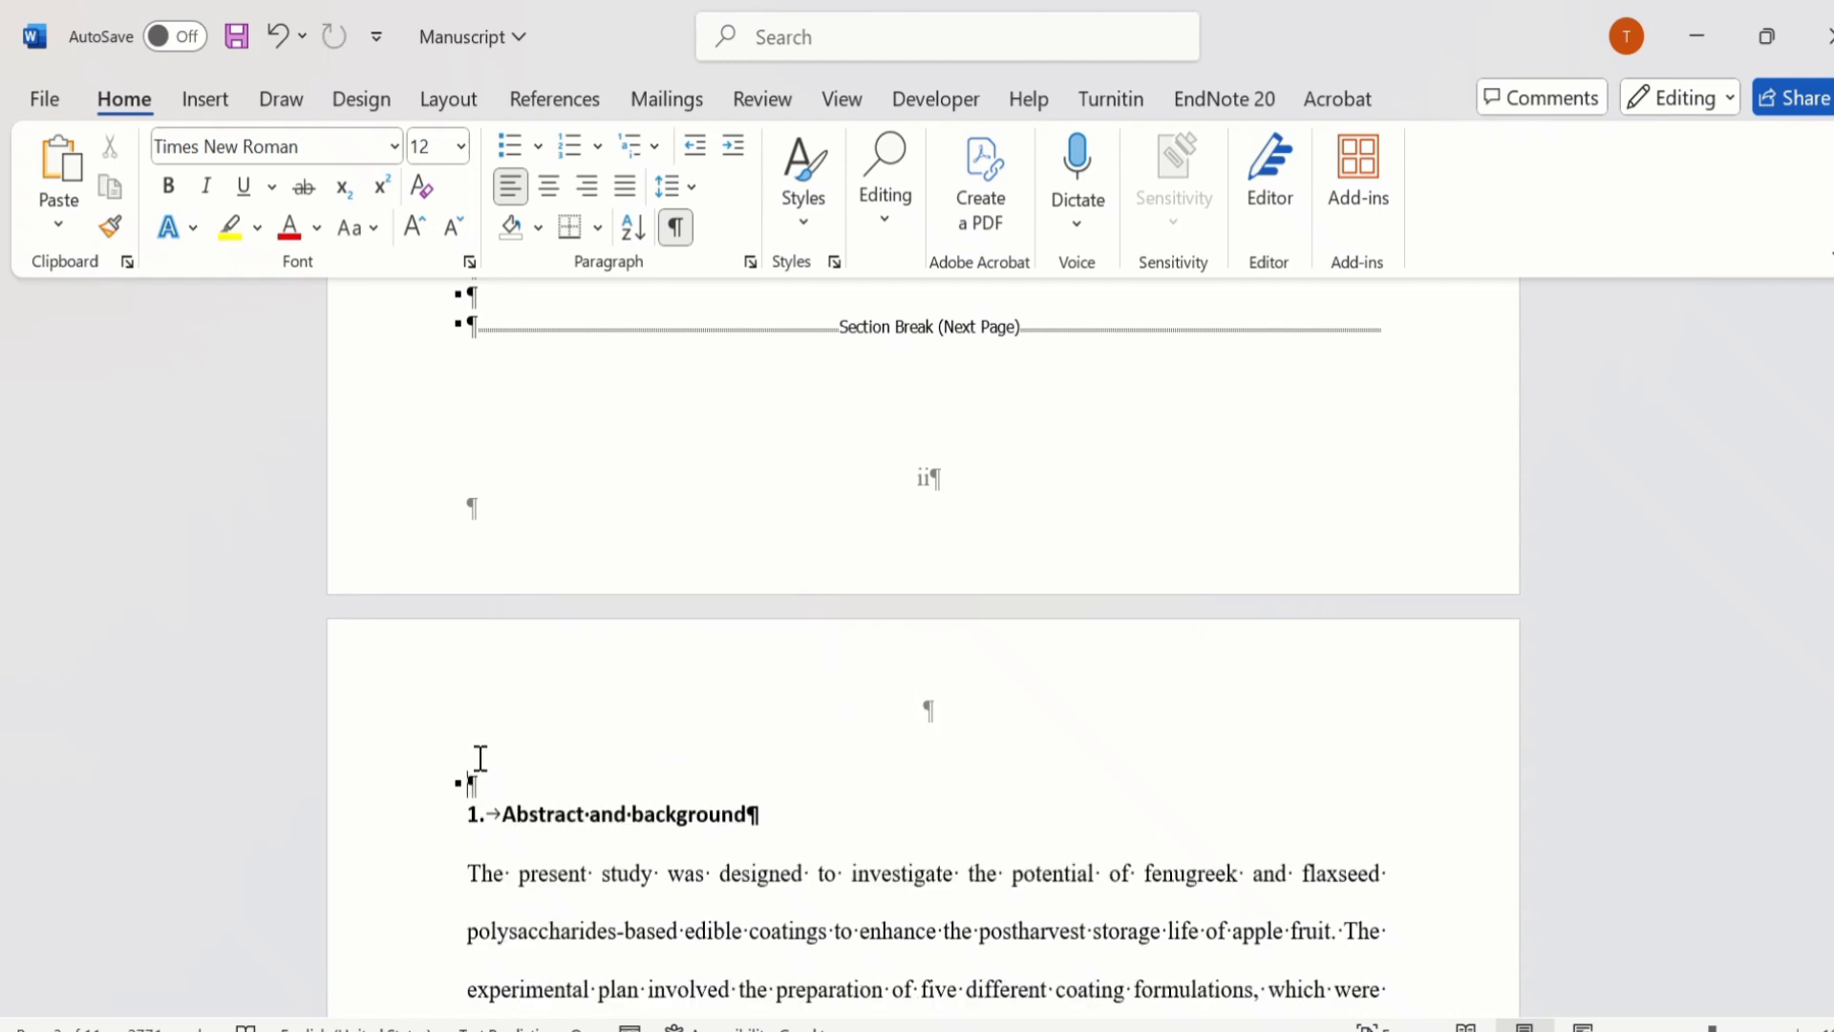
Step: Remove two blank paragraphs before the Next Page section break and hide the formatting marks
key(BackSpace)
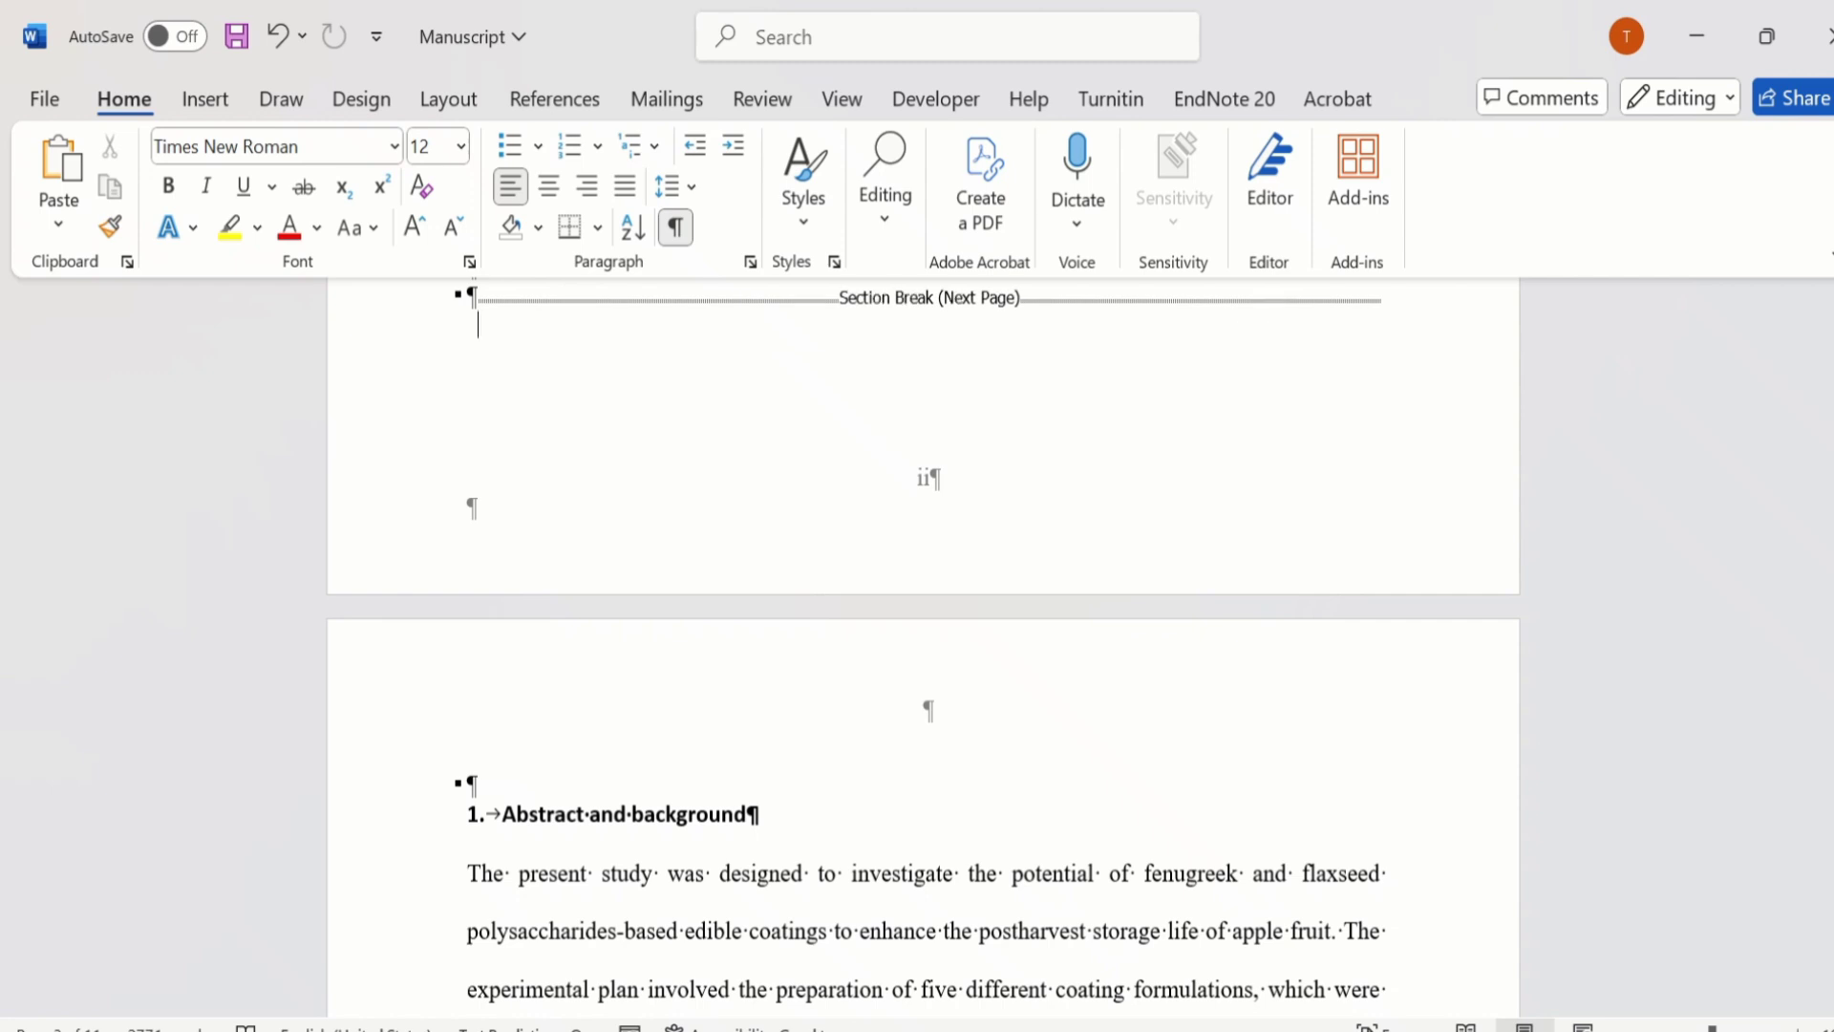
key(BackSpace)
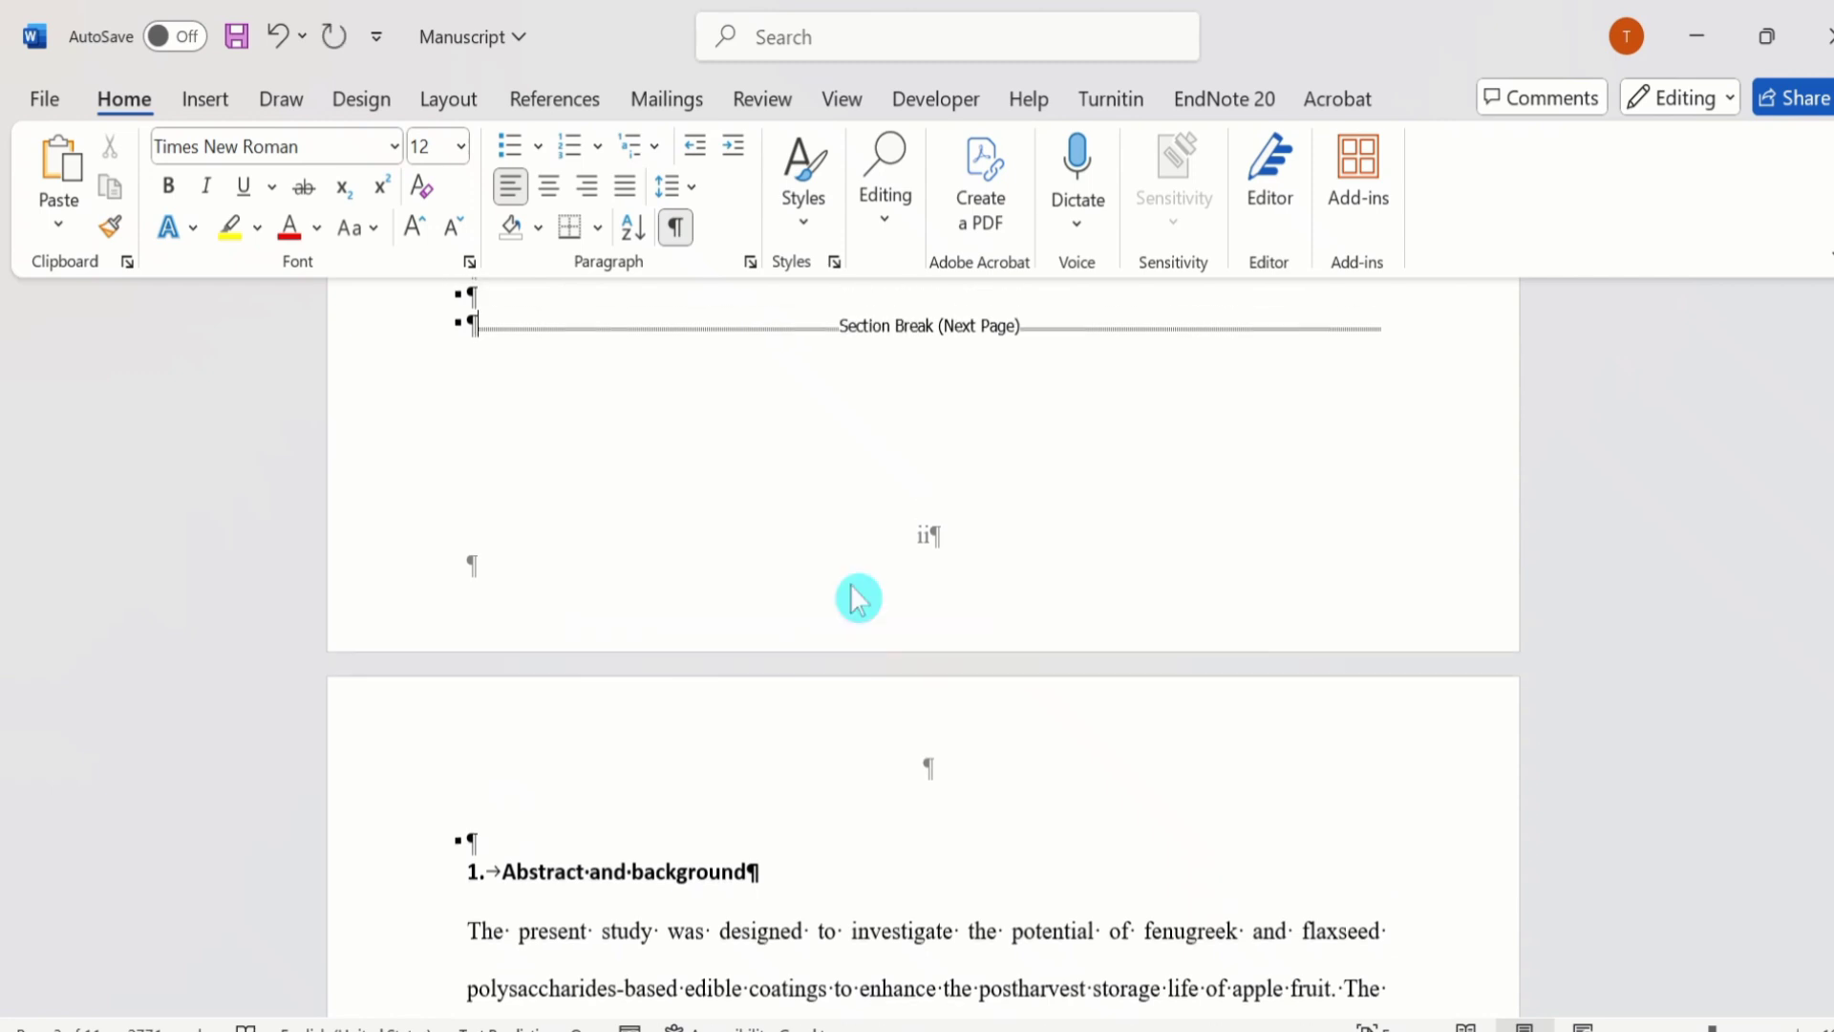
click(674, 222)
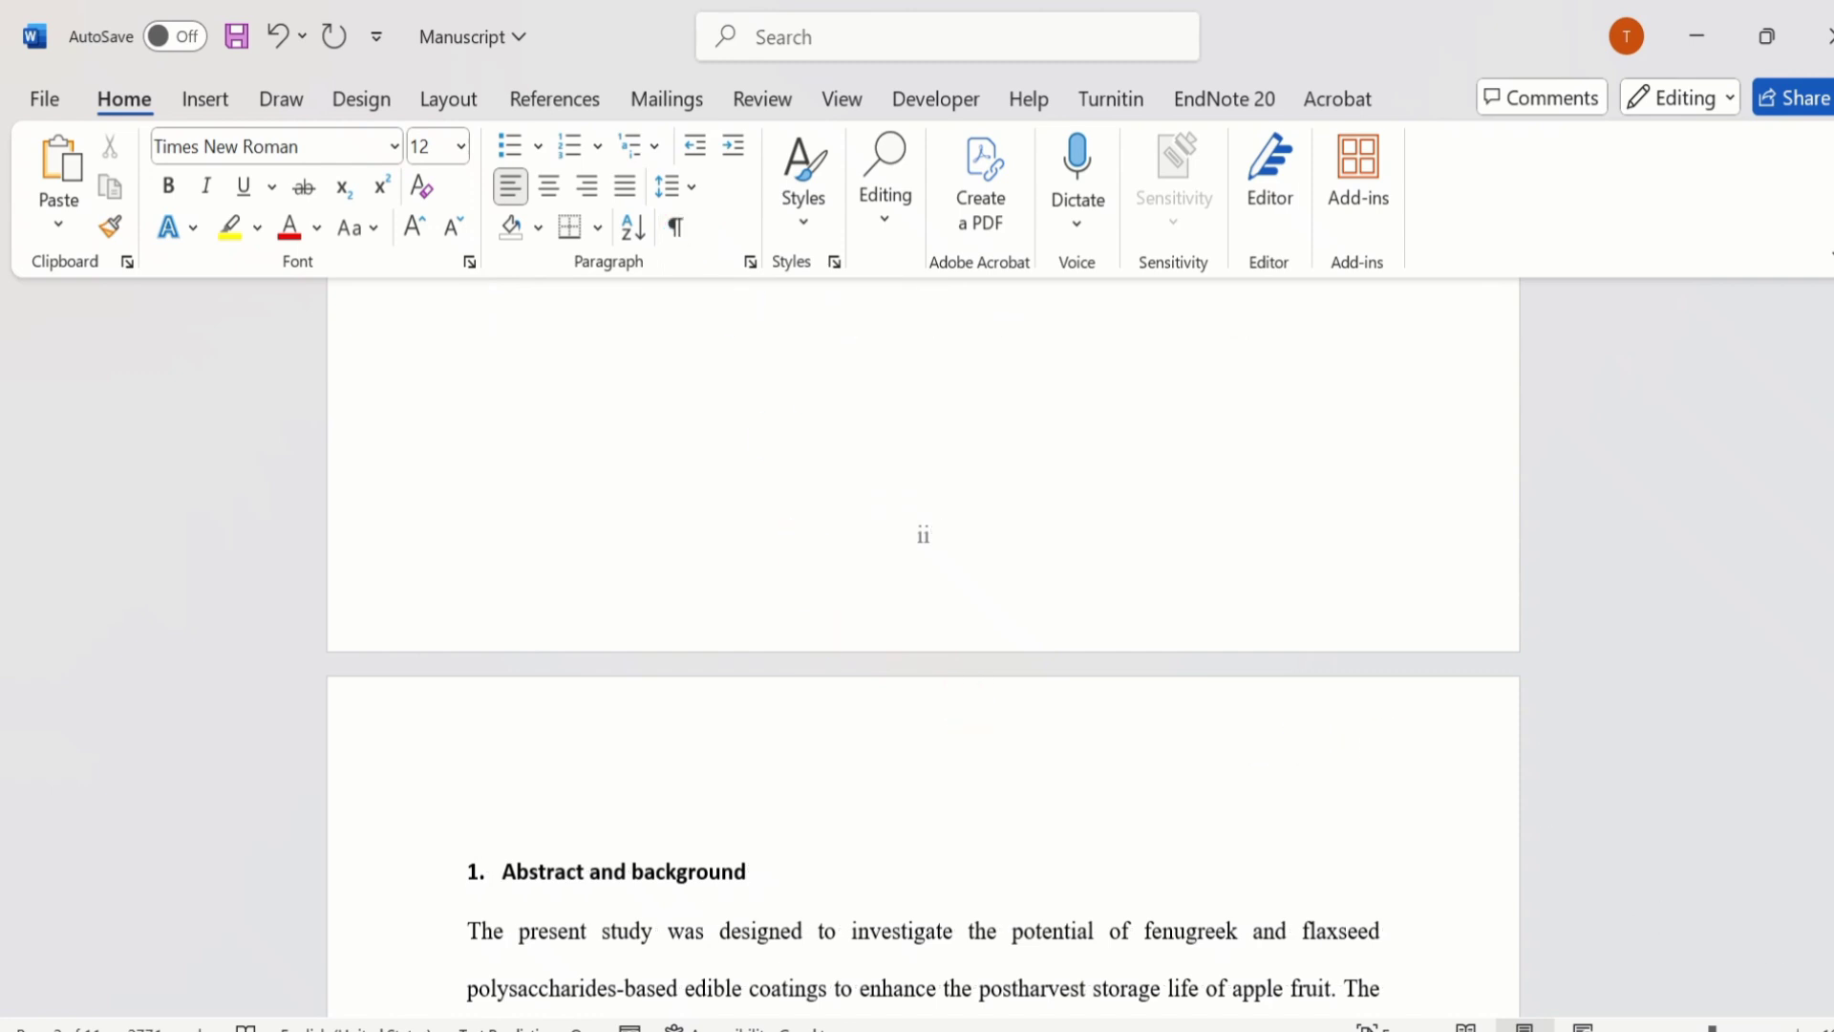
Step: Open the footers for editing and turn off Link to Previous for the Section 2 footer
scroll(923, 649, down, 1)
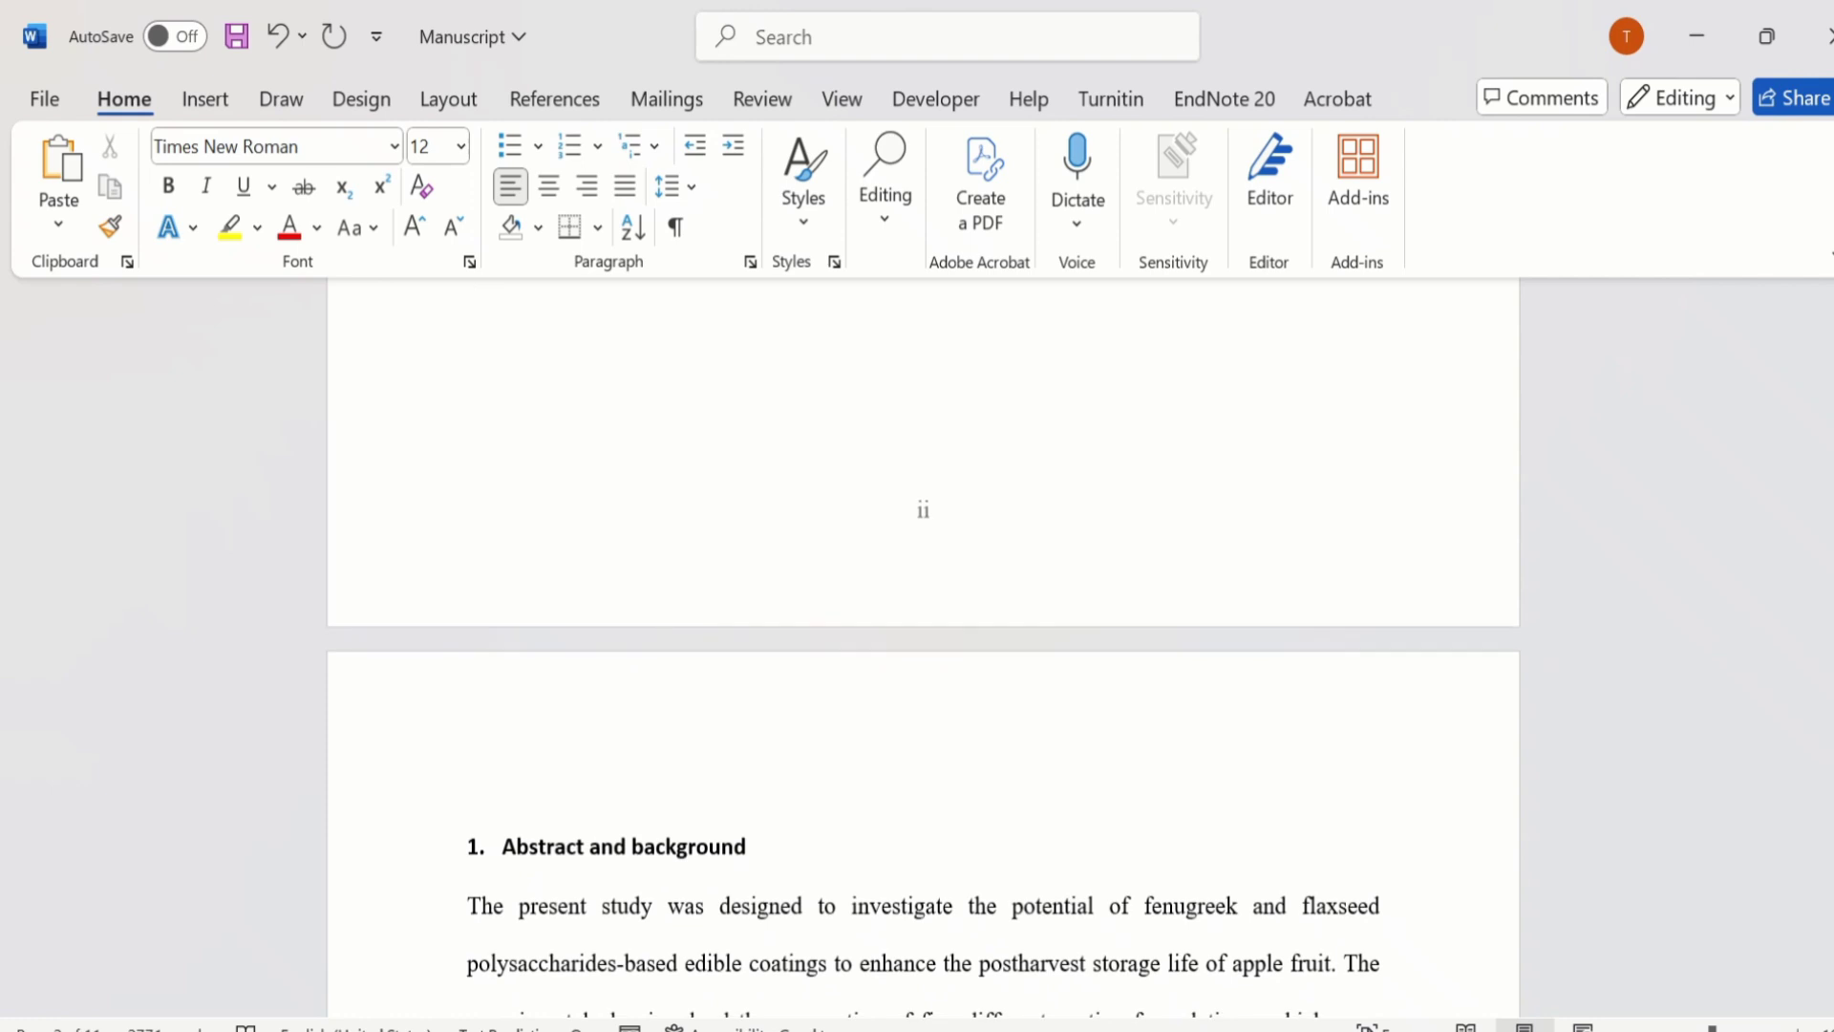
scroll(923, 649, down, 2)
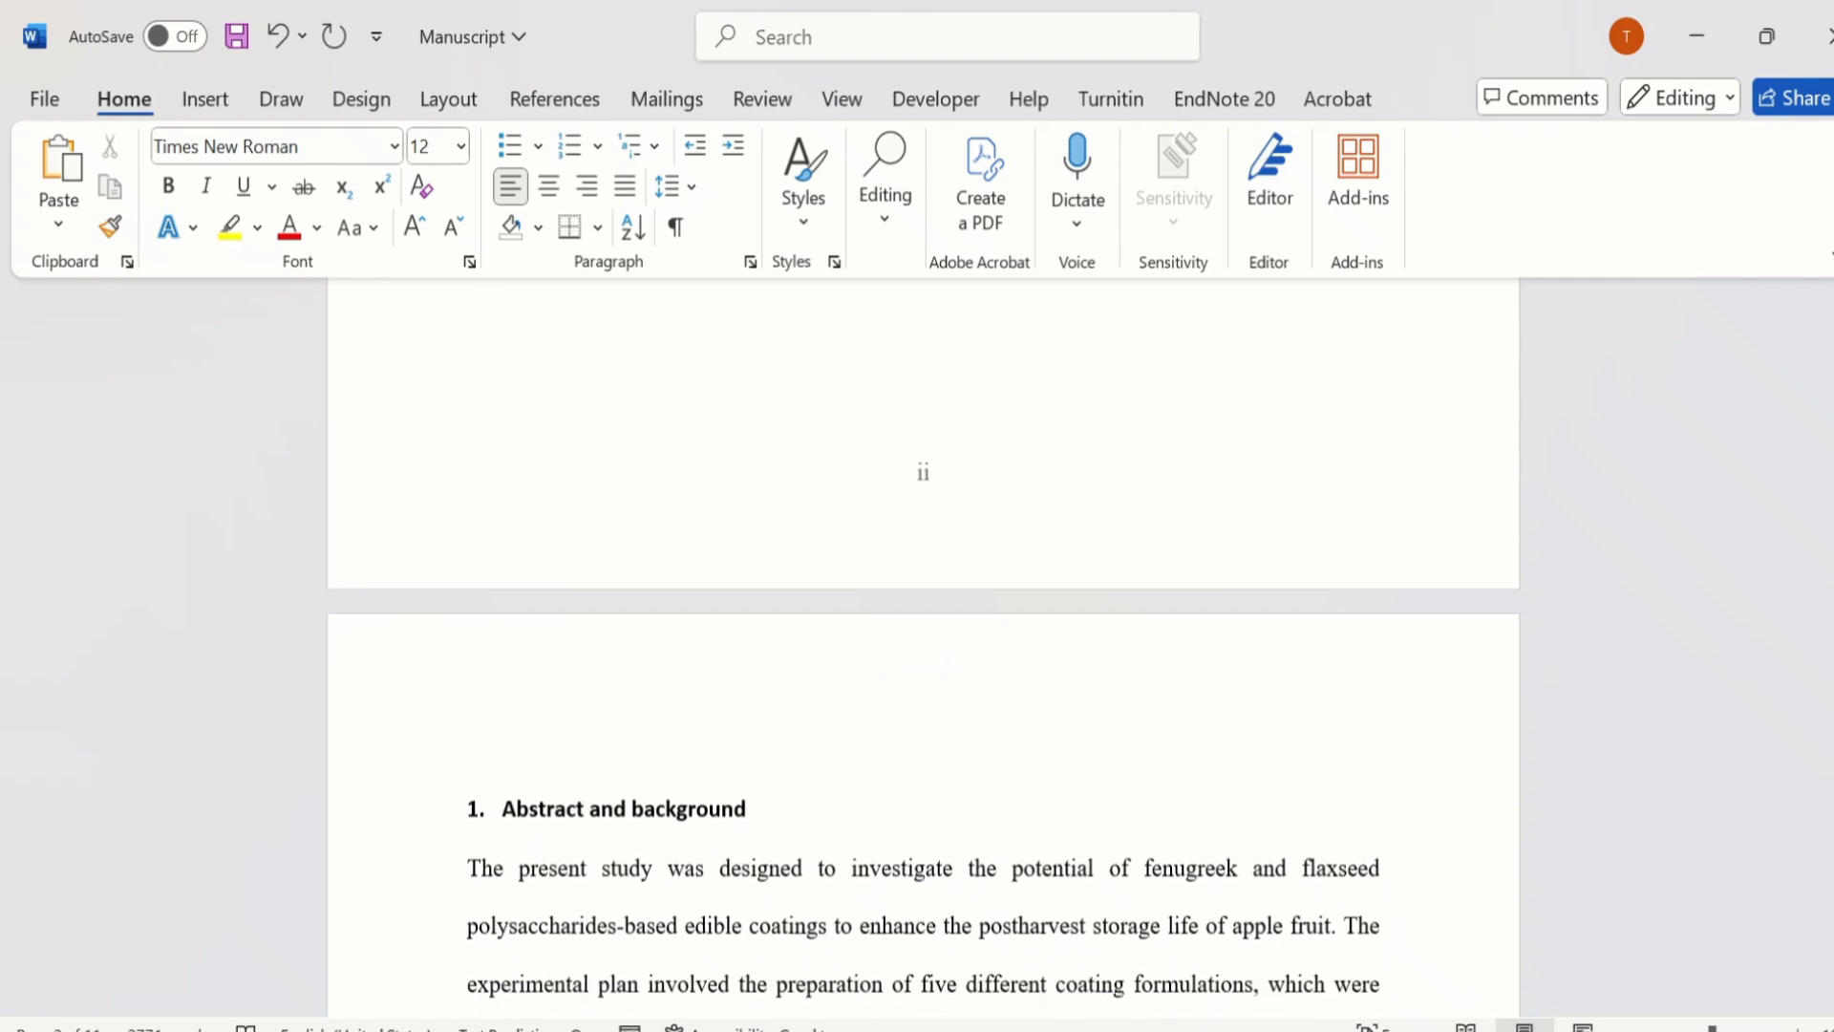
double_click(687, 477)
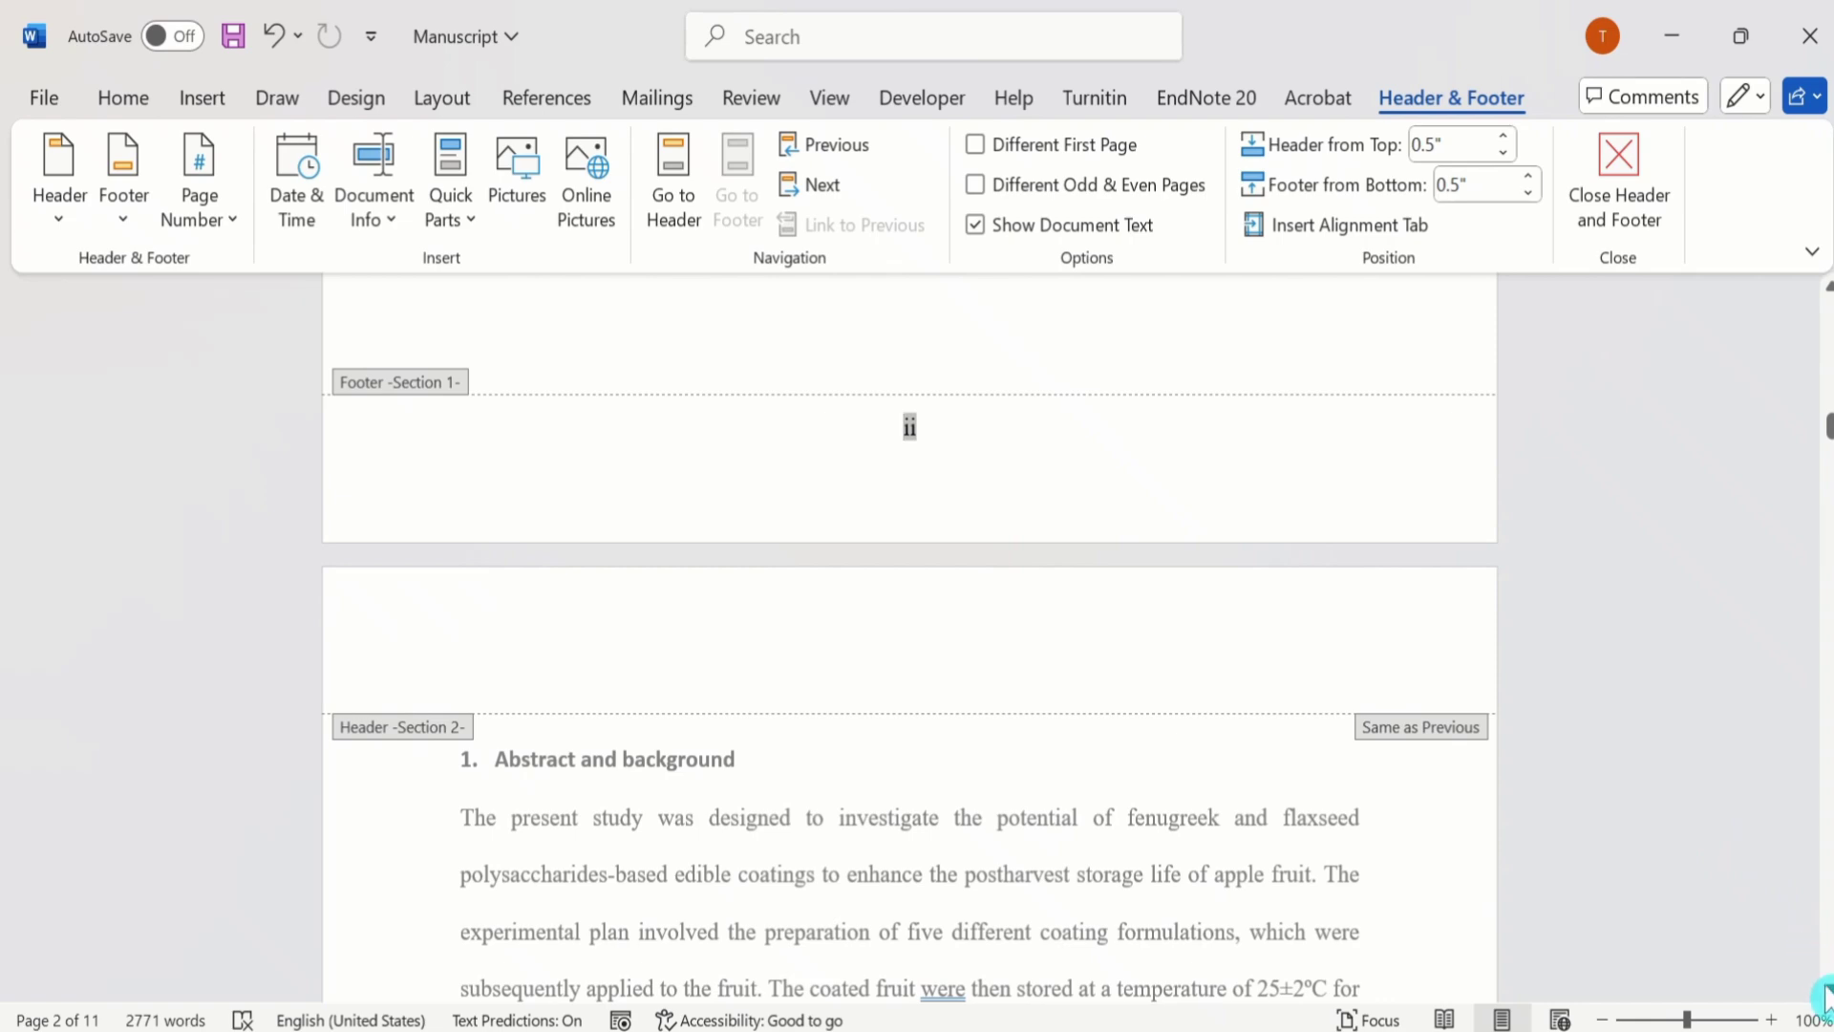
click(1827, 990)
drag(1828, 989, 1827, 989)
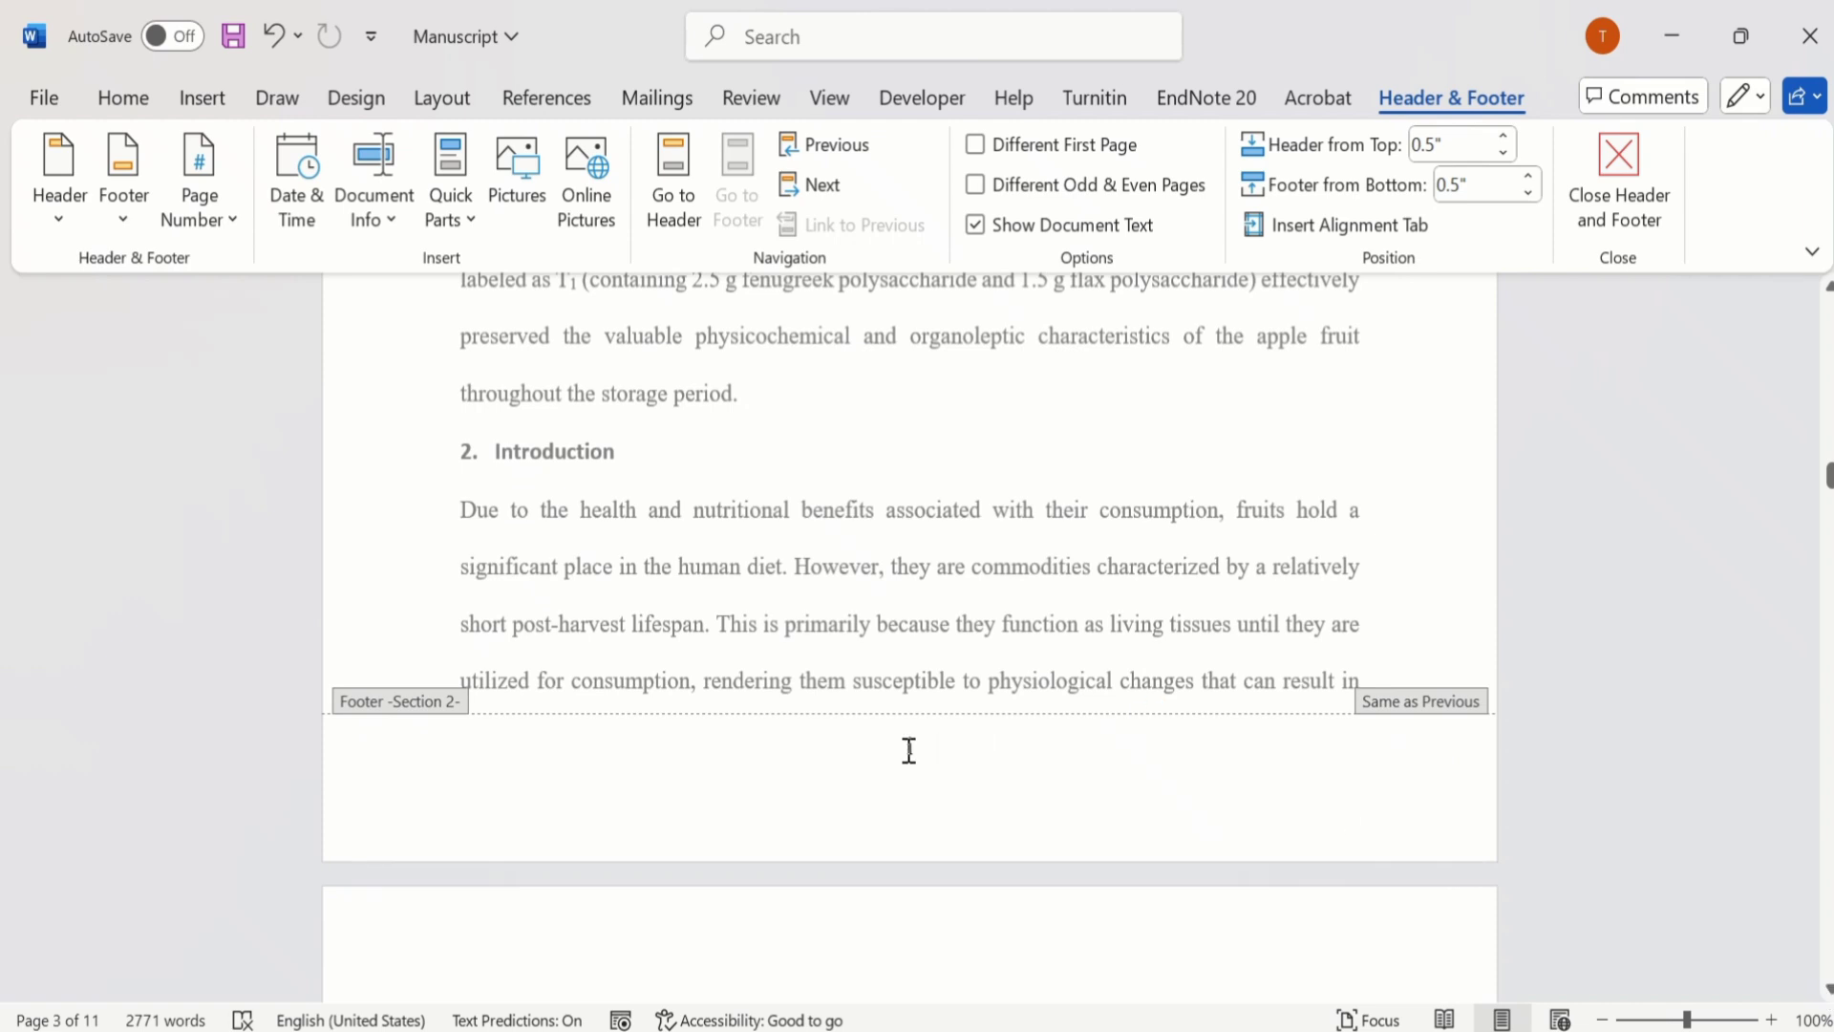
double_click(910, 748)
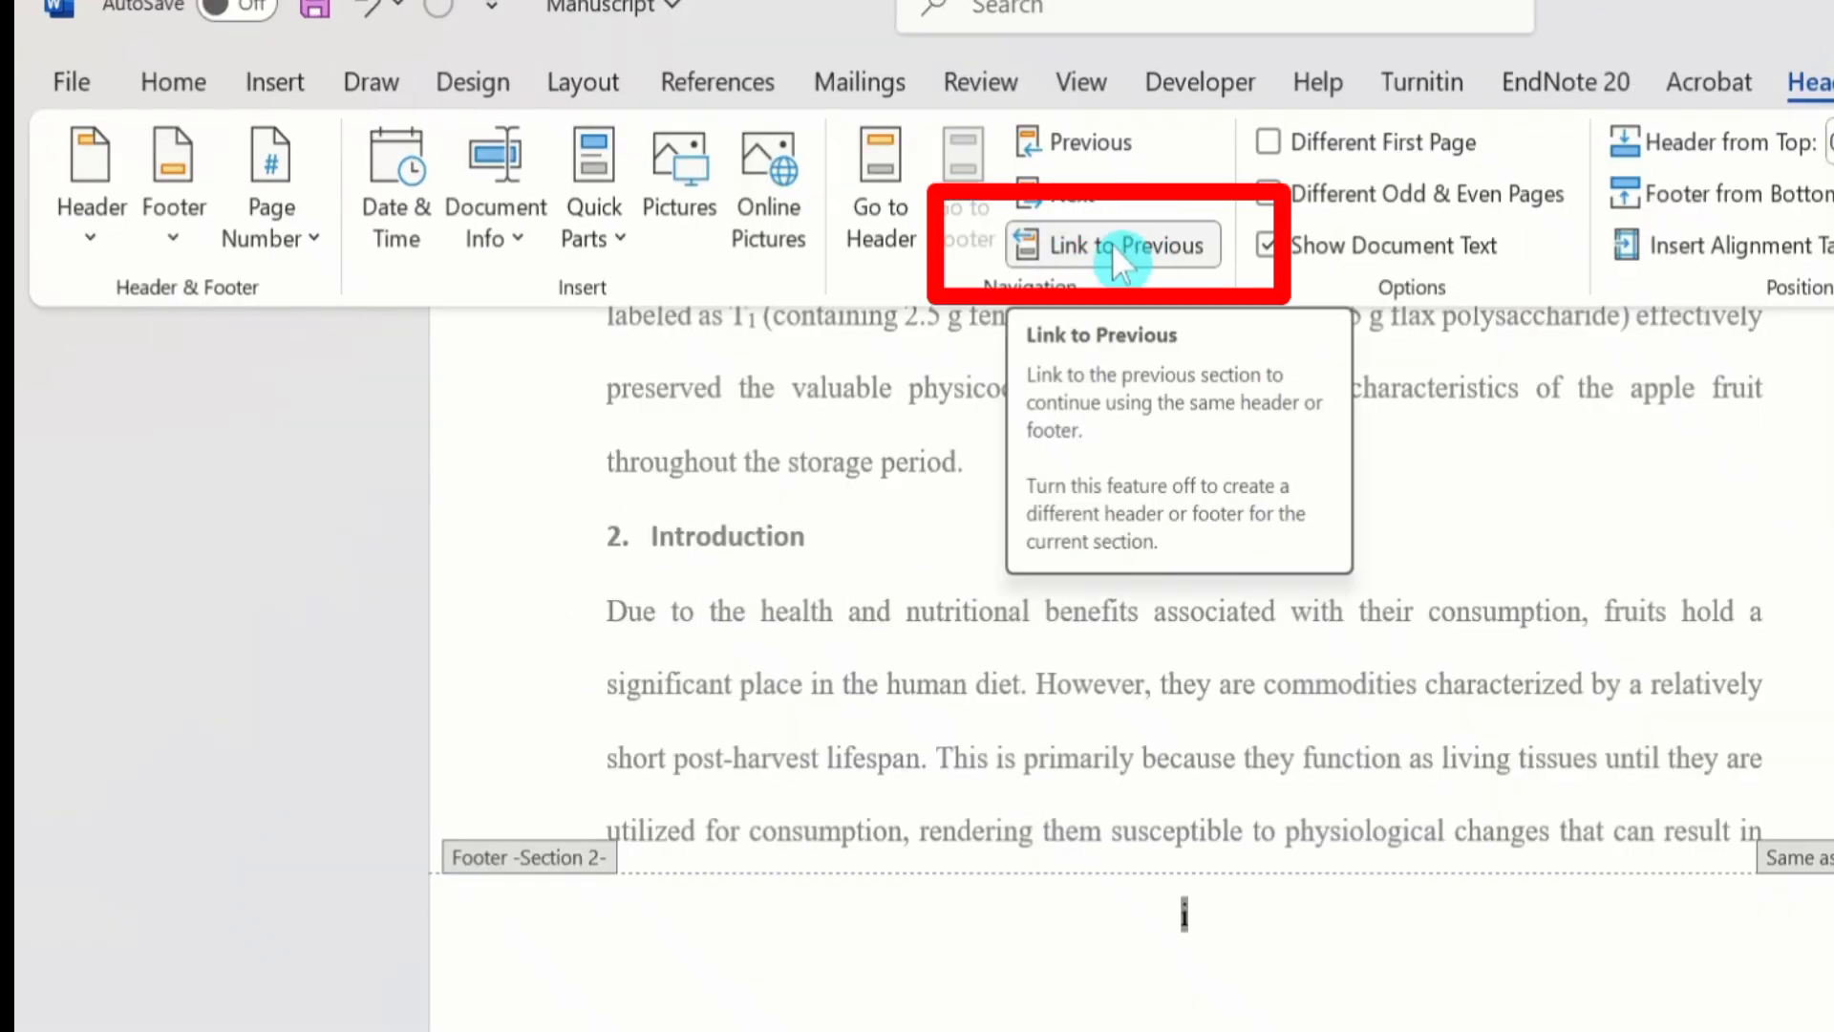
click(1112, 243)
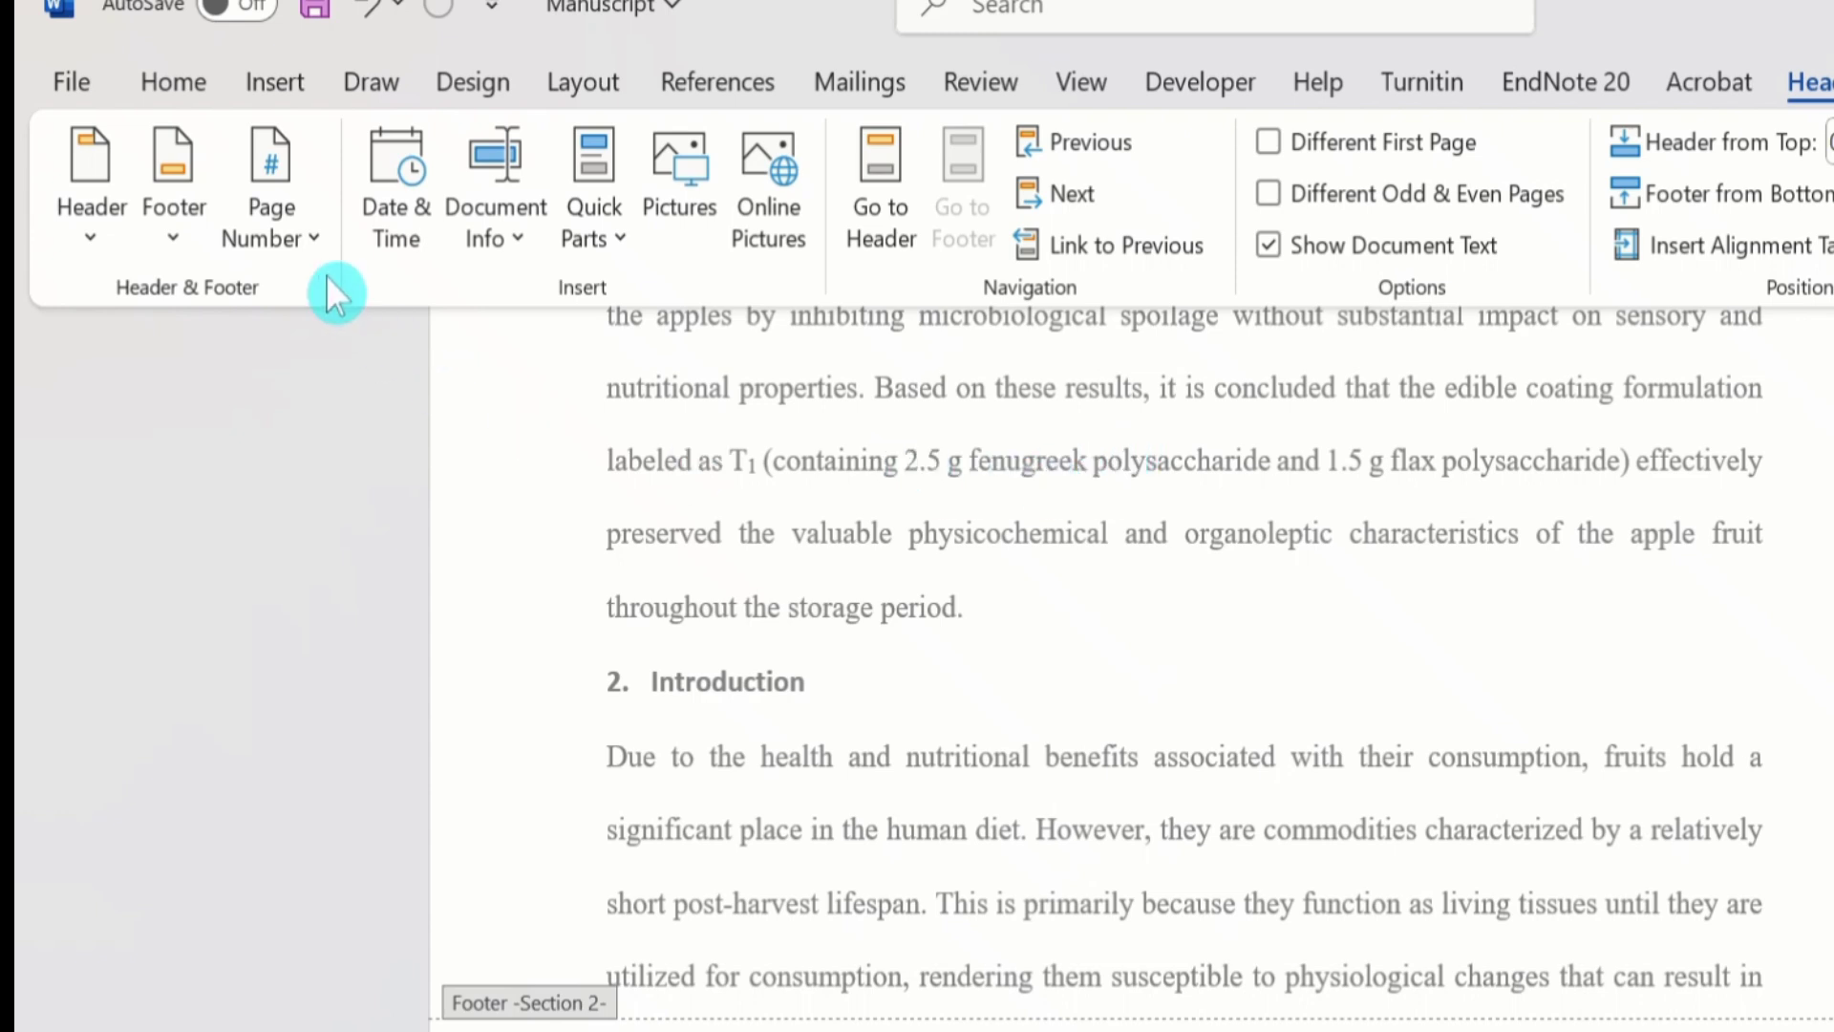
Step: Change the Section 2 page number format to 1, 2, 3, …, starting at 1
click(315, 241)
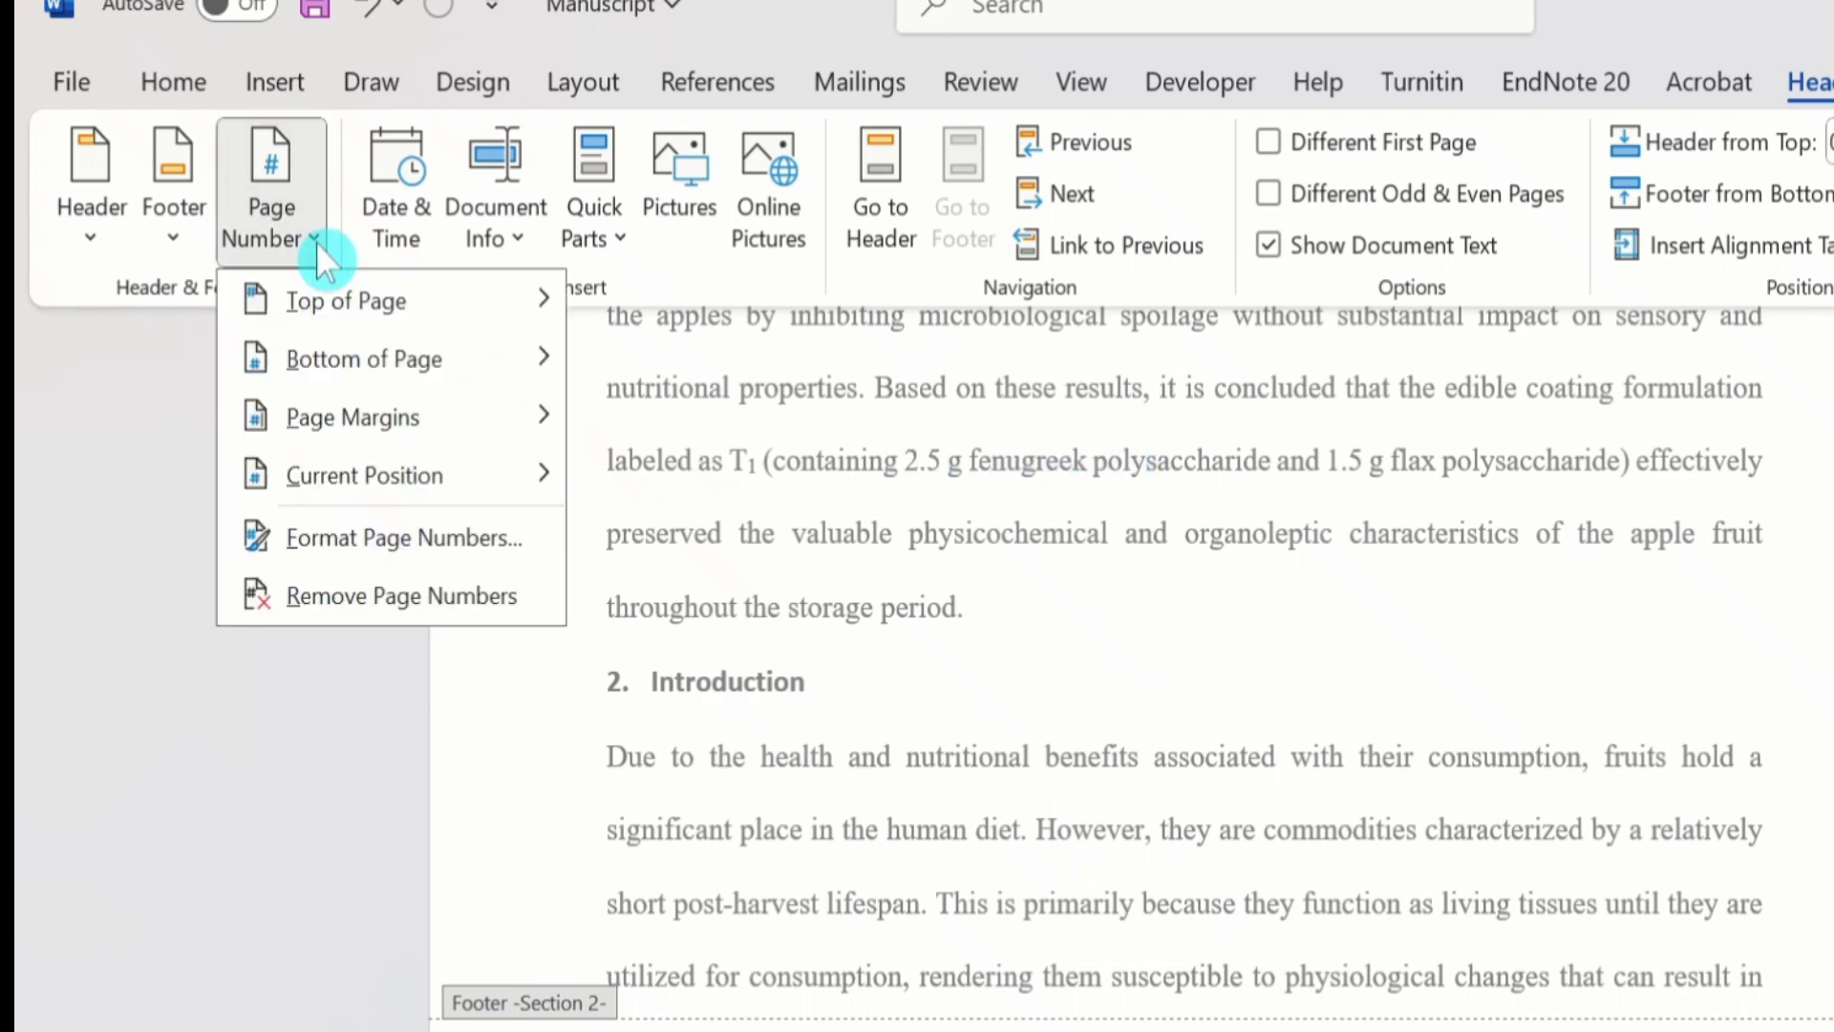
click(426, 535)
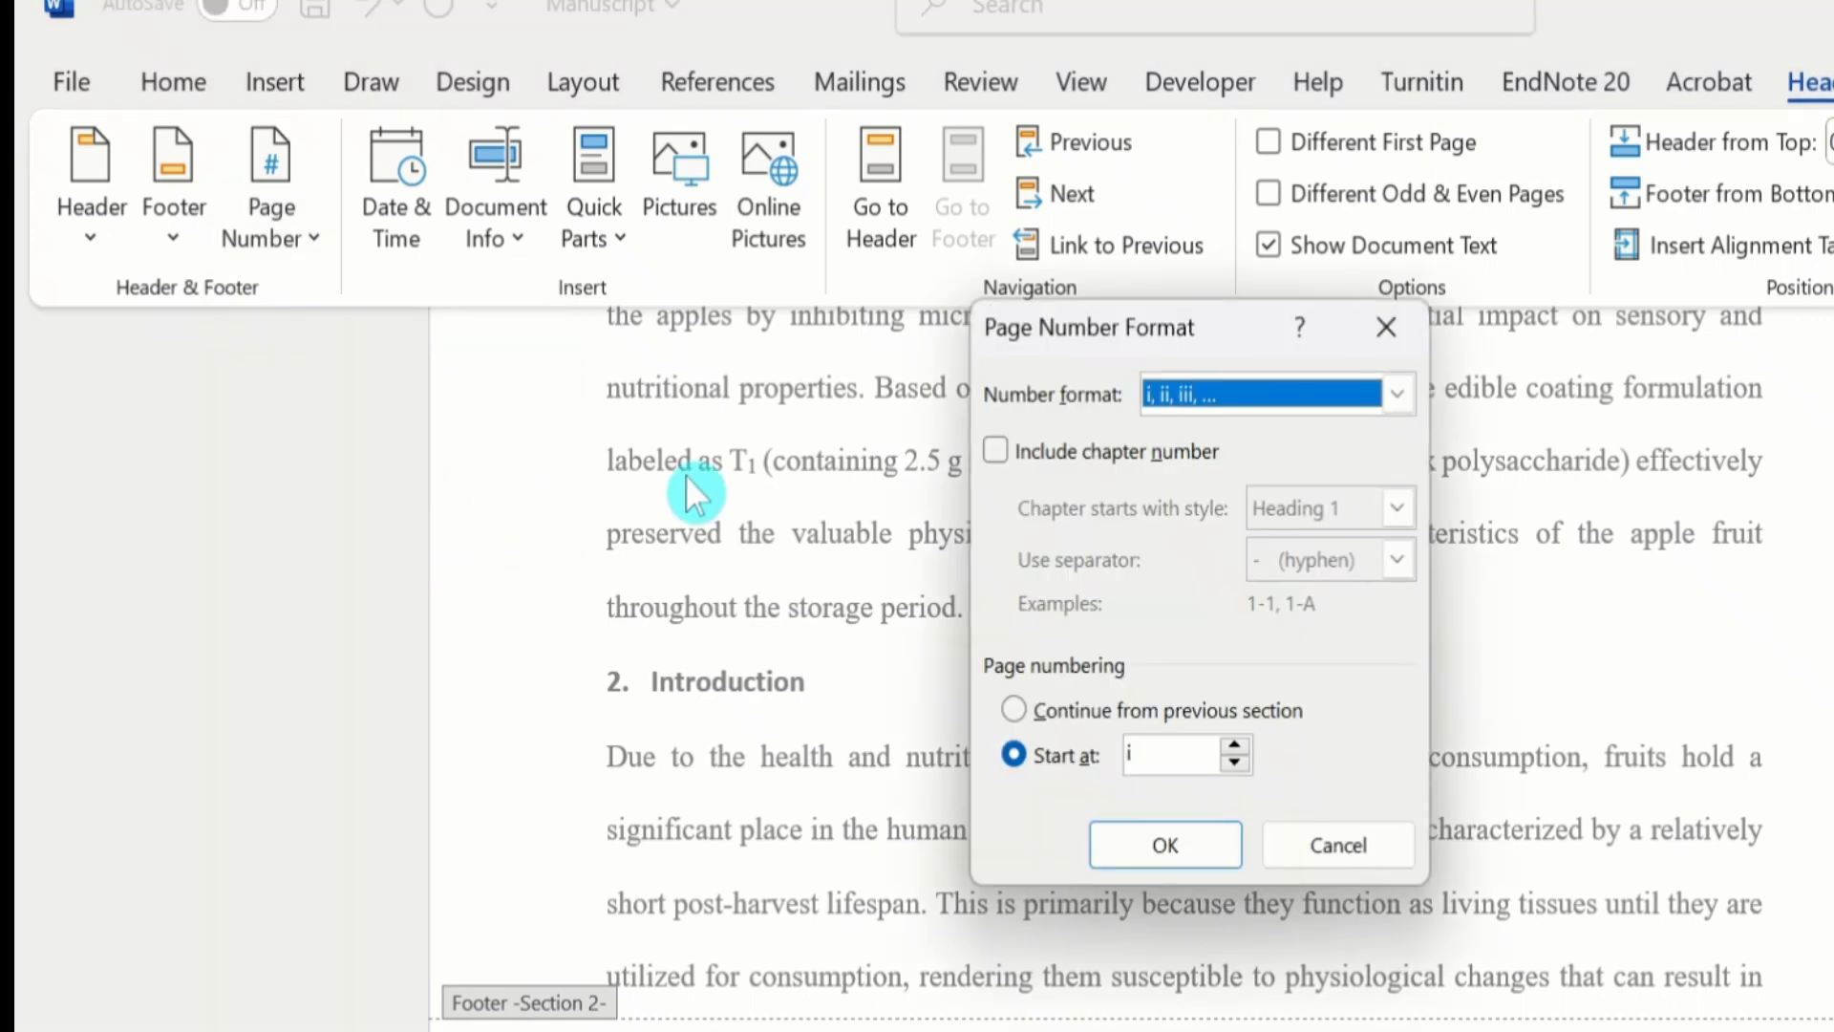
click(1400, 392)
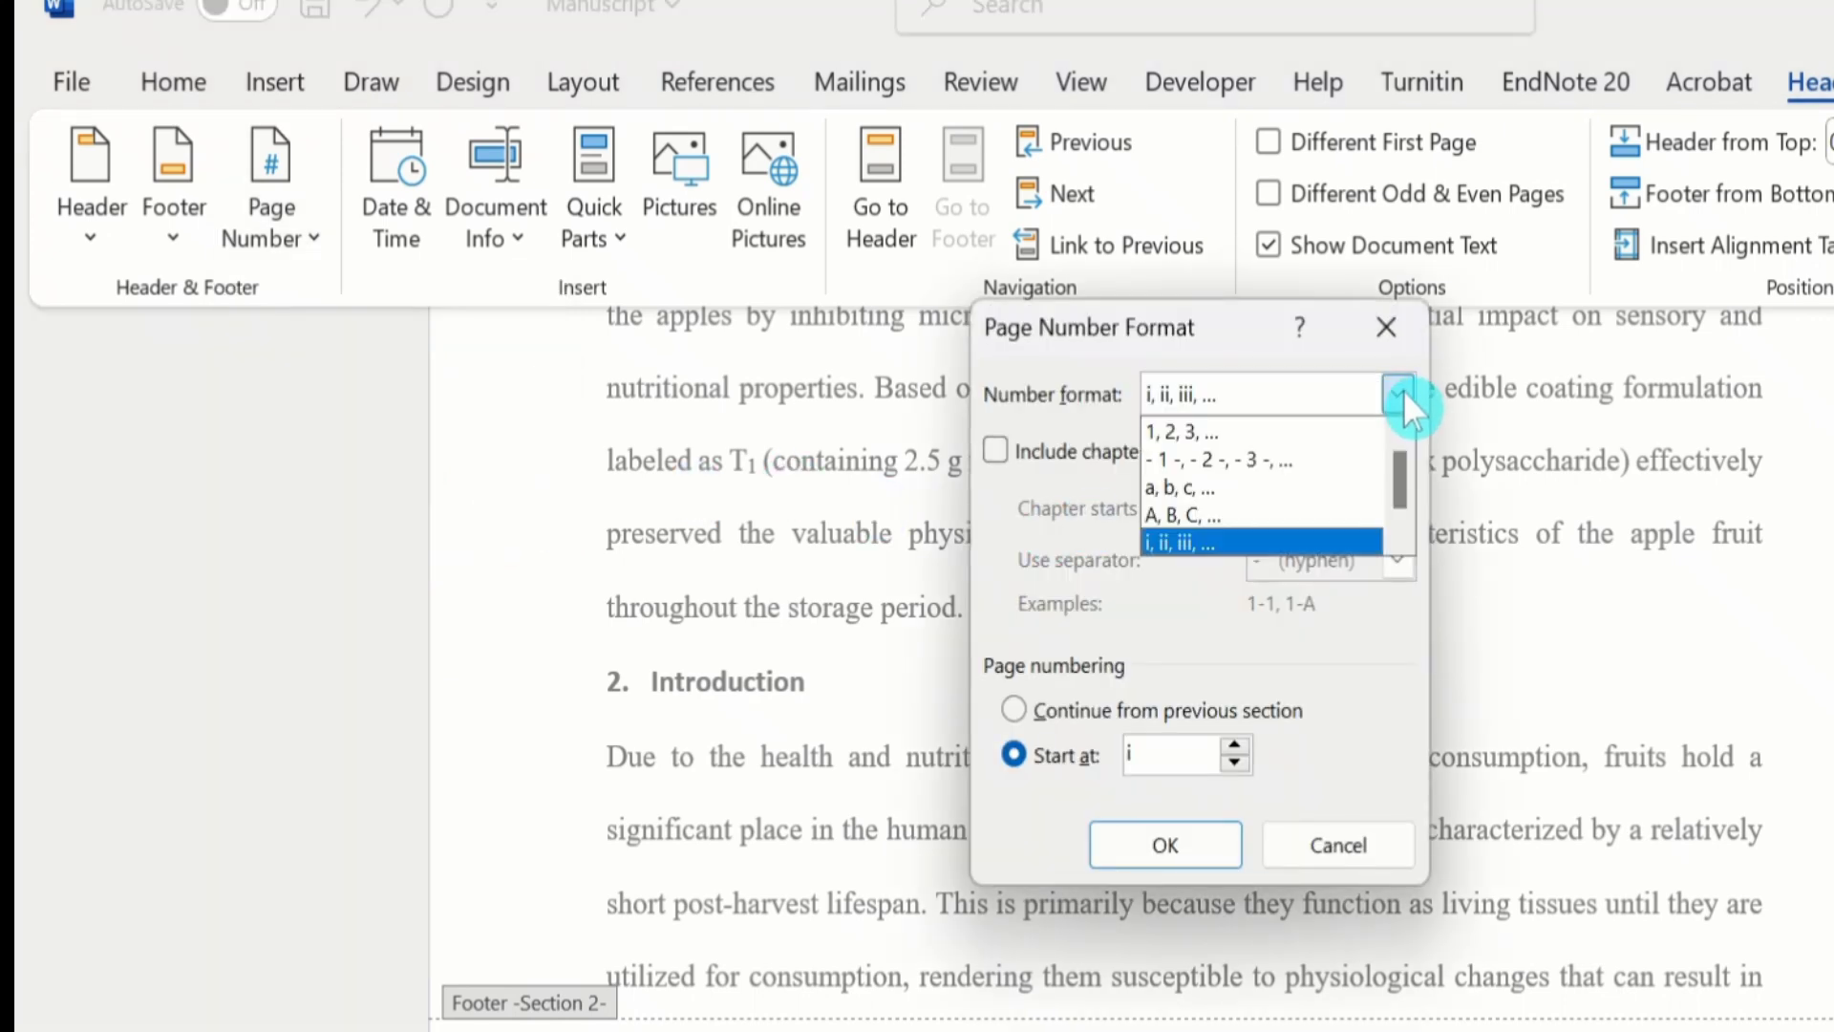
click(1258, 430)
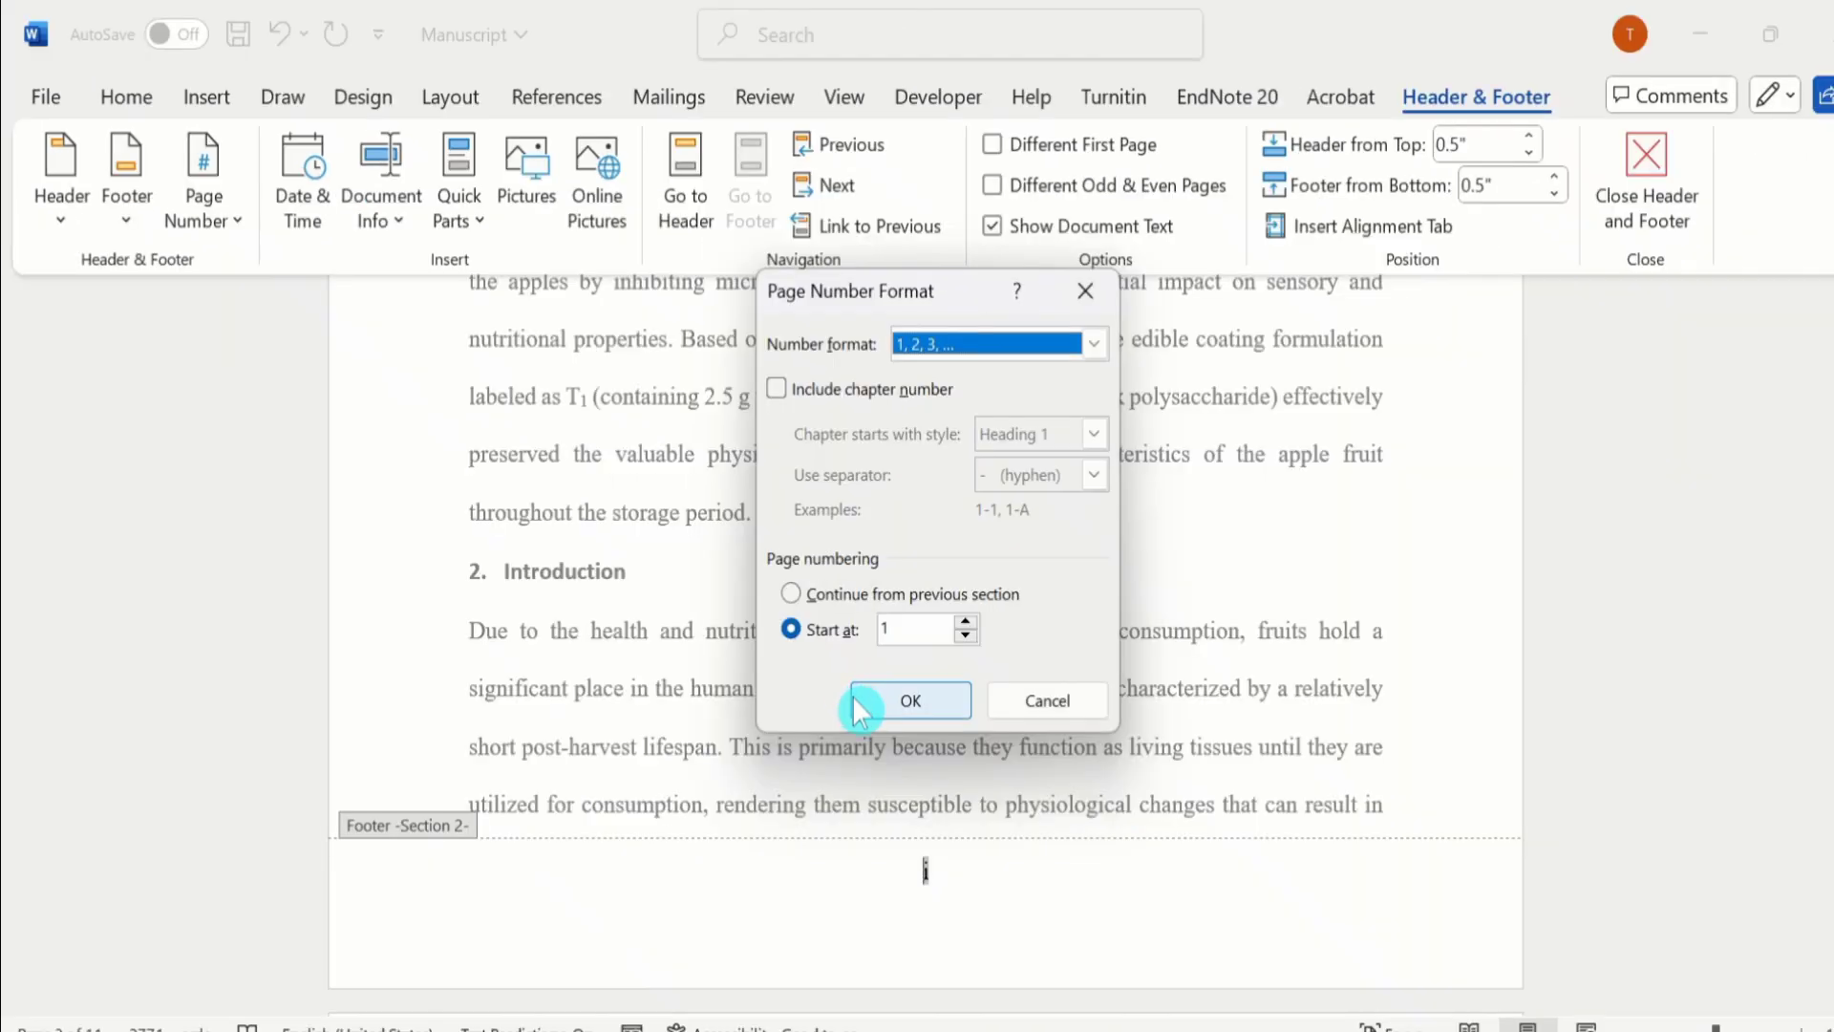
click(898, 704)
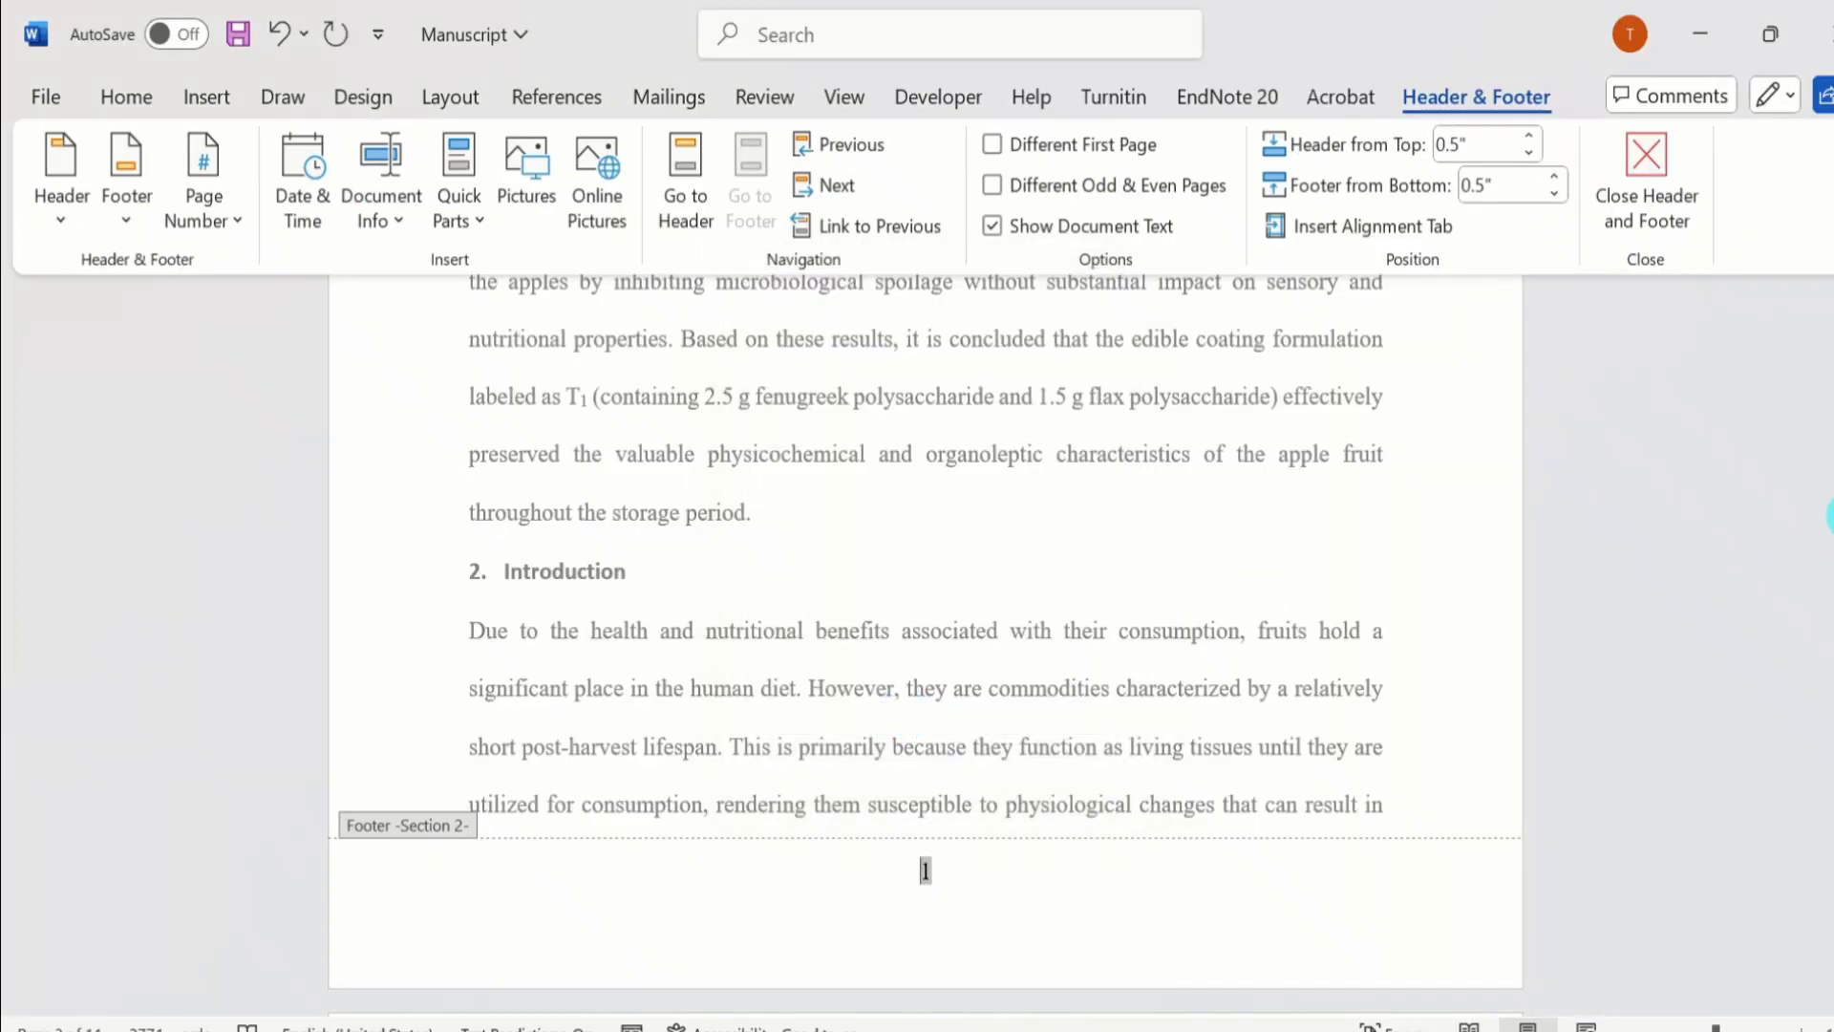
Step: Check the page numbering in the Section 2 footer and reopen its Page Number Format settings
mouse_move(1833, 482)
mouse_down()
mouse_move(1833, 334)
mouse_move(1826, 479)
mouse_up()
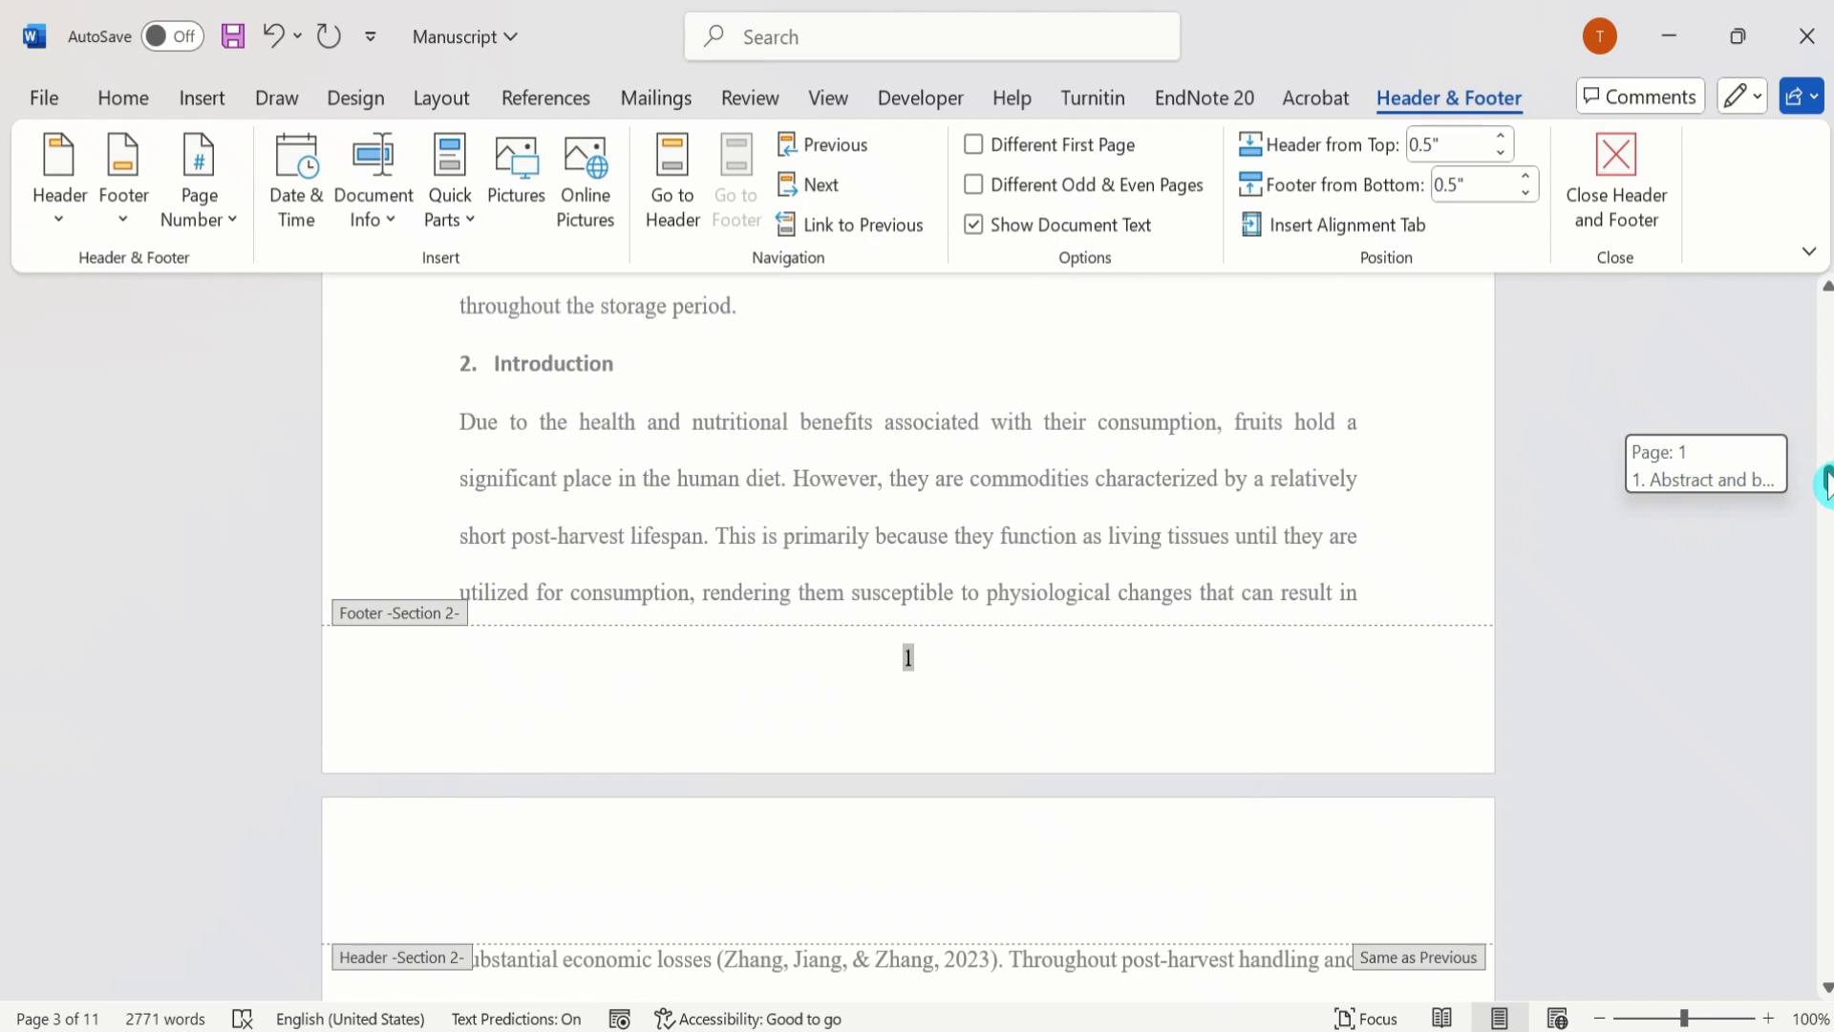
drag(1826, 482, 1826, 471)
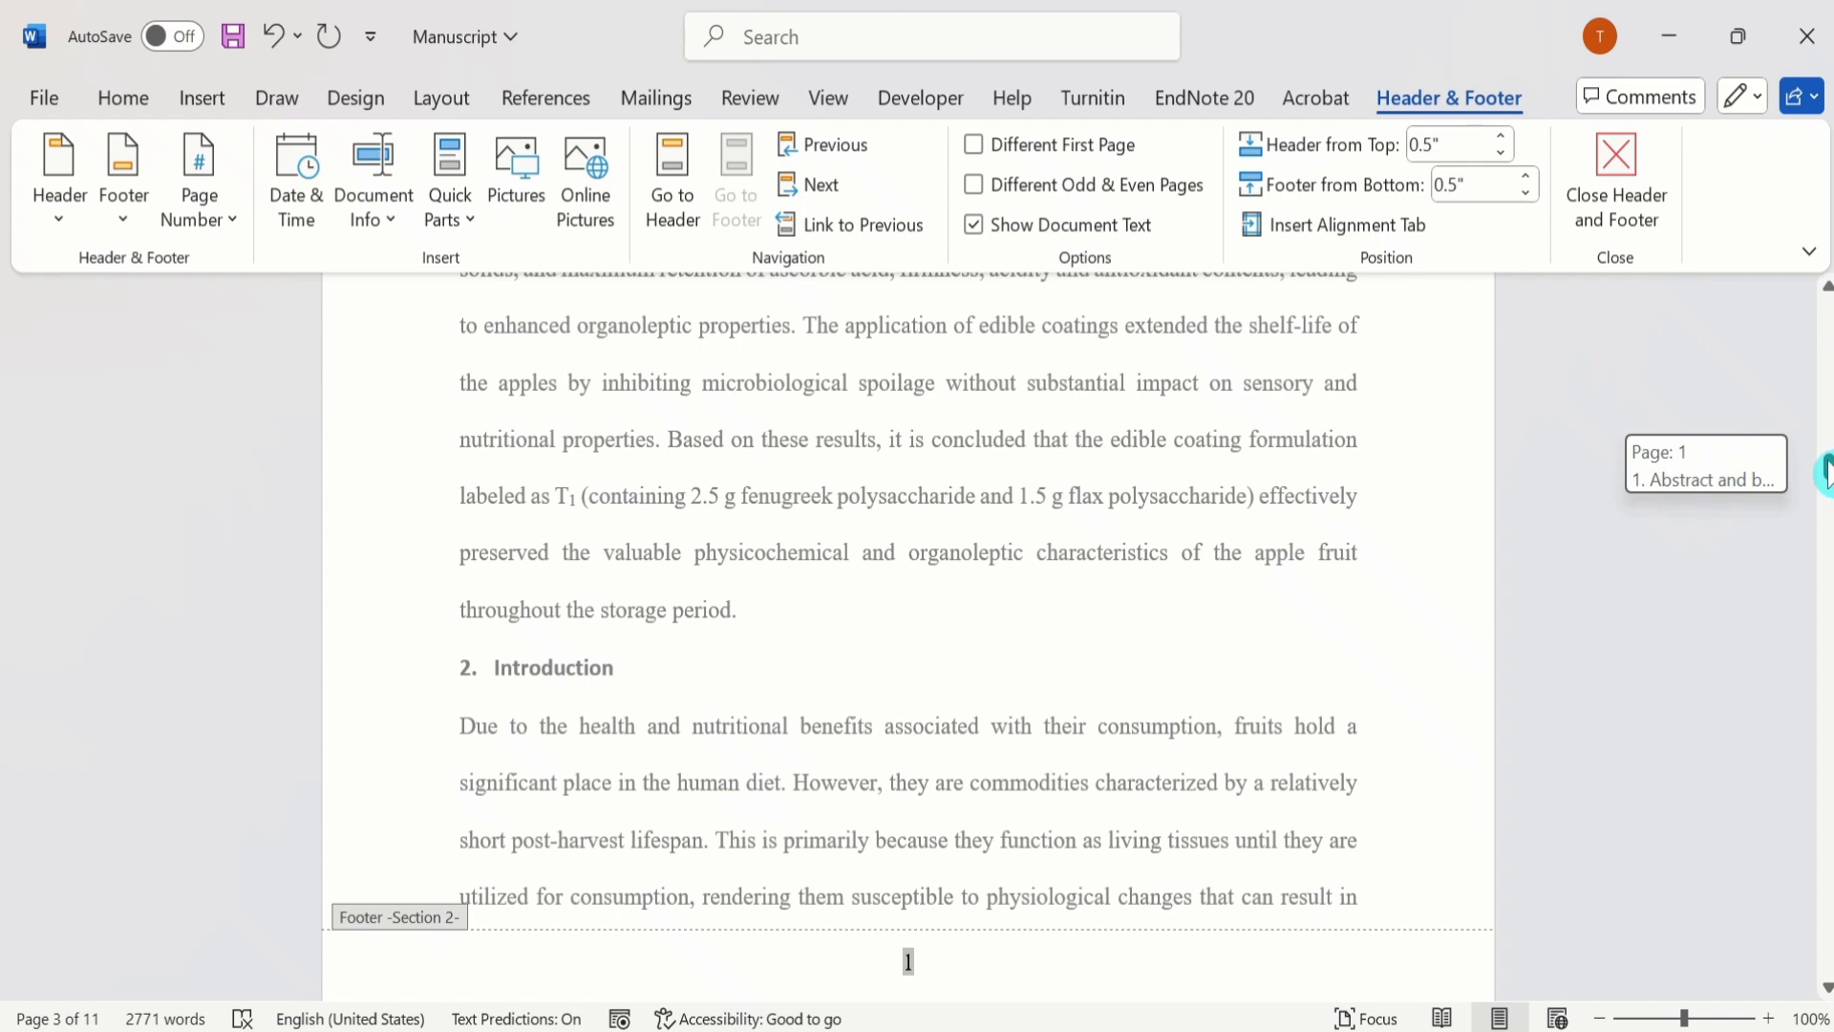
drag(1826, 471, 1827, 484)
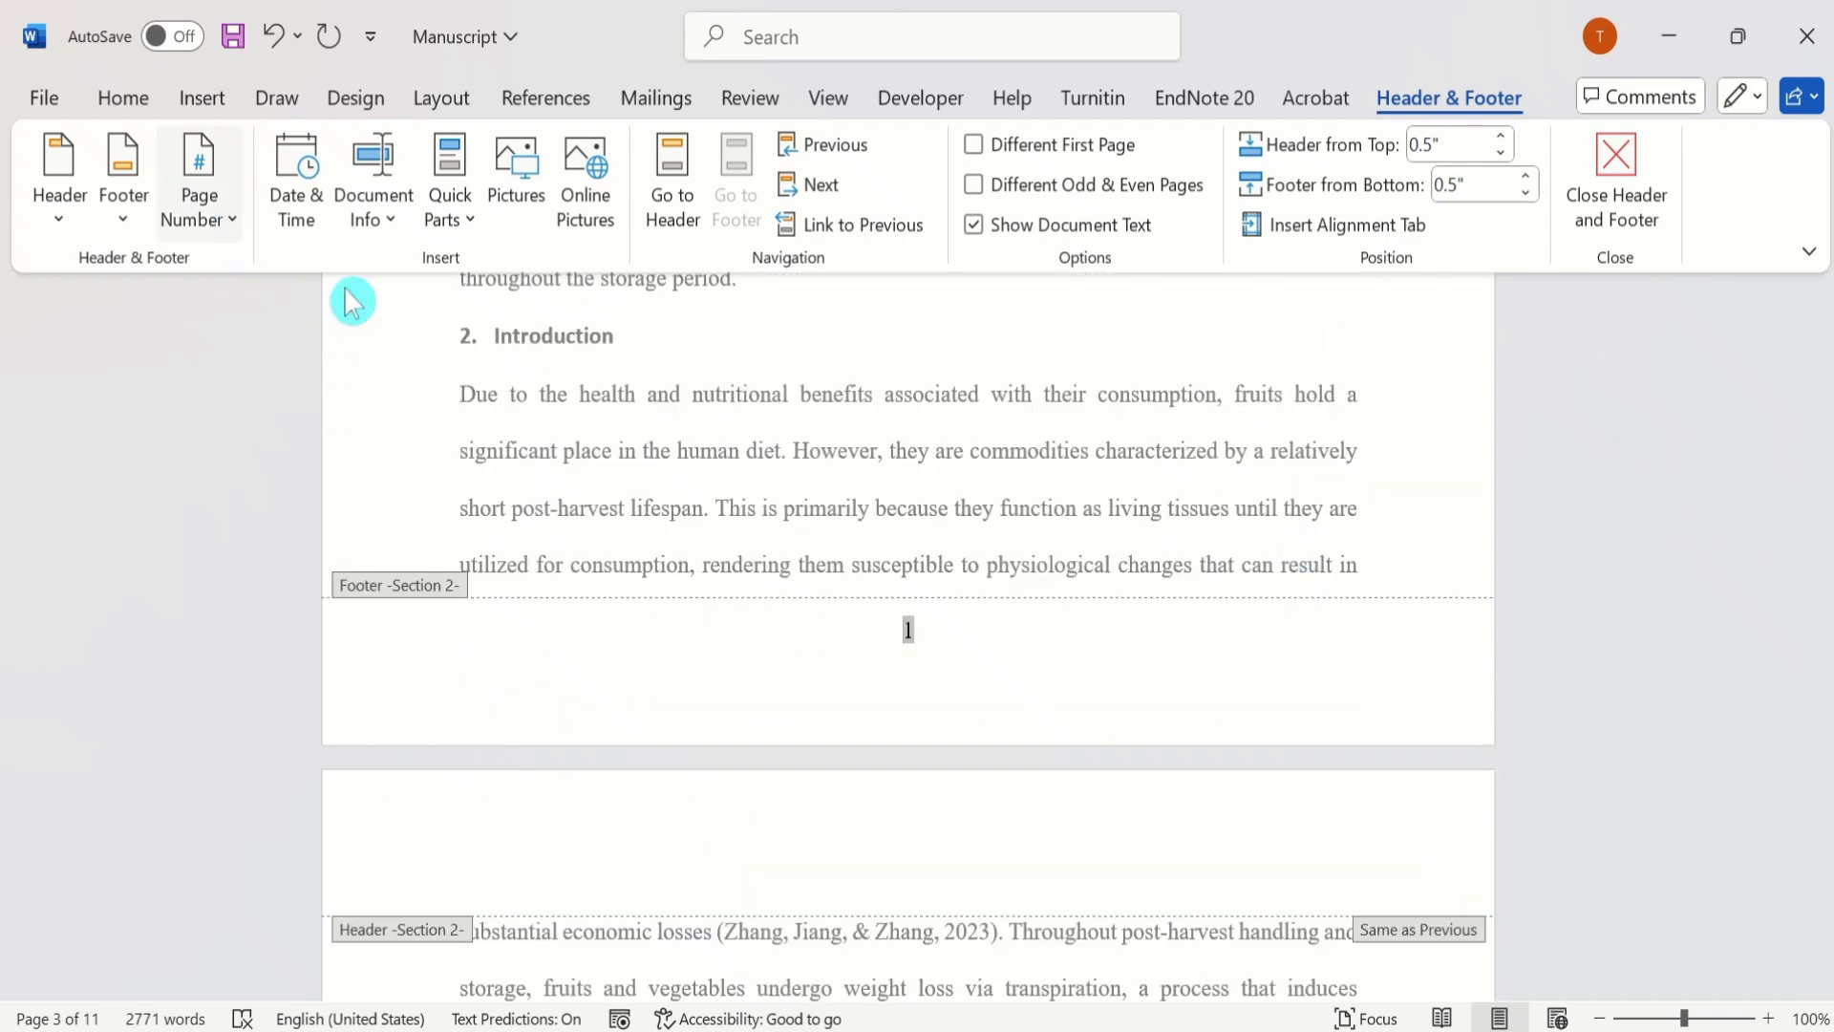
double_click(910, 633)
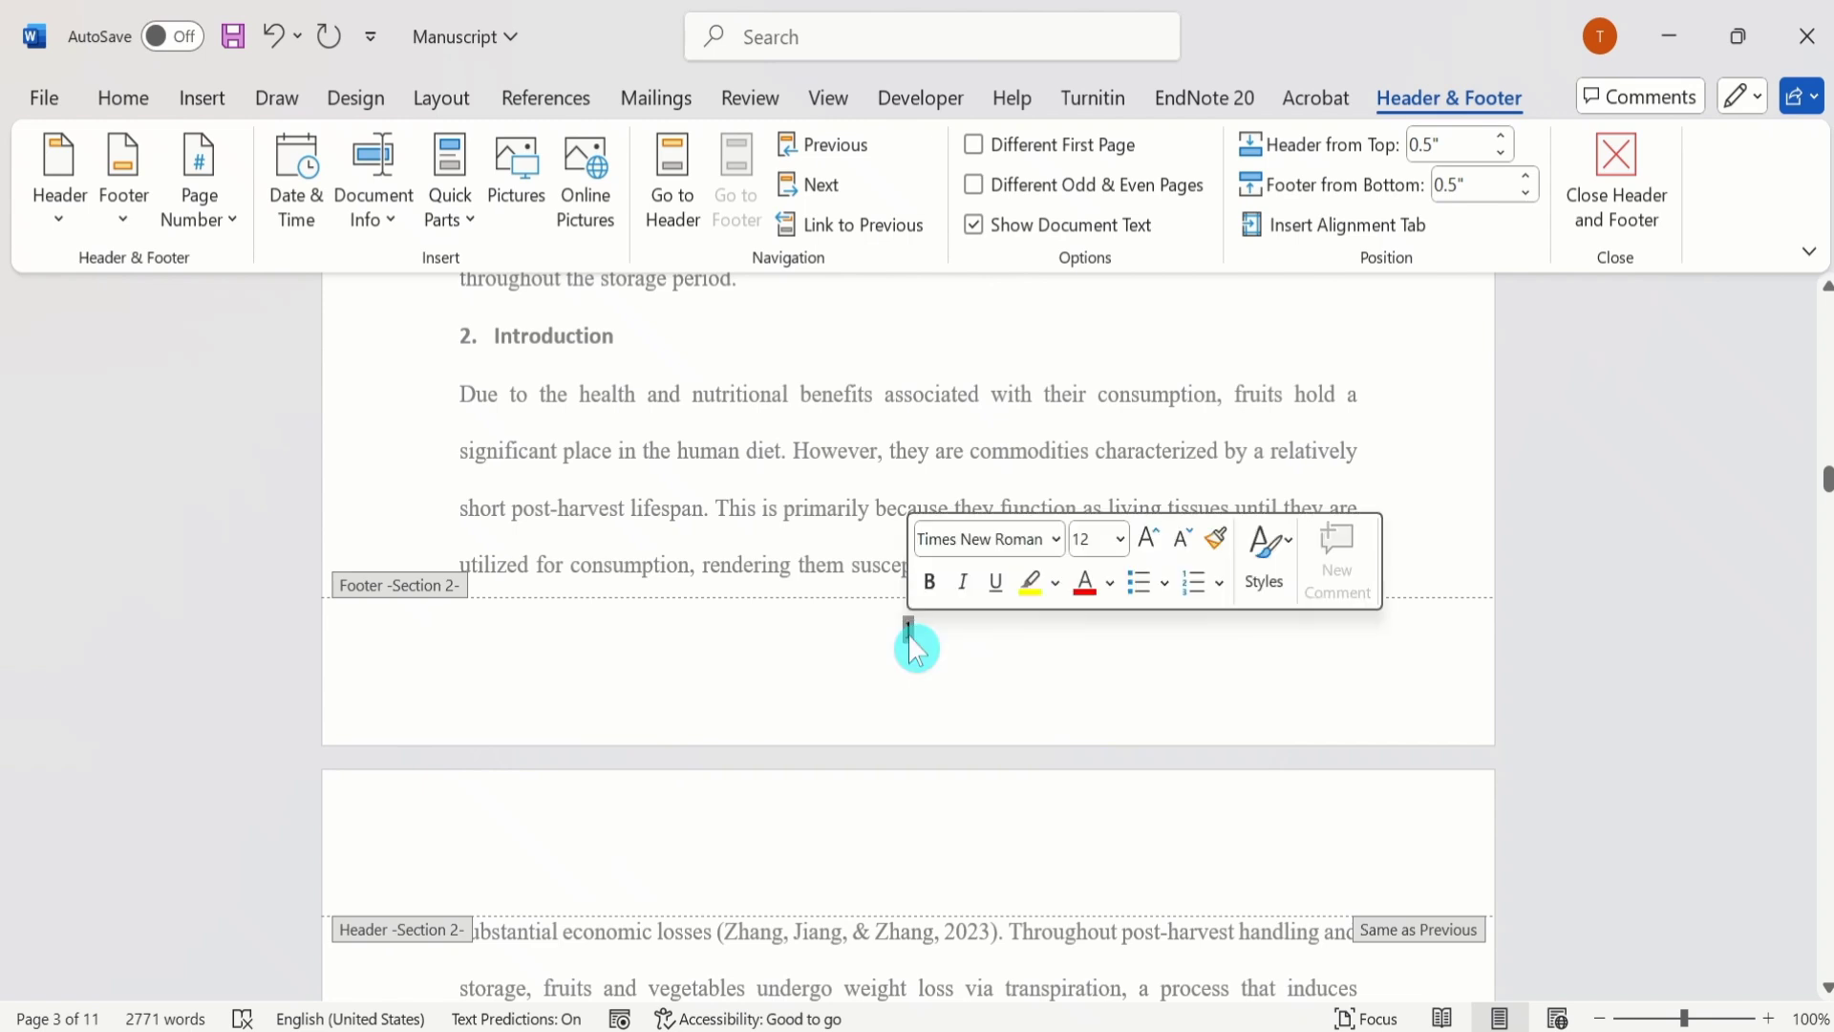
click(234, 221)
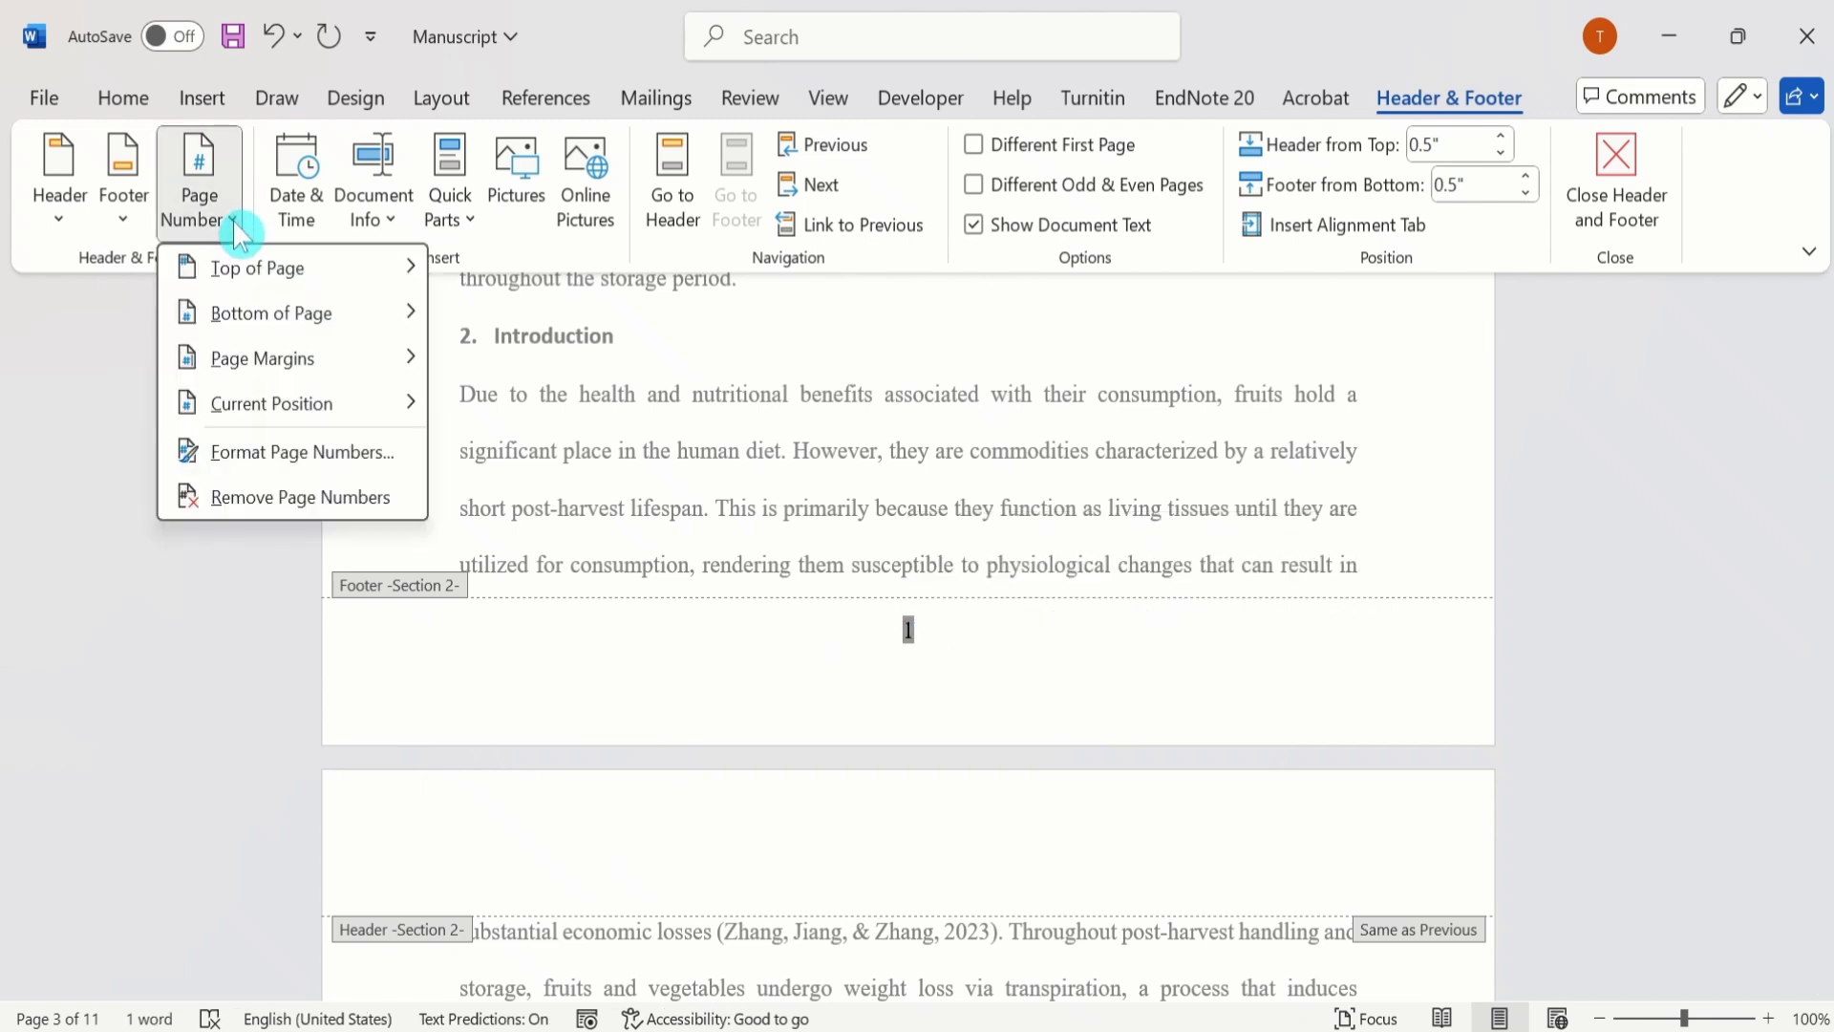
click(294, 464)
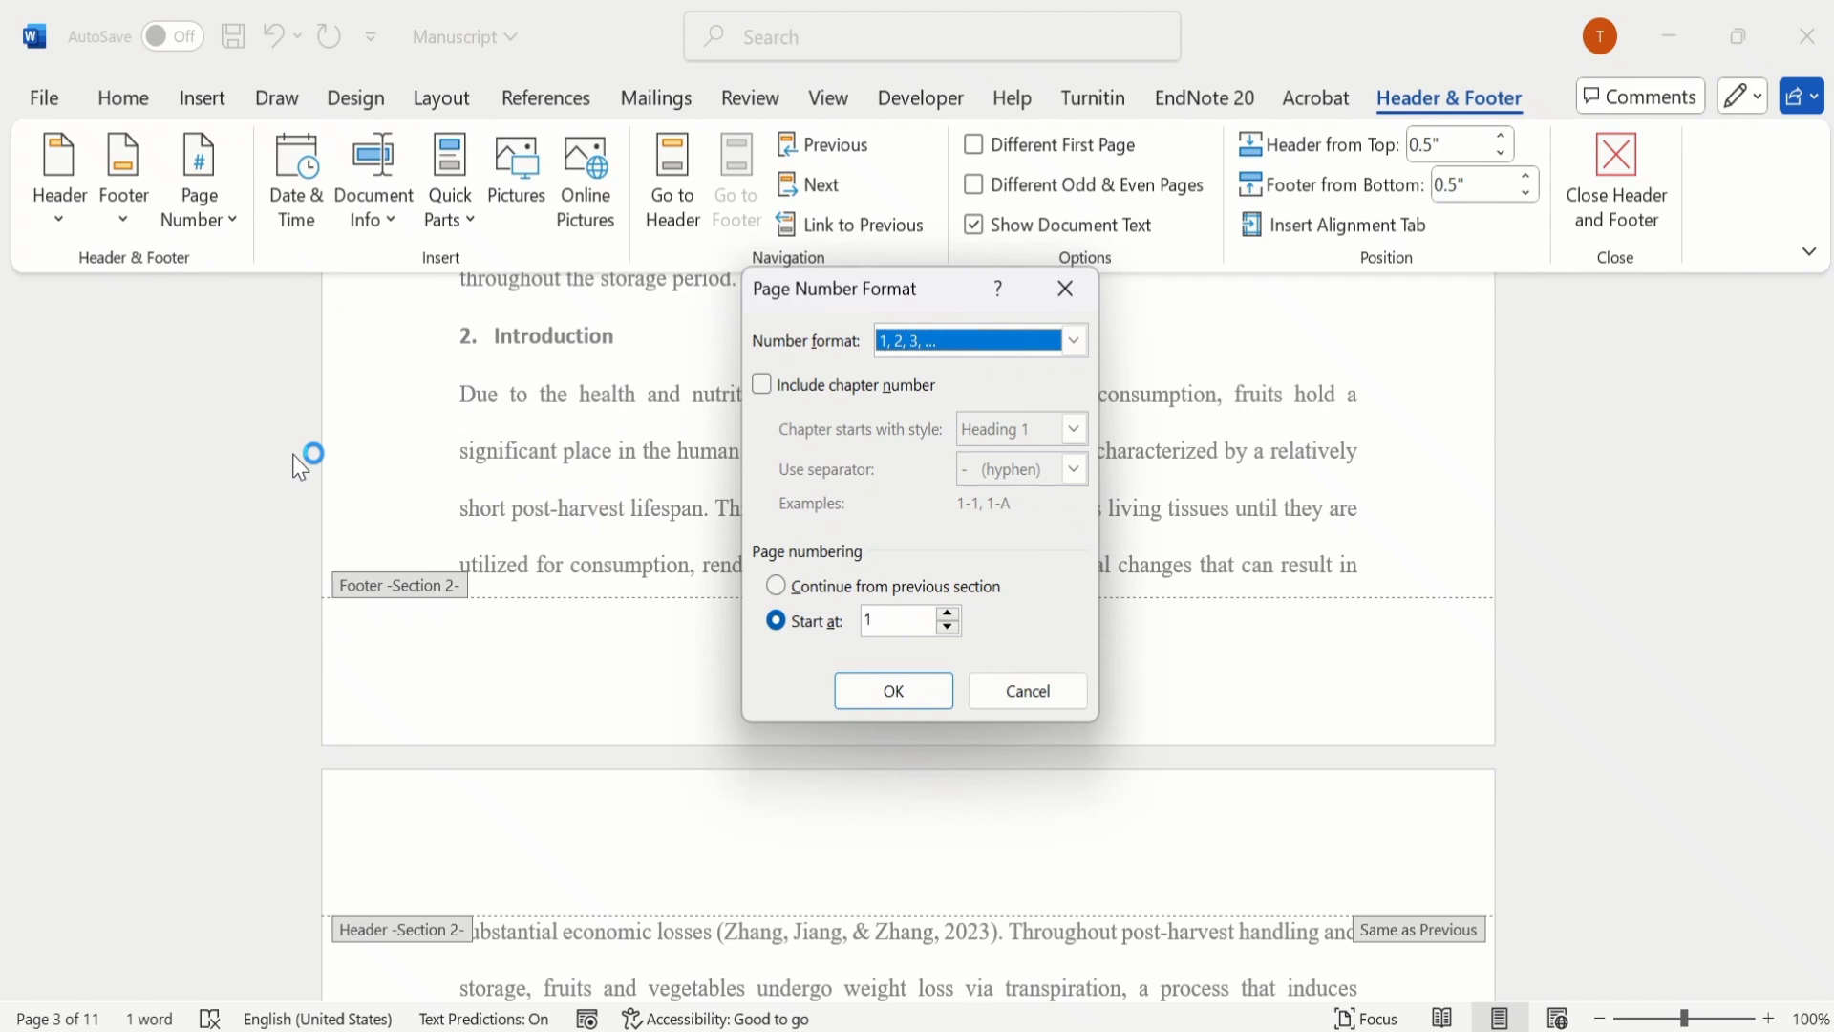